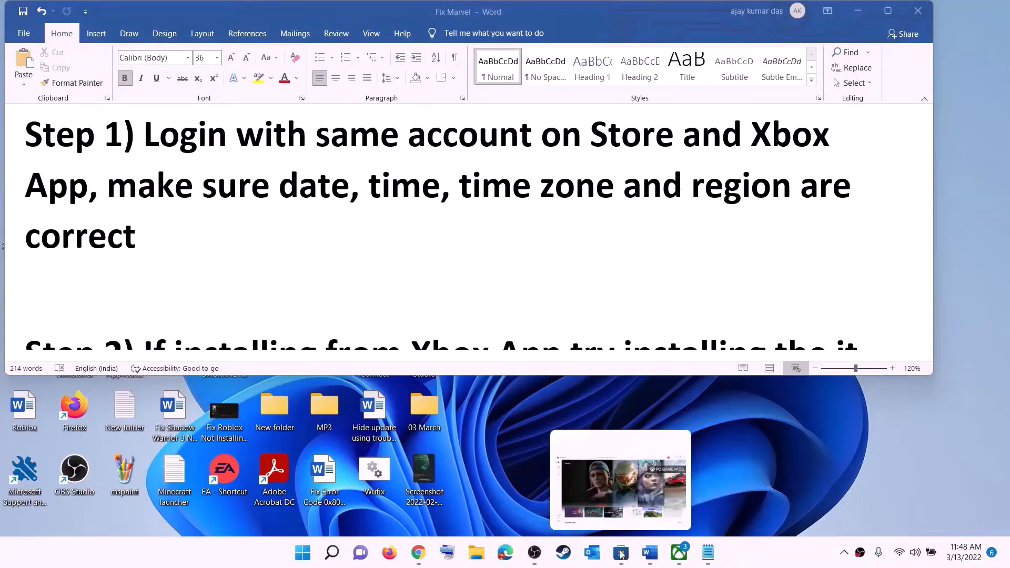
- Sign out of Microsoft Store, then sign back in with the existing Microsoft account and enter the account's PIN
{"action": "left_click", "coordinate": [620, 552]}
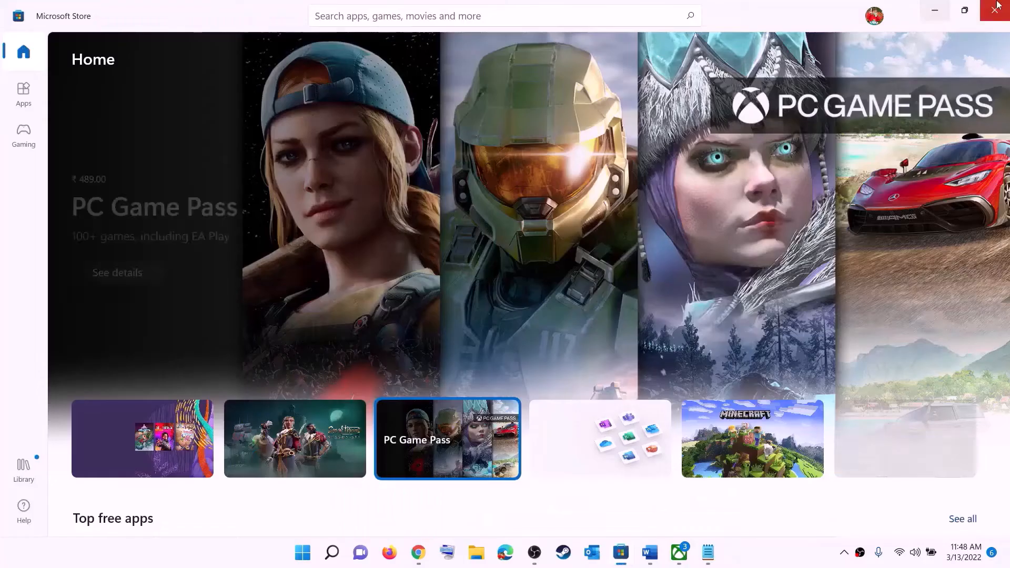
{"action": "left_click", "coordinate": [876, 19]}
{"action": "left_click", "coordinate": [734, 74]}
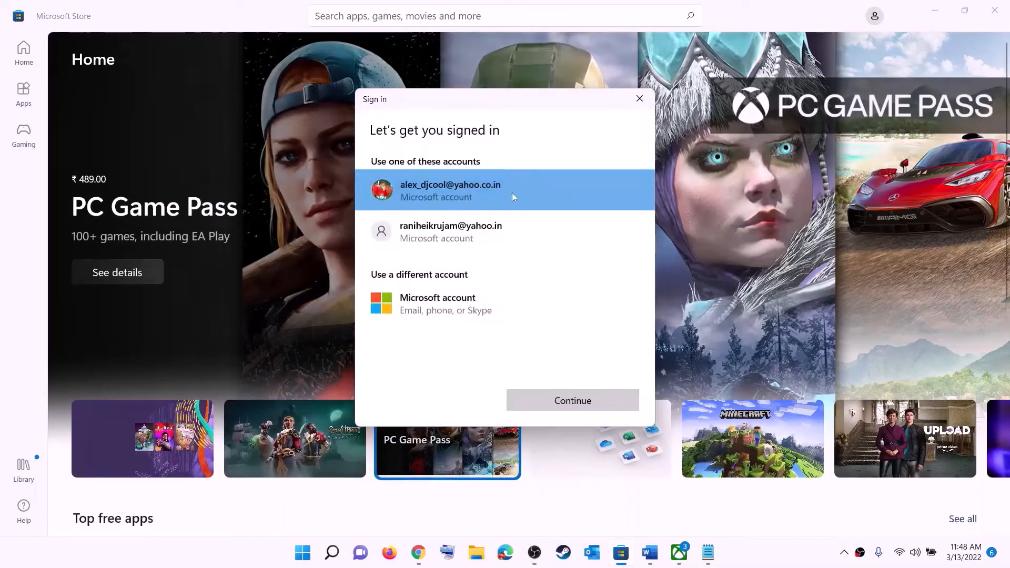
{"action": "left_click", "coordinate": [573, 401]}
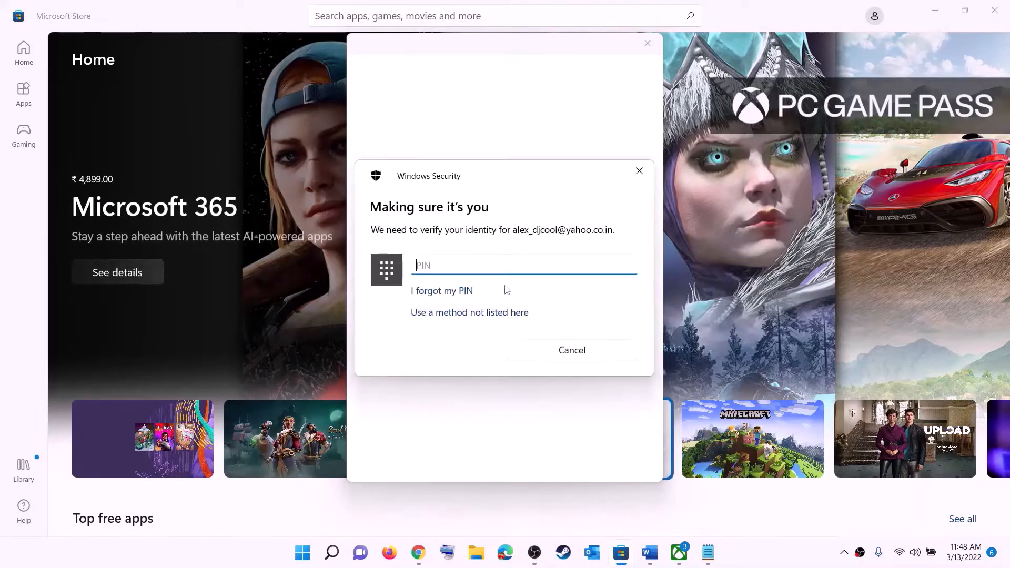
{"action": "type", "text": "1234"}
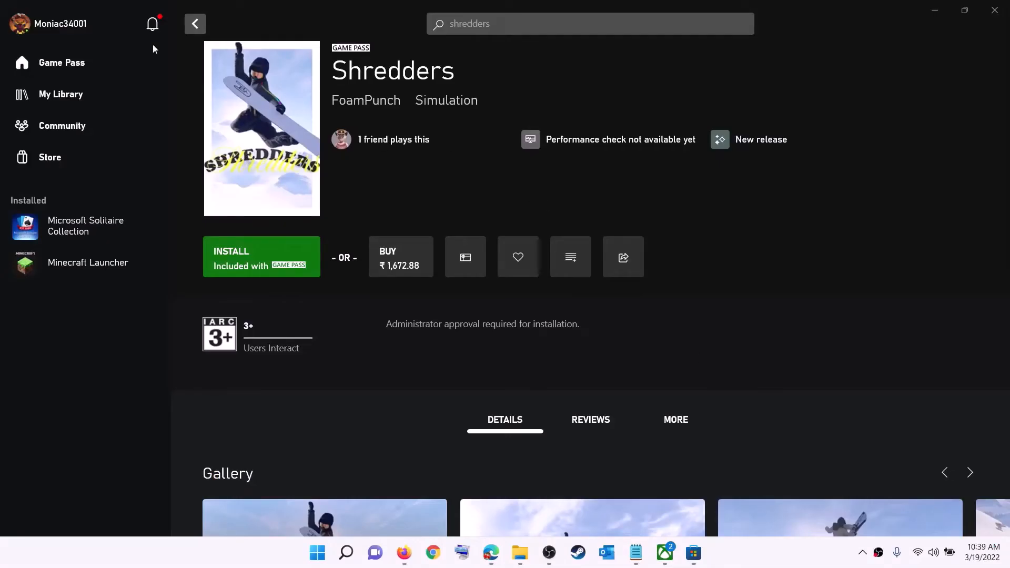
- Switch to the Xbox app, sign out of the current profile and sign back in
{"action": "left_click", "coordinate": [61, 28]}
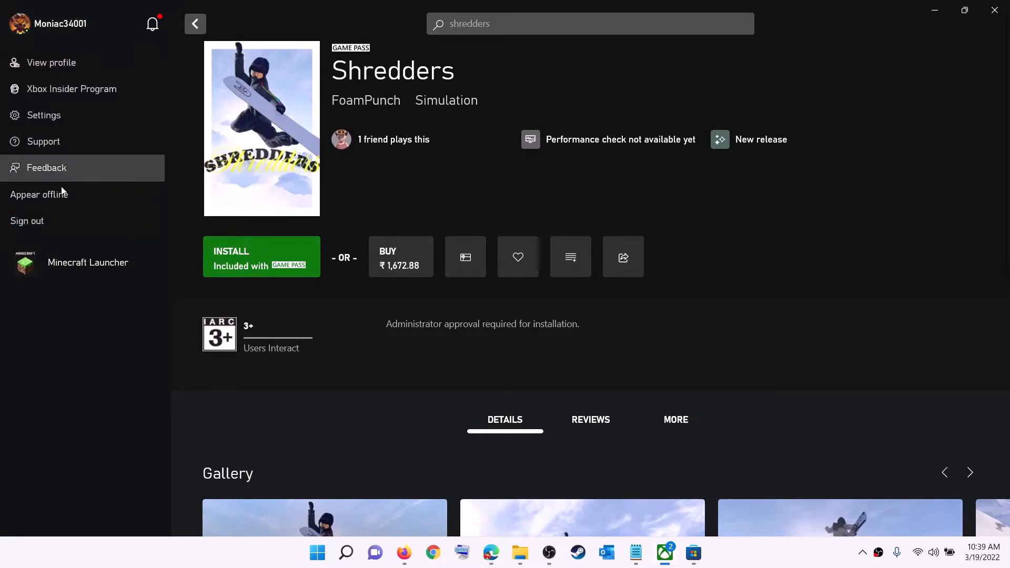
{"action": "left_click", "coordinate": [55, 222]}
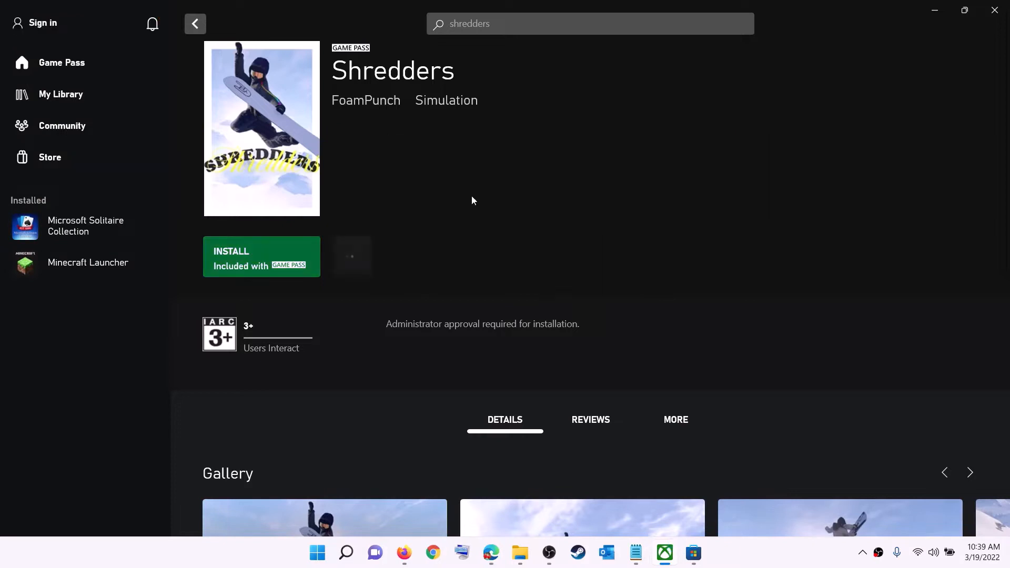
{"action": "left_click", "coordinate": [47, 24]}
{"action": "left_click", "coordinate": [36, 168]}
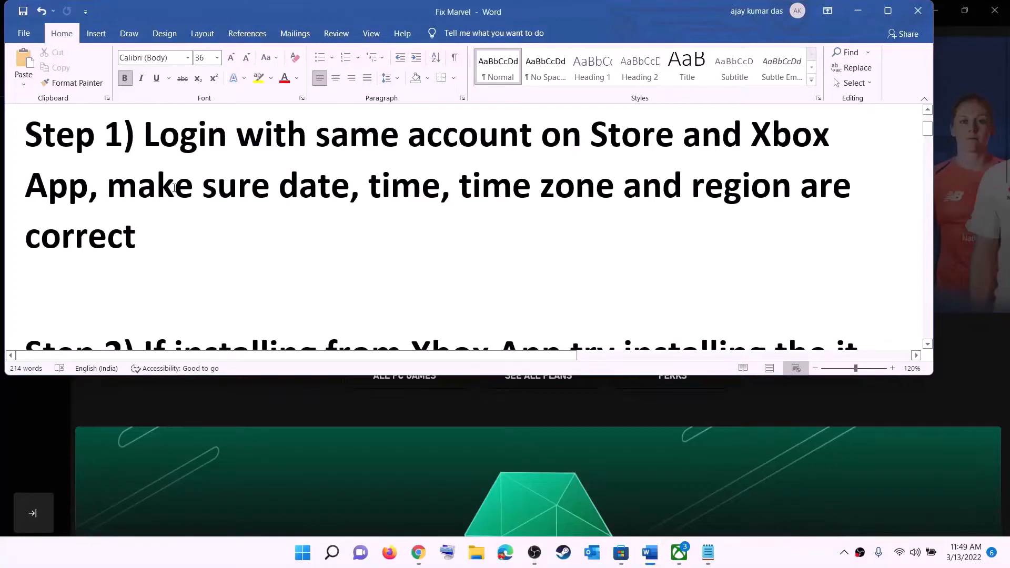
- Open the Windows date and time settings, keep time zone (UTC+05:30) Chennai, Kolkata, Mumbai, New Delhi, and synchronize the clock
{"action": "left_click_drag", "start_coordinate": [175, 187], "coordinate": [768, 234]}
{"action": "left_click", "coordinate": [858, 11]}
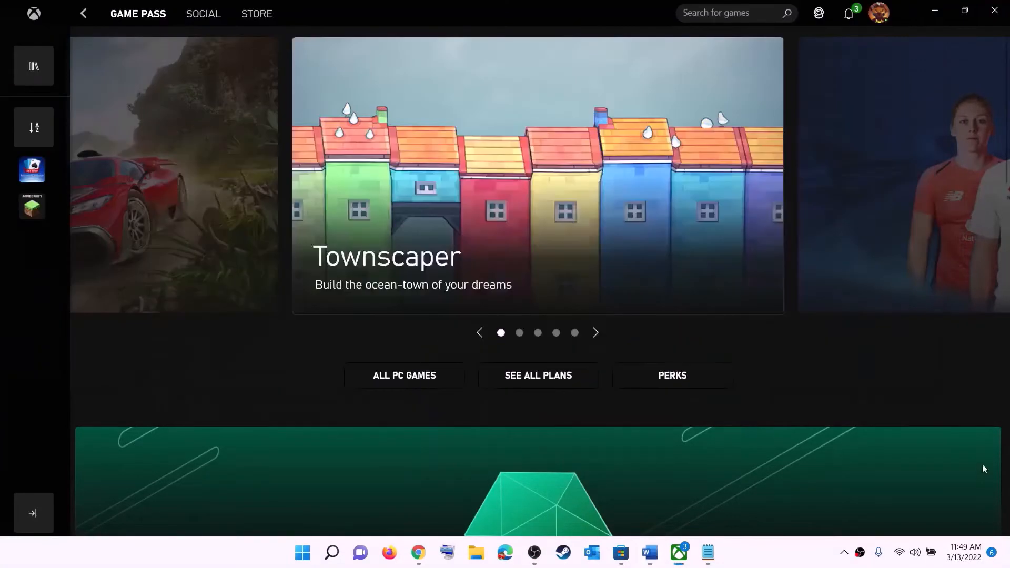
{"action": "right_click", "coordinate": [960, 562]}
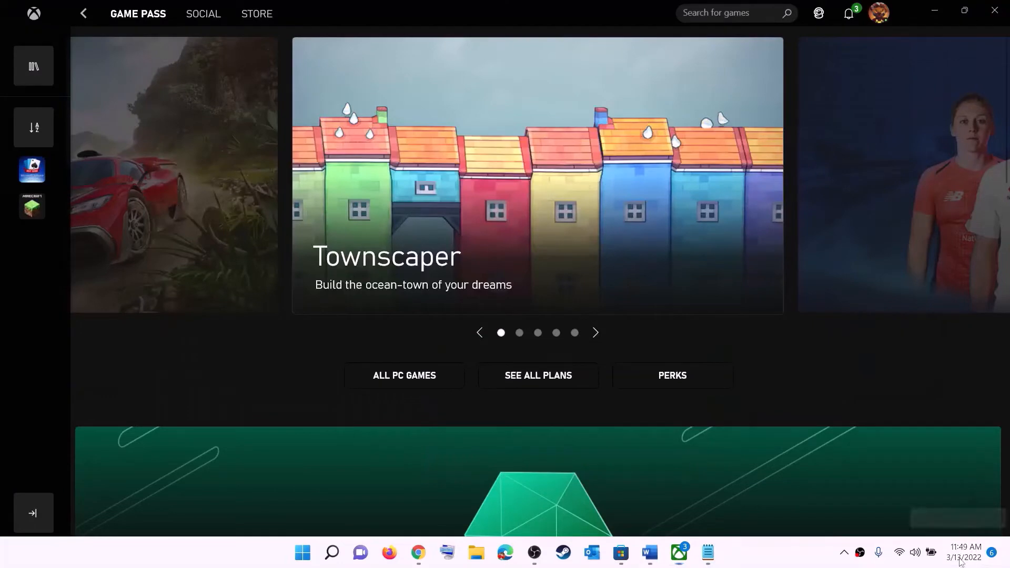
{"action": "left_click", "coordinate": [937, 497]}
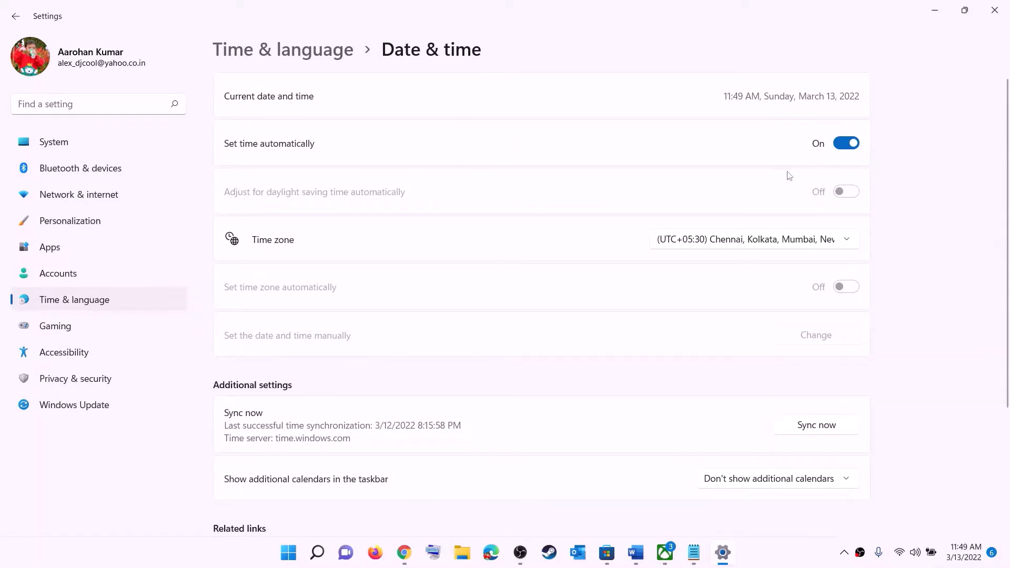
{"action": "left_click", "coordinate": [740, 243]}
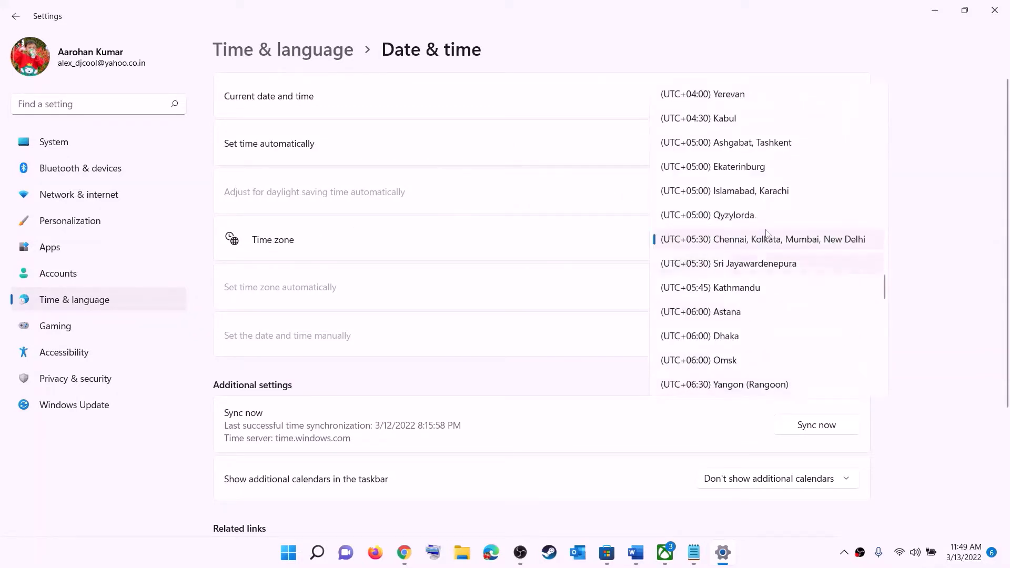
{"action": "left_click", "coordinate": [770, 245]}
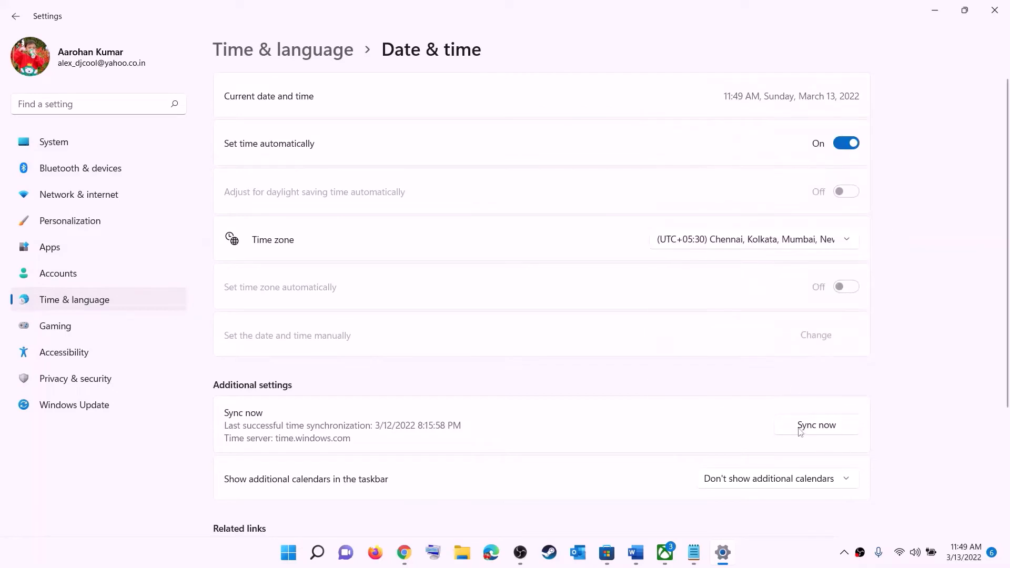
{"action": "left_click", "coordinate": [824, 428]}
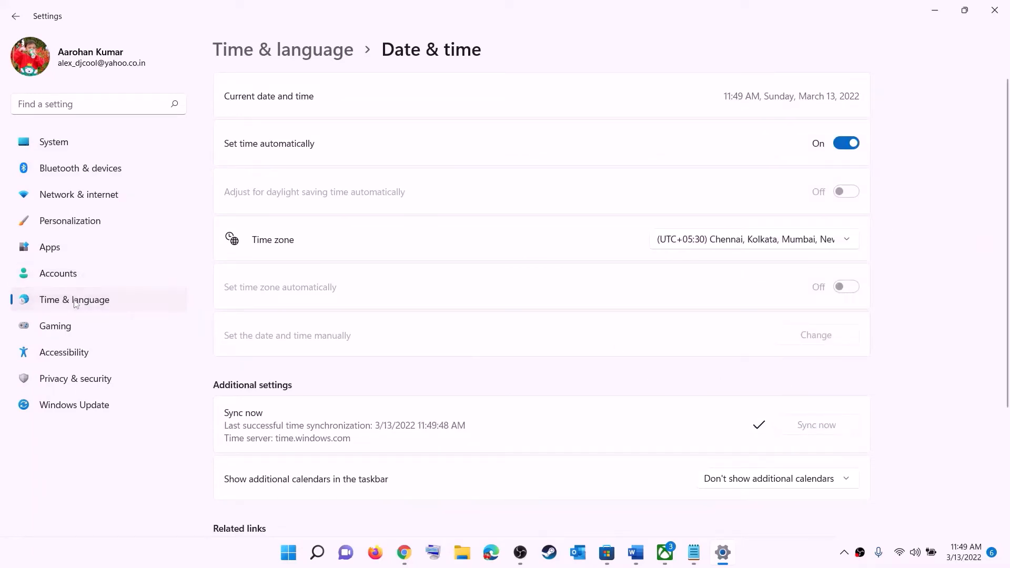
- Check the country or region choice in the language and region settings, then close Settings
{"action": "left_click", "coordinate": [75, 300]}
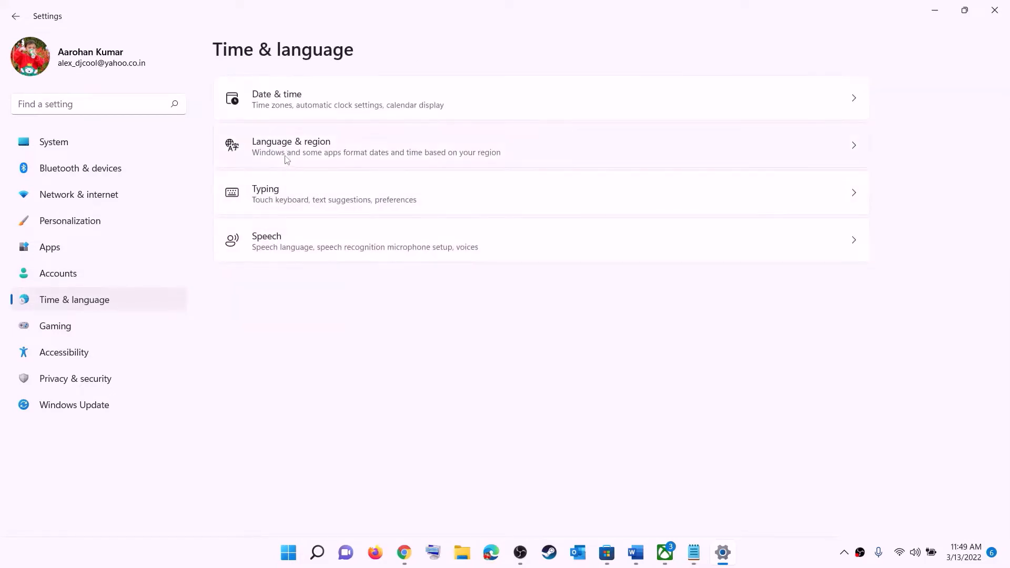
{"action": "left_click", "coordinate": [287, 153]}
{"action": "left_click", "coordinate": [816, 298]}
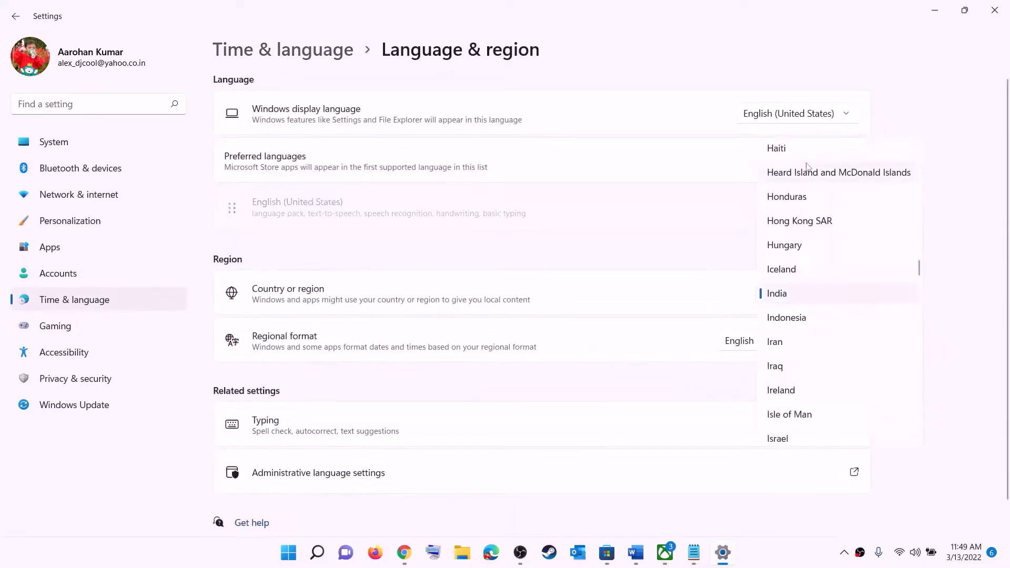
{"action": "left_click", "coordinate": [972, 198]}
{"action": "left_click", "coordinate": [994, 10]}
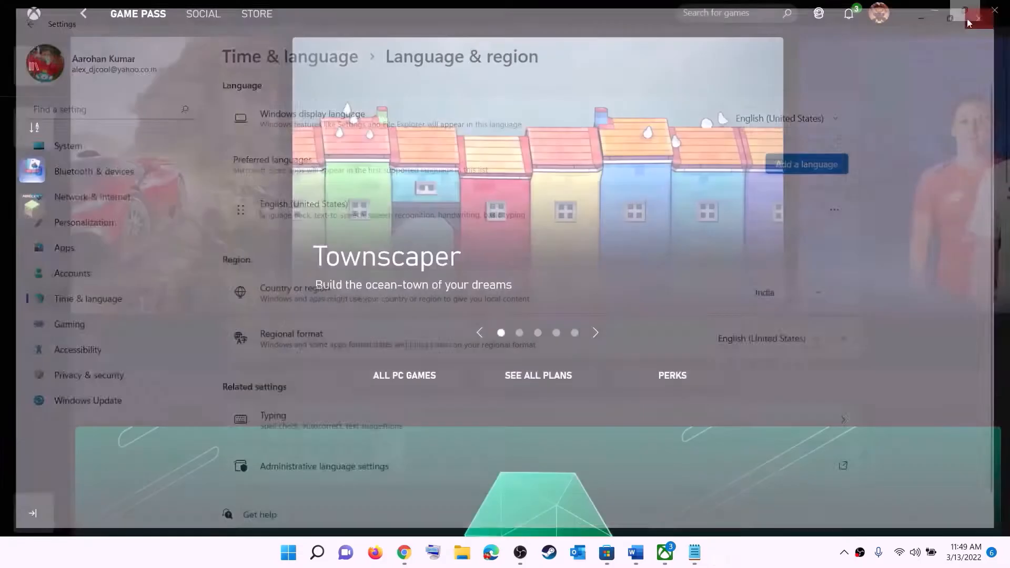
- Return to the Word document and highlight "try installing the it from Microsoft Store library" in Step 2
{"action": "left_click", "coordinate": [648, 557]}
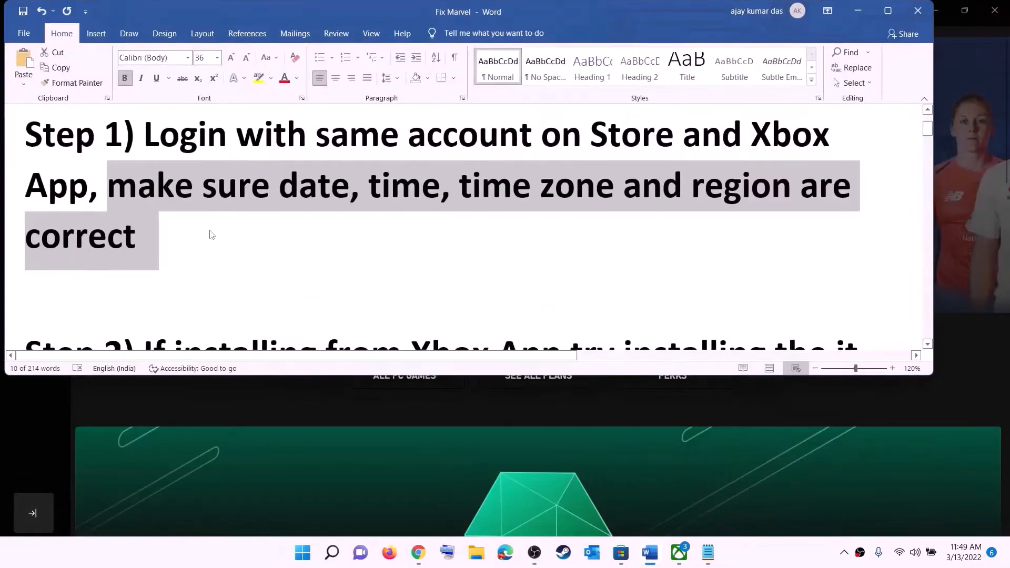
{"action": "scroll", "coordinate": [210, 229], "scroll_direction": "down", "scroll_amount": 3}
{"action": "scroll", "coordinate": [221, 228], "scroll_direction": "down", "scroll_amount": 1}
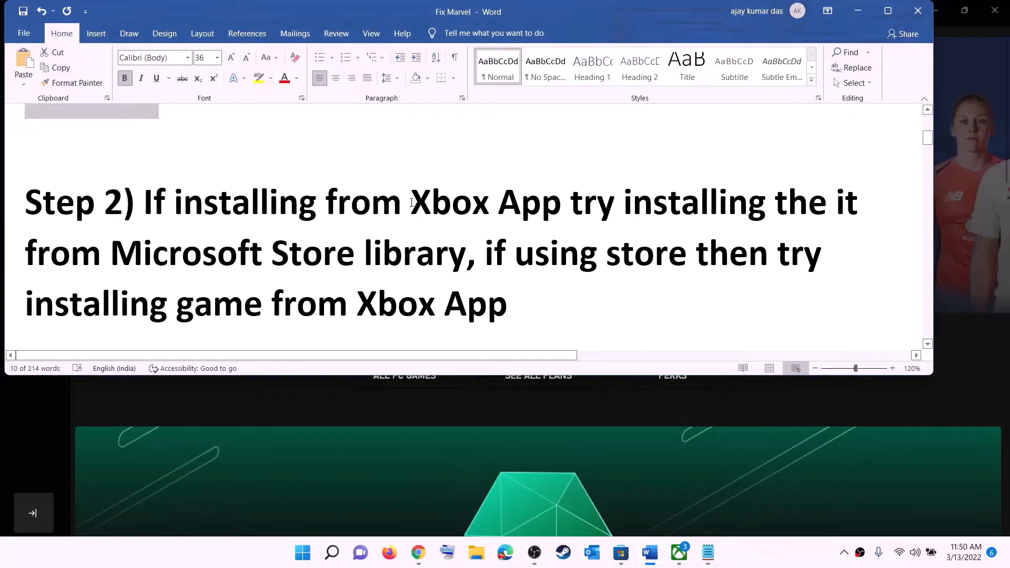
{"action": "left_click_drag", "start_coordinate": [413, 202], "coordinate": [466, 254]}
{"action": "left_click", "coordinate": [614, 203]}
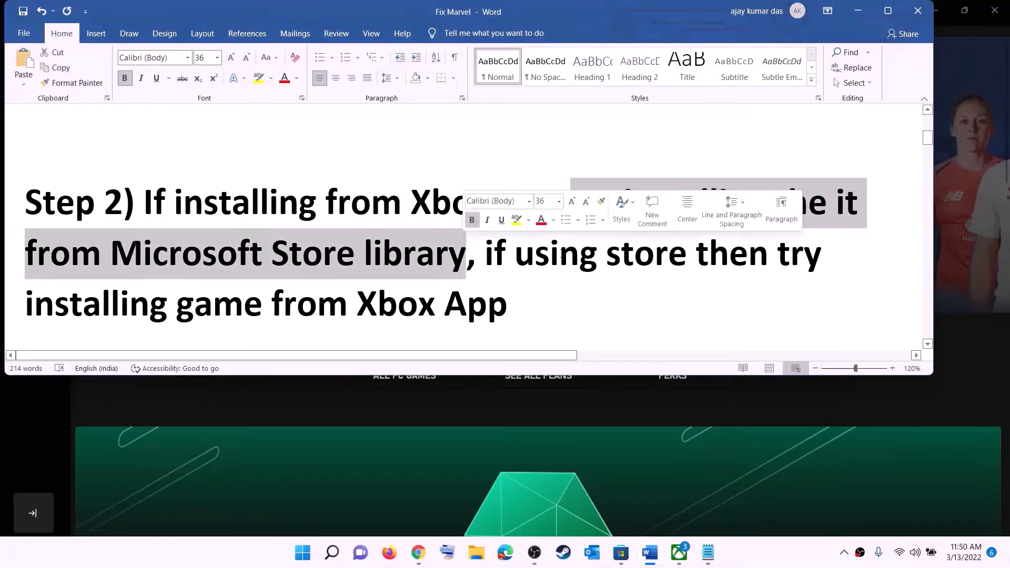
- Switch to Microsoft Store and look through the library's list of apps and games
{"action": "left_click", "coordinate": [619, 558]}
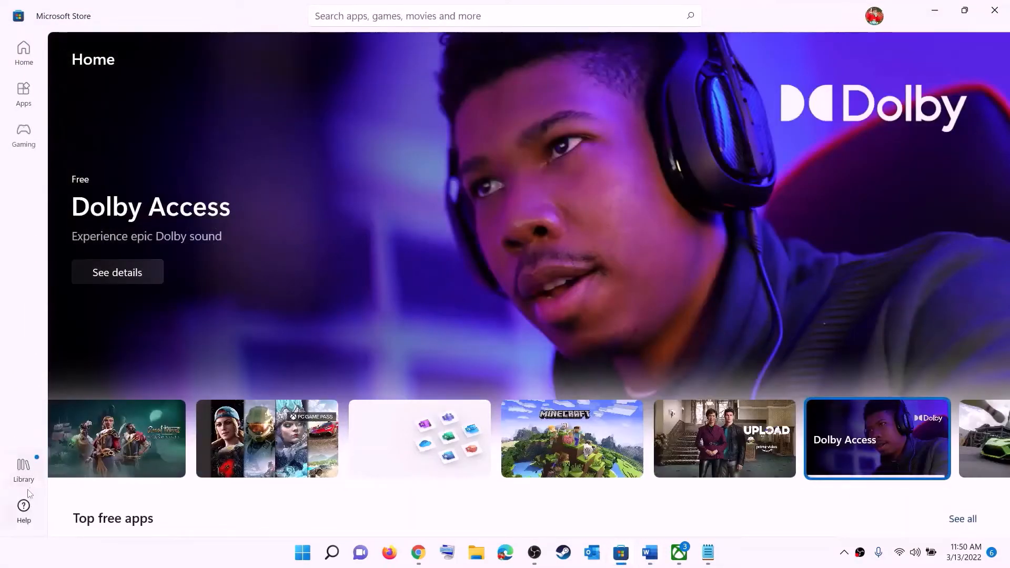
{"action": "left_click", "coordinate": [28, 472]}
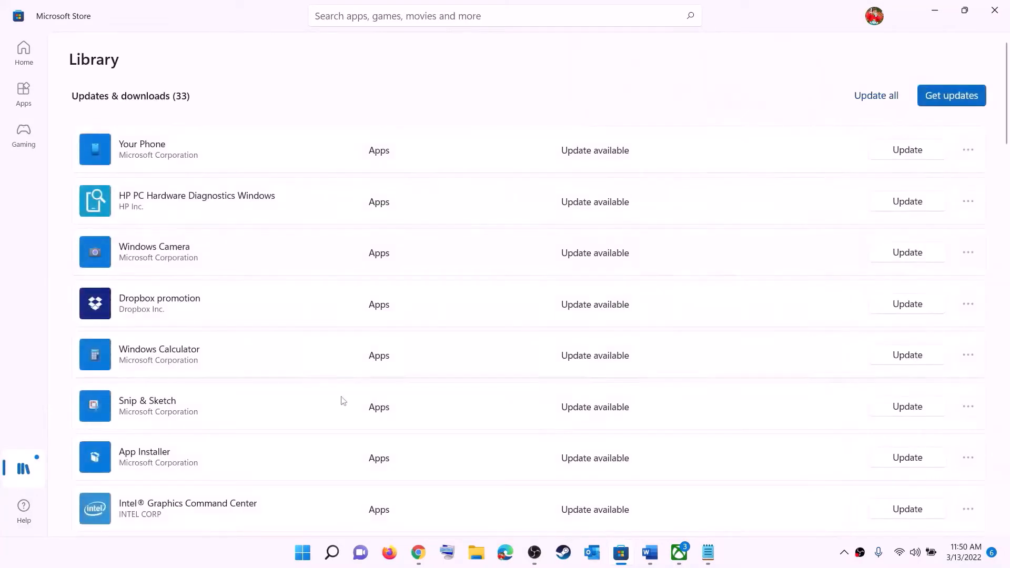
{"action": "scroll", "coordinate": [662, 347], "scroll_direction": "down", "scroll_amount": 10}
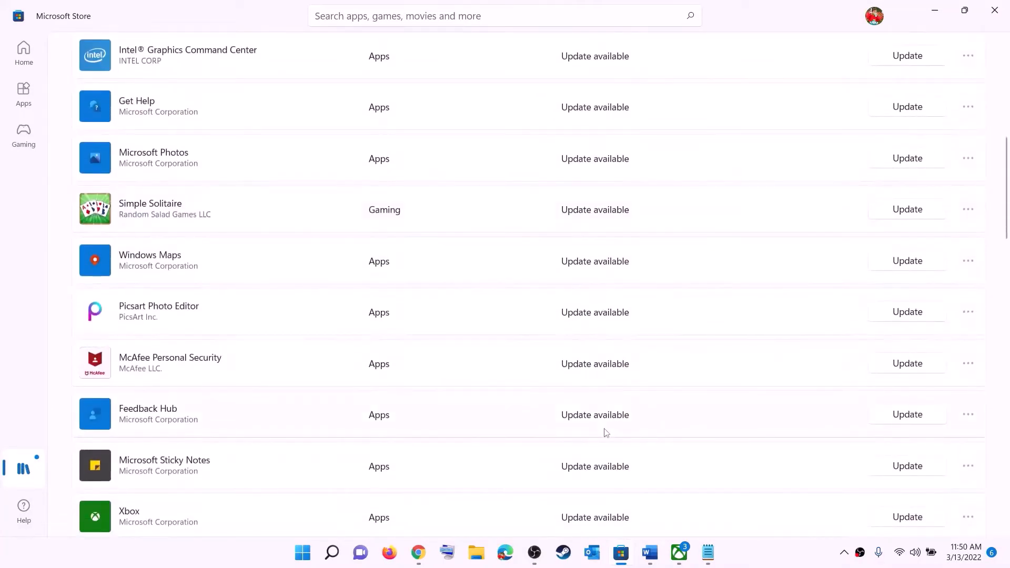
{"action": "scroll", "coordinate": [605, 421], "scroll_direction": "up", "scroll_amount": 10}
{"action": "scroll", "coordinate": [606, 403], "scroll_direction": "down", "scroll_amount": 15}
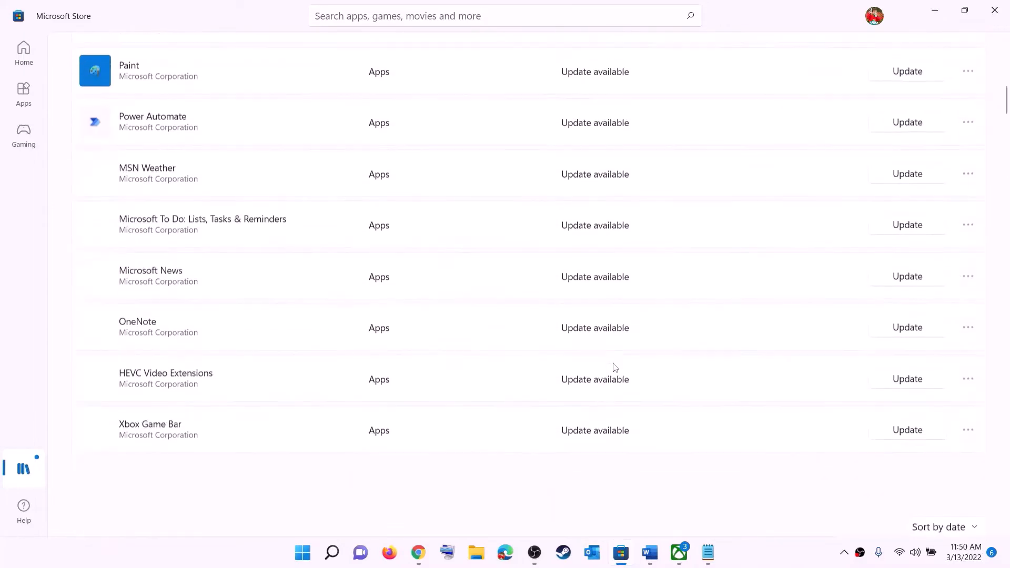
{"action": "scroll", "coordinate": [668, 326], "scroll_direction": "up", "scroll_amount": 15}
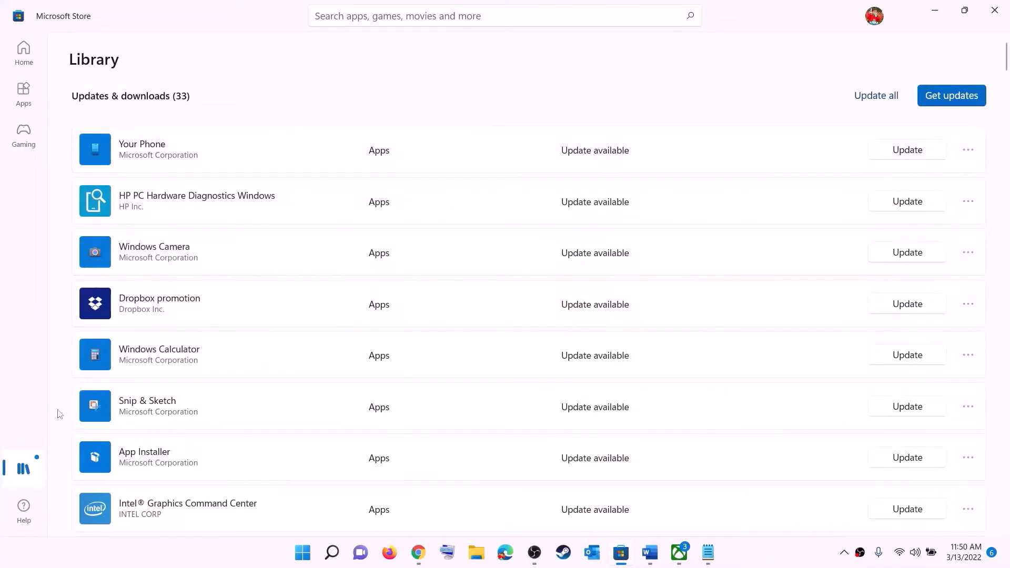
- Return to the Word document and highlight the Step 2 advice about installing the game from Xbox App
{"action": "left_click", "coordinate": [650, 552]}
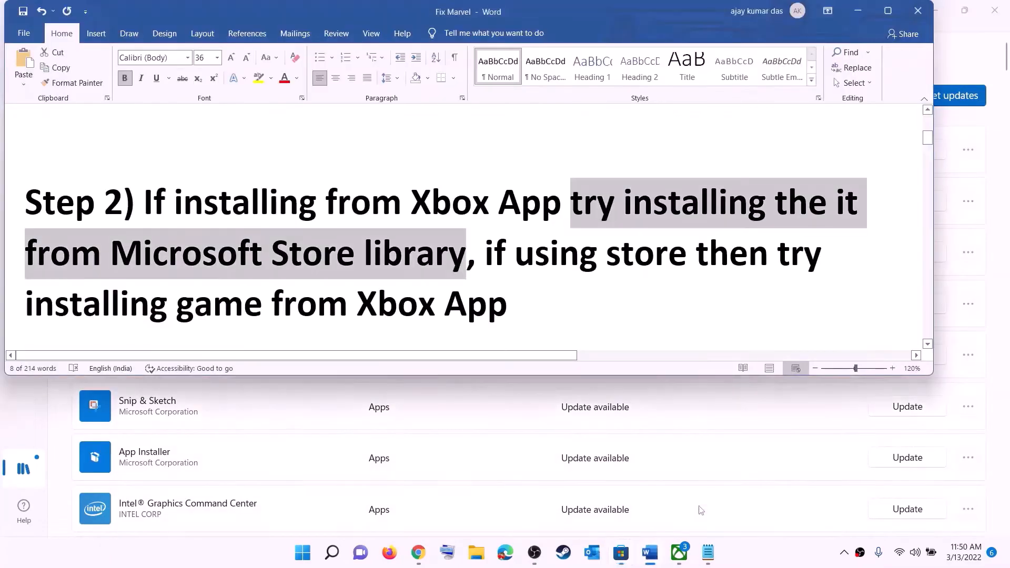
{"action": "left_click", "coordinate": [522, 253]}
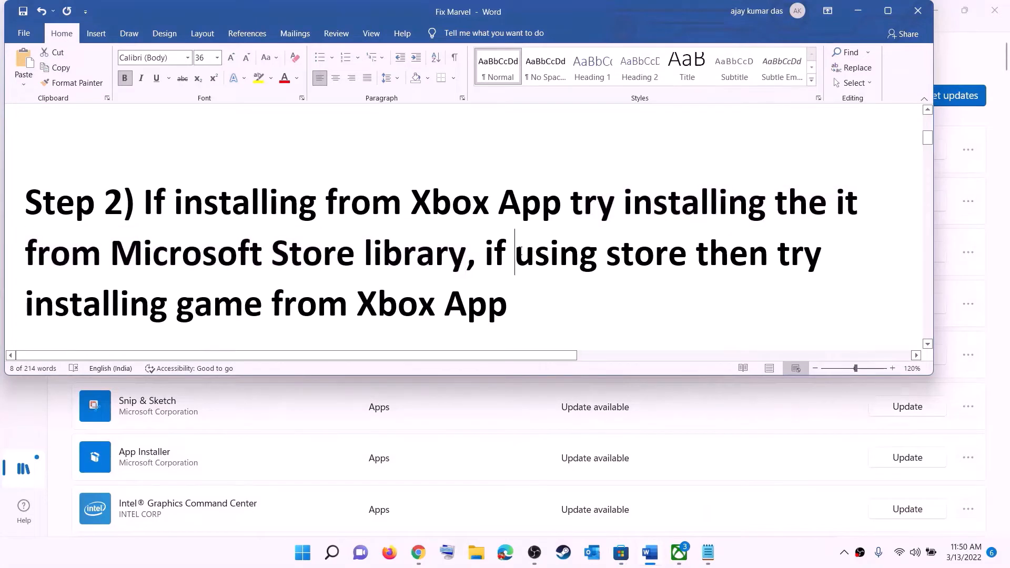
{"action": "key", "text": "ctrl+shift+Right"}
{"action": "key", "text": "ctrl+shift+Right"}
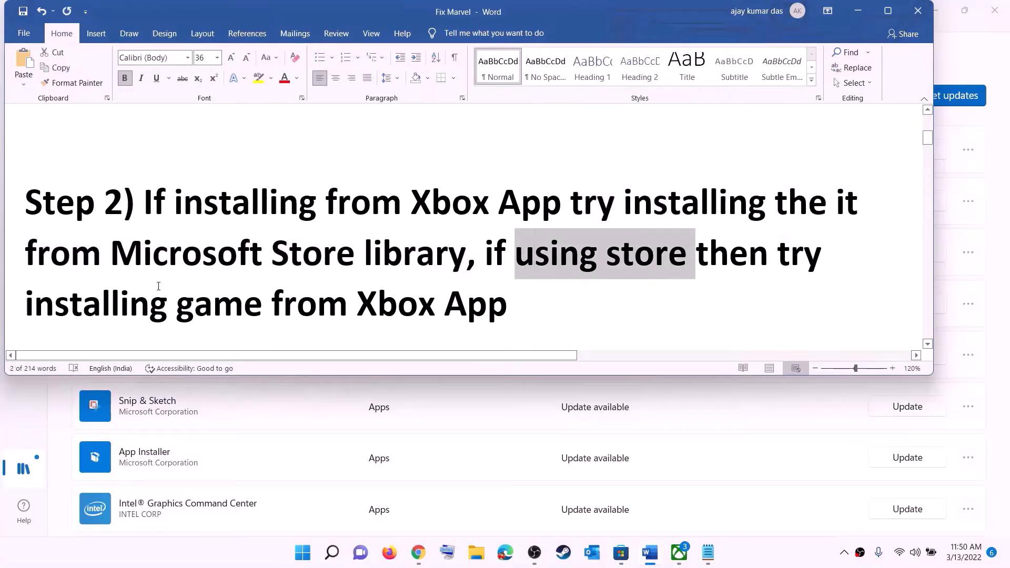
{"action": "left_click_drag", "start_coordinate": [25, 305], "coordinate": [524, 310]}
- Switch to the Xbox app, activate its game search, and minimize the app
{"action": "left_click", "coordinate": [678, 554]}
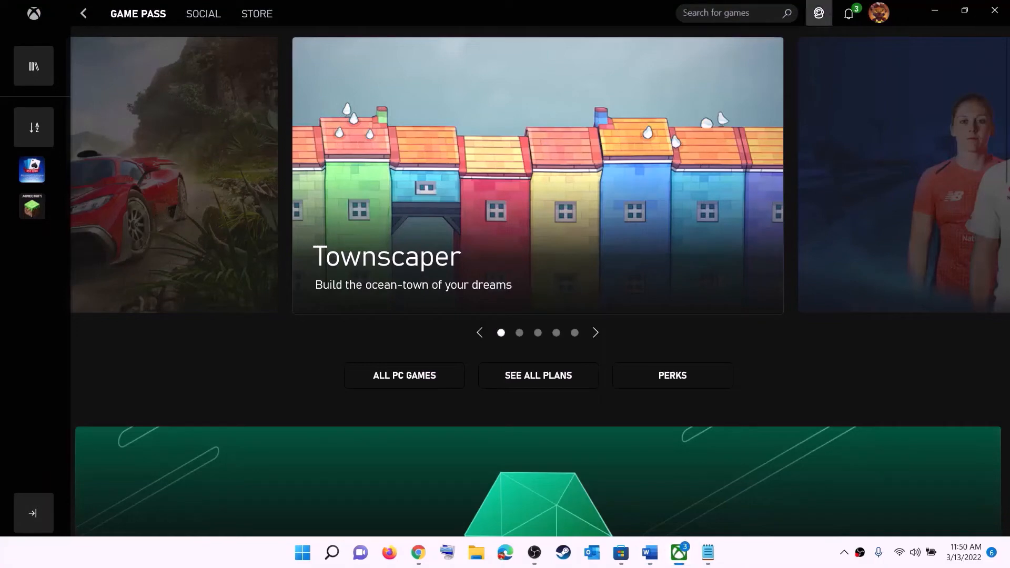
{"action": "left_click", "coordinate": [709, 12]}
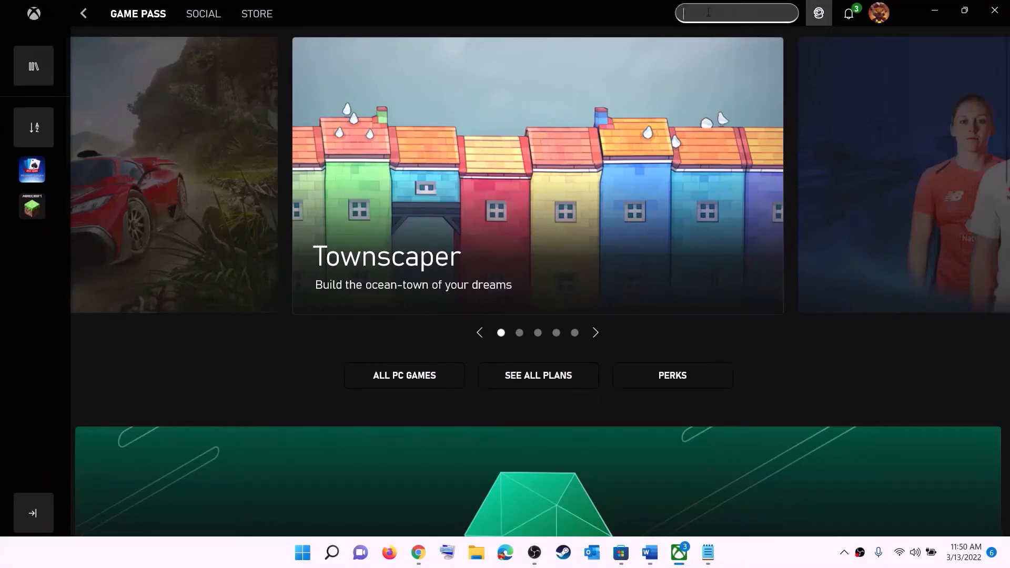
{"action": "left_click", "coordinate": [934, 11]}
- Copy the full Get-AppxPackage PowerShell command under Step 3 of the Word document
{"action": "left_click", "coordinate": [529, 243]}
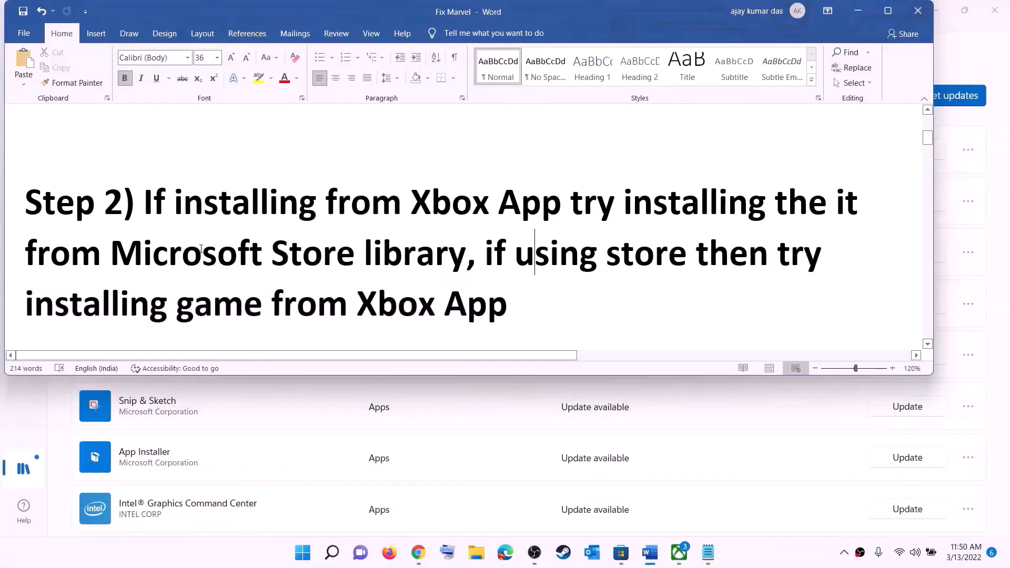
{"action": "scroll", "coordinate": [311, 273], "scroll_direction": "down", "scroll_amount": 5}
{"action": "scroll", "coordinate": [312, 276], "scroll_direction": "down", "scroll_amount": 3}
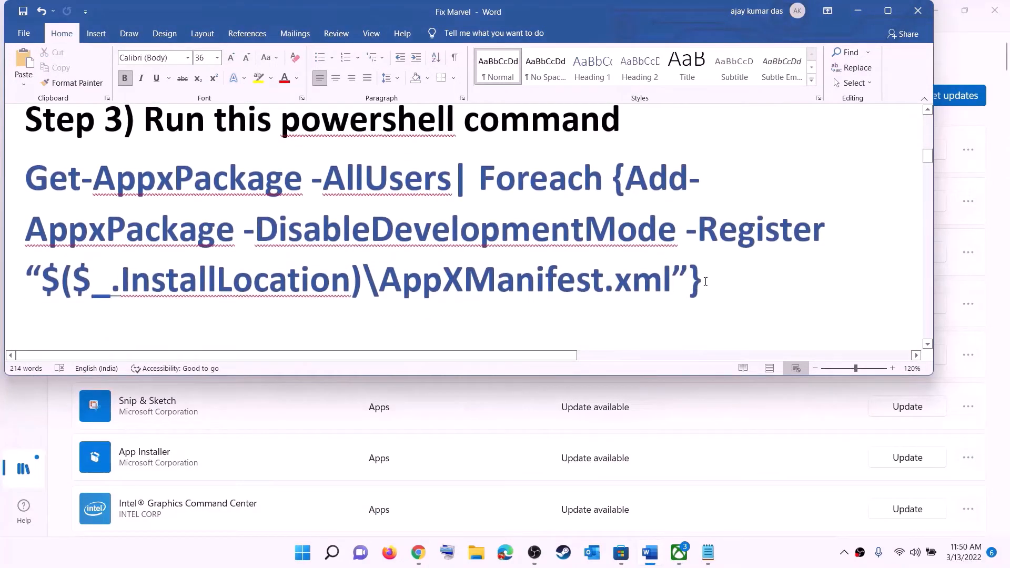
{"action": "left_click_drag", "start_coordinate": [705, 281], "coordinate": [142, 208]}
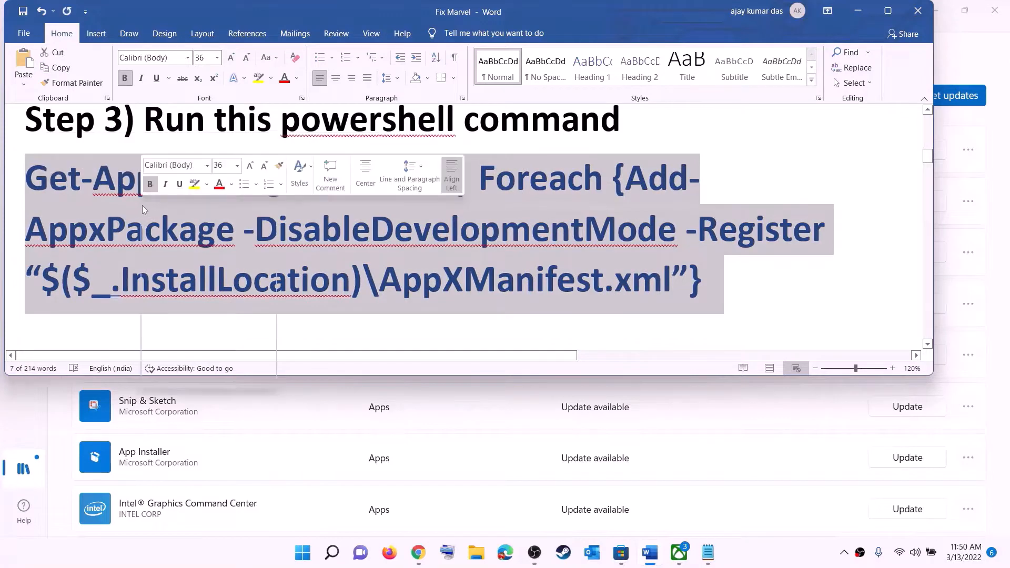
{"action": "right_click", "coordinate": [142, 208]}
{"action": "left_click", "coordinate": [178, 229]}
- Find Windows PowerShell through system search, launch it as administrator, and reposition its window over the Word document
{"action": "left_click", "coordinate": [302, 552]}
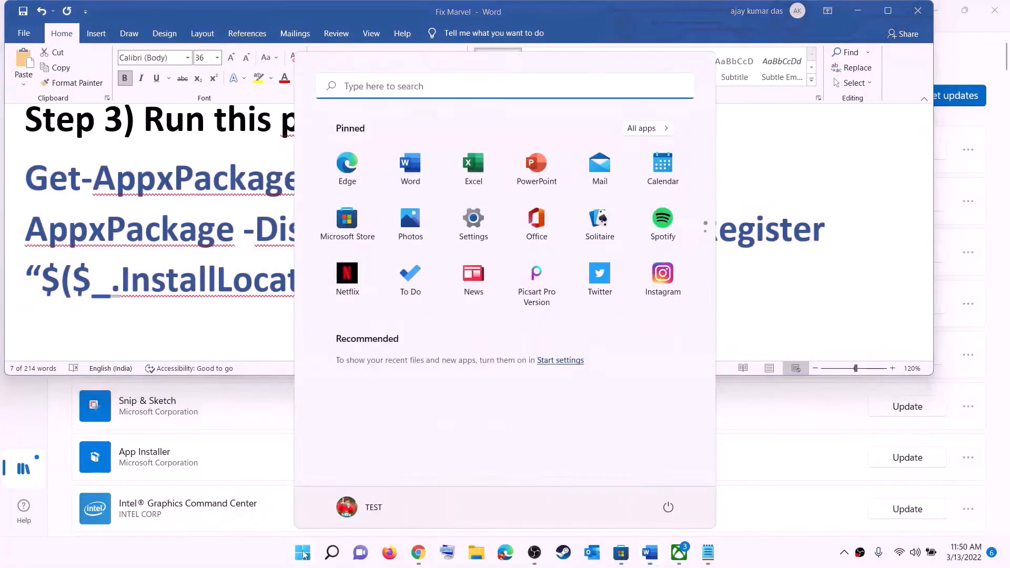
{"action": "type", "text": "powers"}
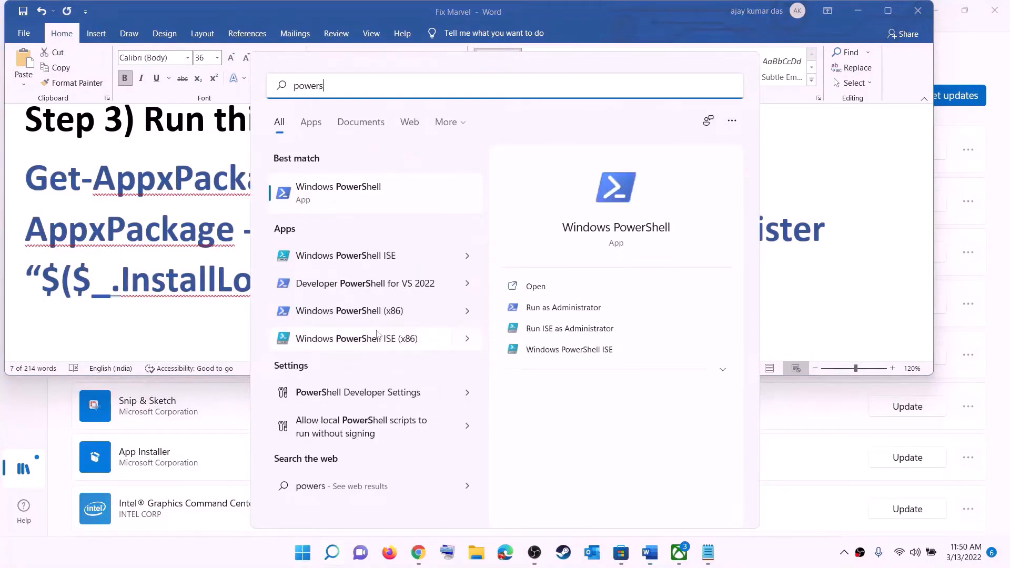
{"action": "right_click", "coordinate": [350, 196]}
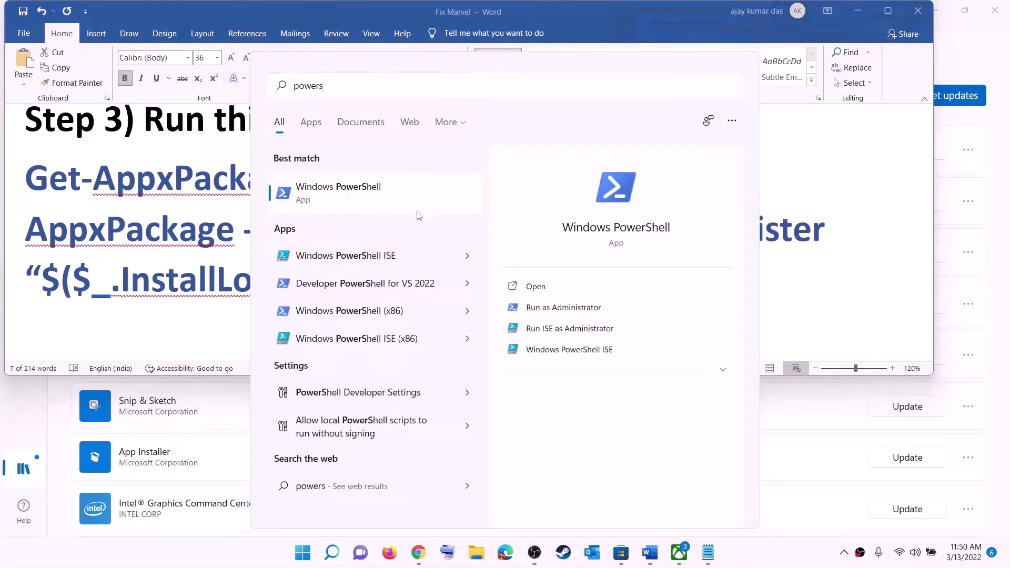
{"action": "left_click", "coordinate": [450, 217]}
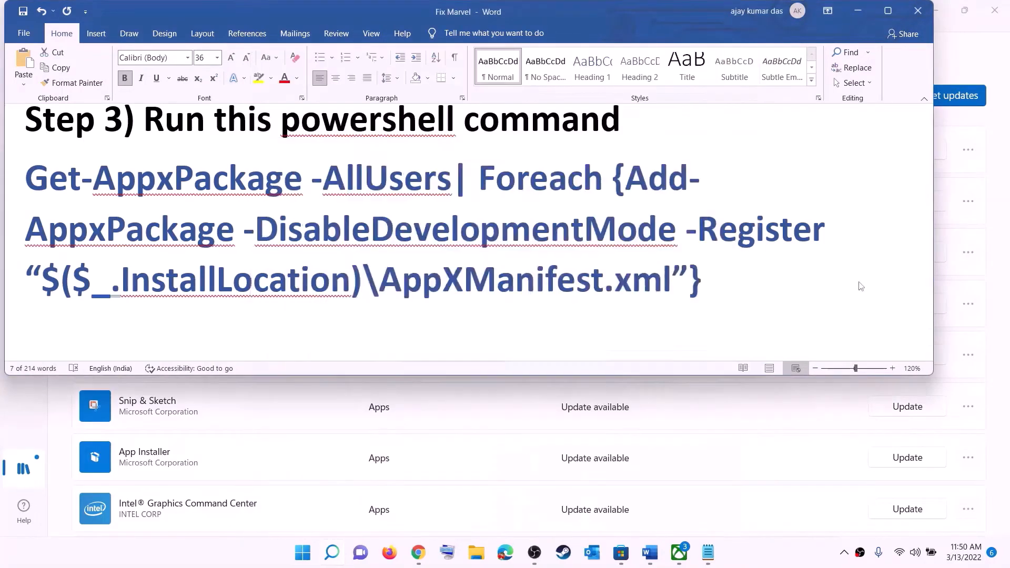
{"action": "left_click", "coordinate": [467, 378]}
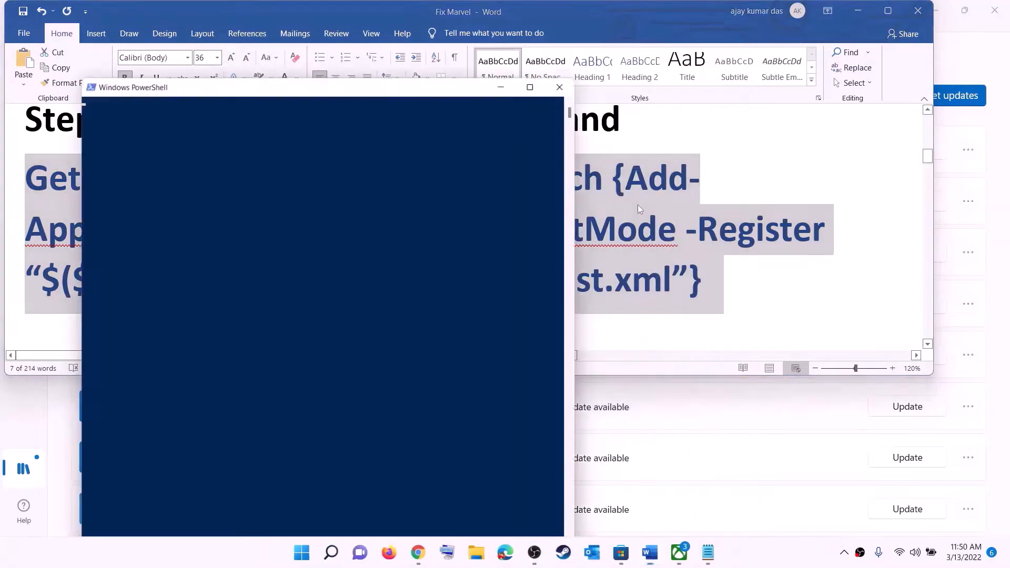
{"action": "left_click_drag", "start_coordinate": [313, 83], "coordinate": [447, 95]}
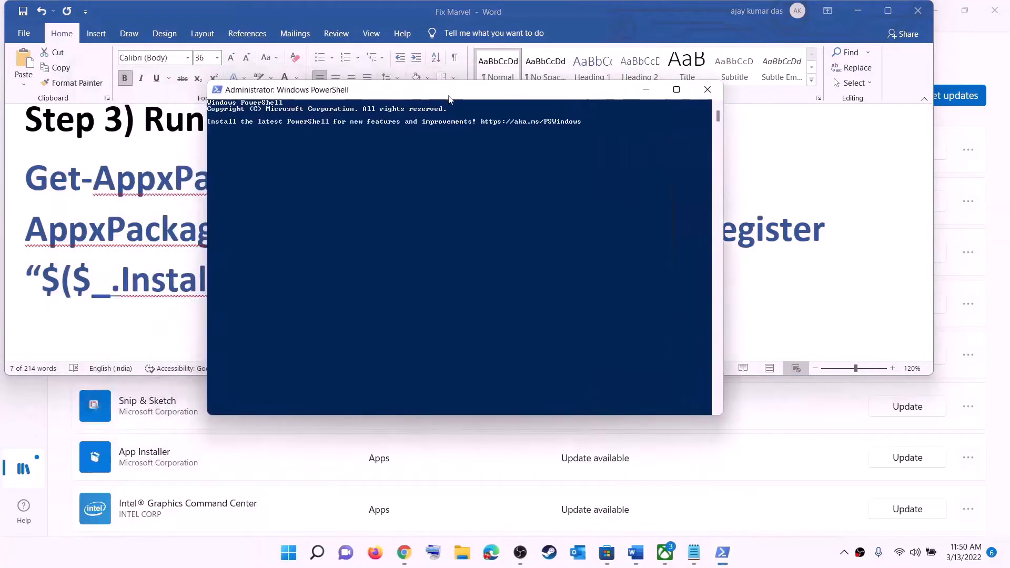
- Paste and run the copied Get-AppxPackage command in the administrator PowerShell session, and close PowerShell when it has run
{"action": "right_click", "coordinate": [419, 205]}
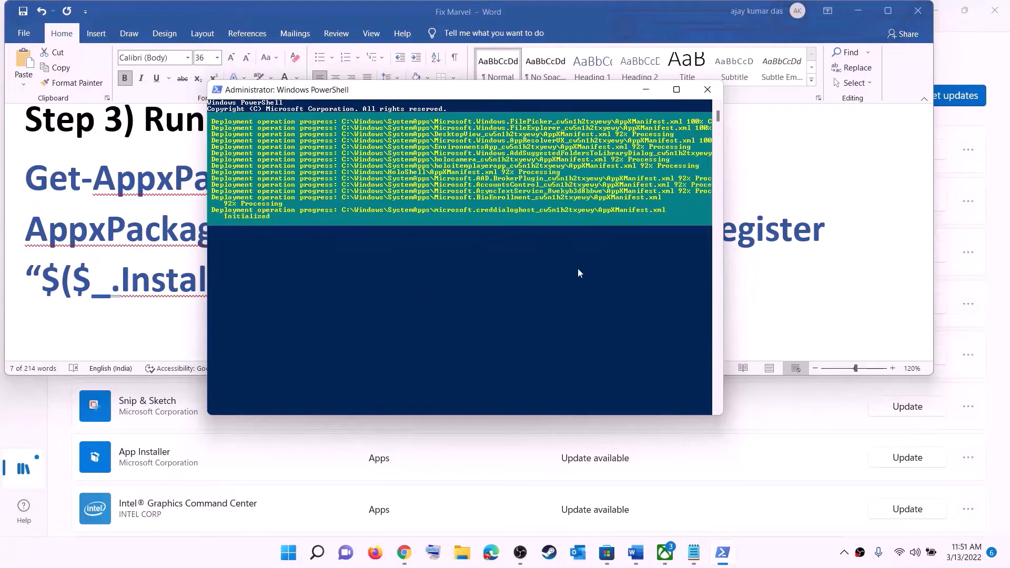
{"action": "left_click", "coordinate": [762, 557]}
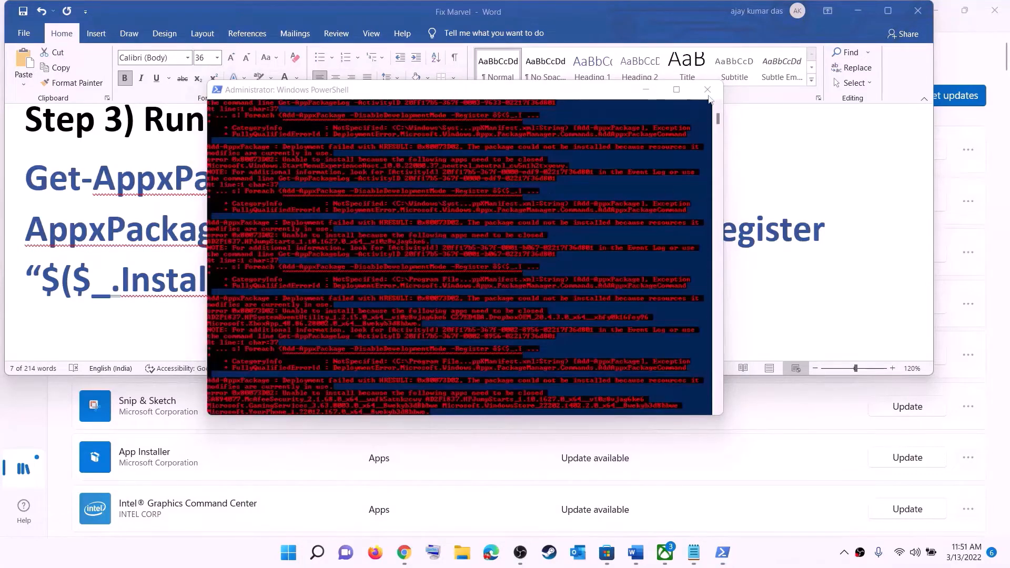
{"action": "left_click", "coordinate": [707, 90]}
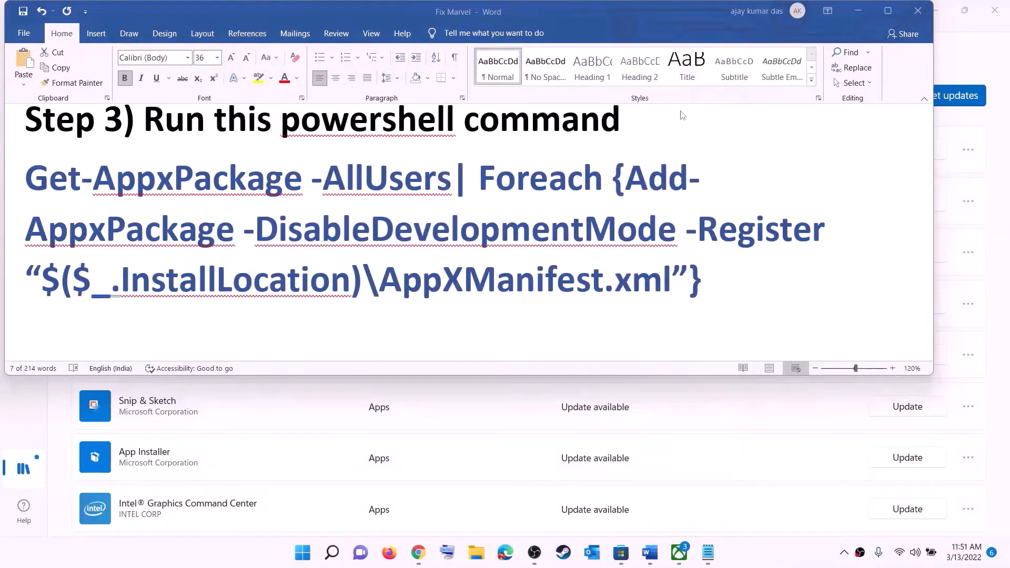
- Set the font size of the Microsoft Store cache folder path under Step 4 of the Word document to 14
{"action": "triple_click", "coordinate": [417, 257]}
{"action": "scroll", "coordinate": [424, 211], "scroll_direction": "down", "scroll_amount": 5}
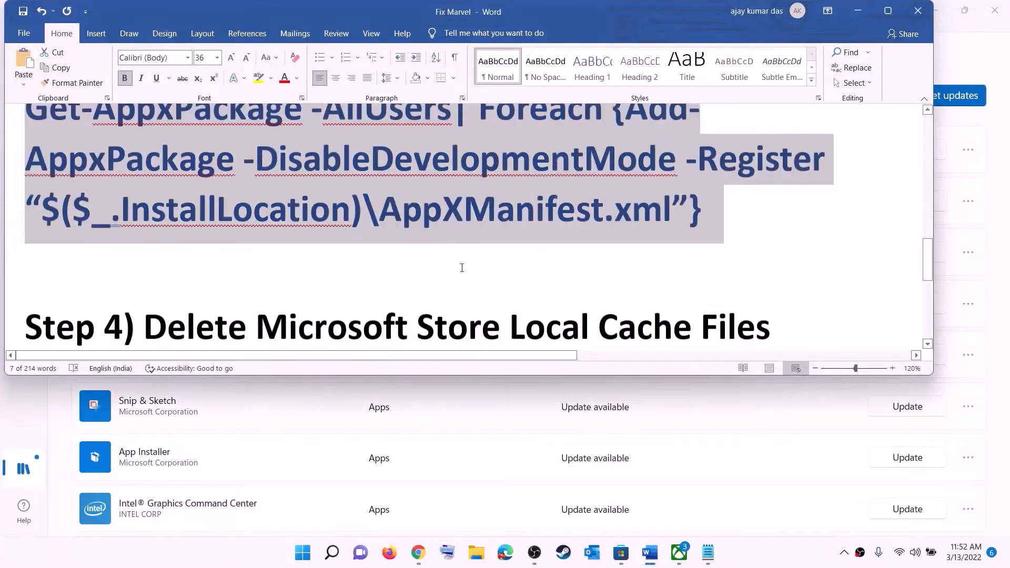
{"action": "scroll", "coordinate": [424, 201], "scroll_direction": "up", "scroll_amount": 1}
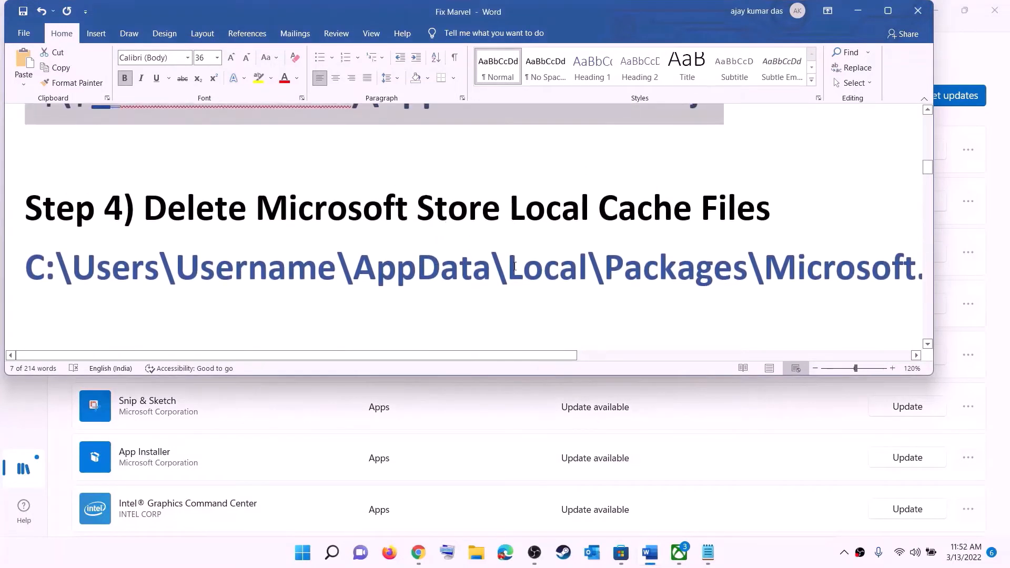
{"action": "triple_click", "coordinate": [500, 272]}
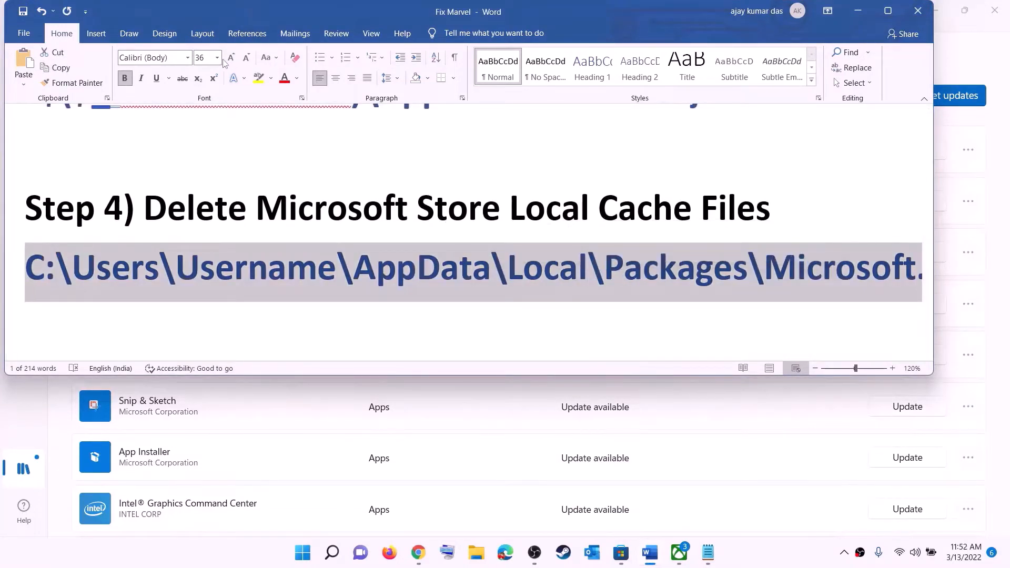
{"action": "left_click", "coordinate": [217, 57]}
{"action": "left_click", "coordinate": [200, 132]}
{"action": "left_click", "coordinate": [499, 252]}
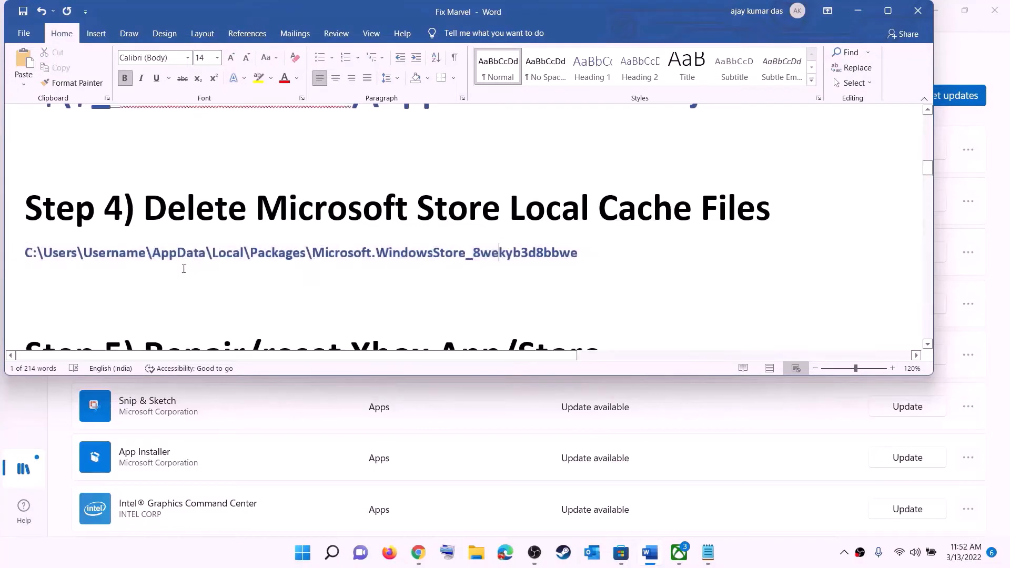
- Switch to File Explorer and open the user's profile folder inside Users on the Windows (C:) drive
{"action": "key", "text": "super+e"}
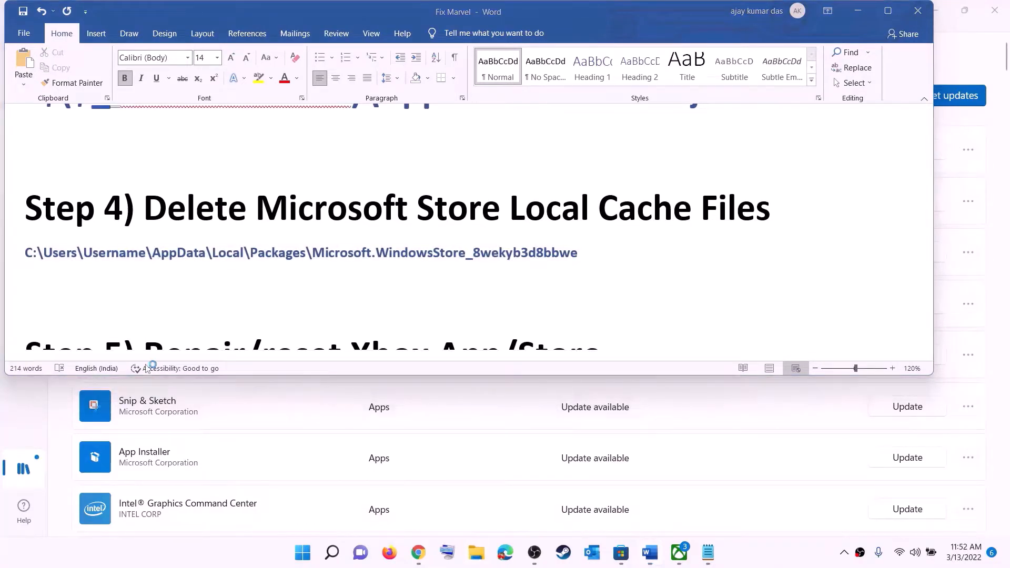
{"action": "left_click", "coordinate": [51, 263]}
{"action": "double_click", "coordinate": [226, 213]}
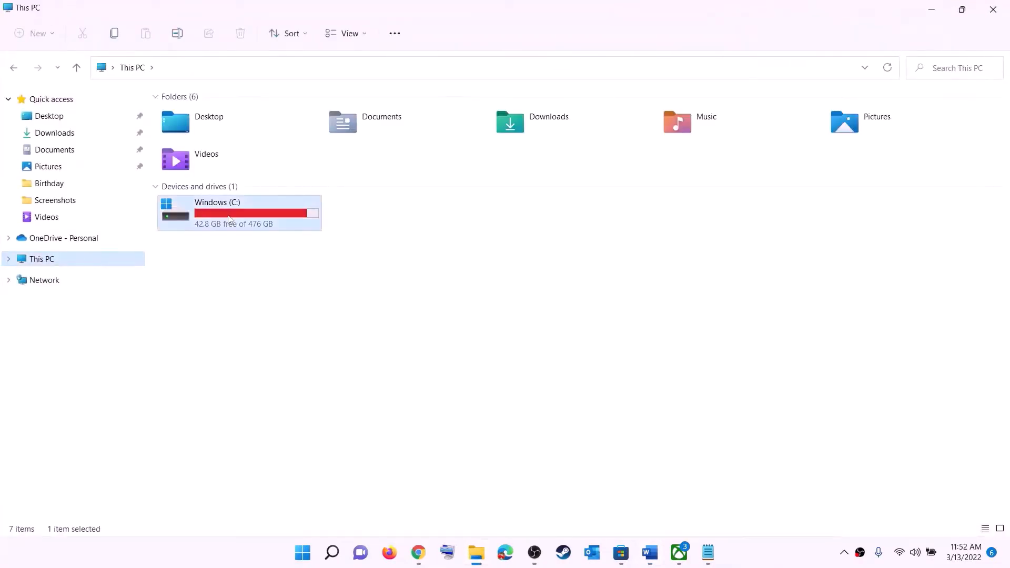
{"action": "scroll", "coordinate": [264, 314], "scroll_direction": "down", "scroll_amount": 3}
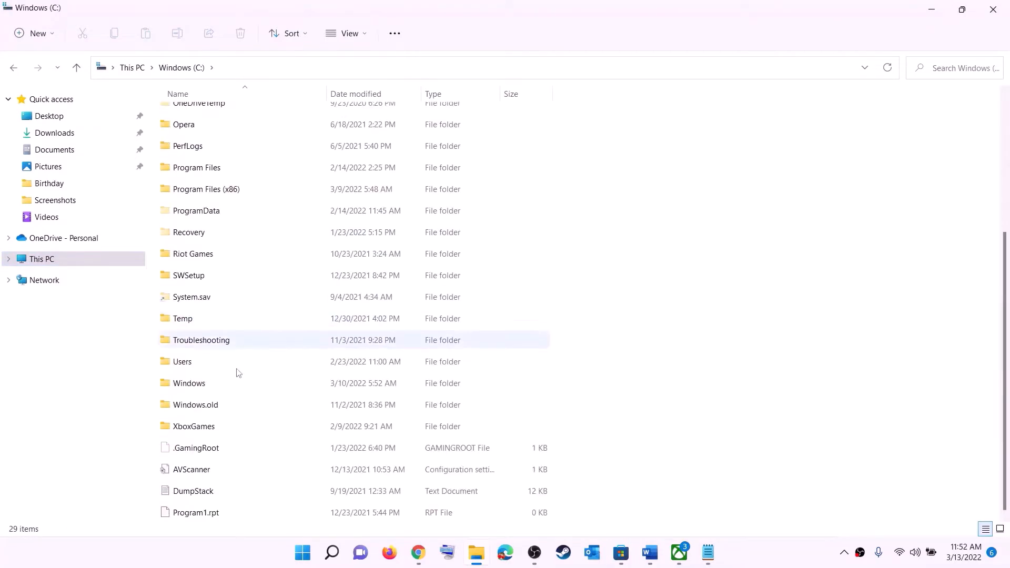
{"action": "left_click", "coordinate": [229, 368]}
{"action": "double_click", "coordinate": [216, 362]}
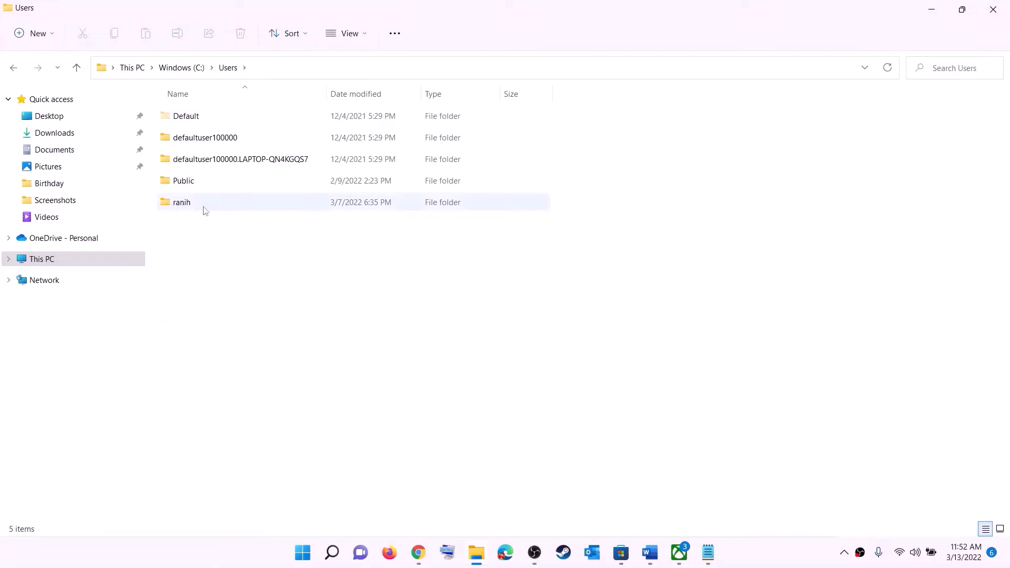
{"action": "double_click", "coordinate": [188, 207]}
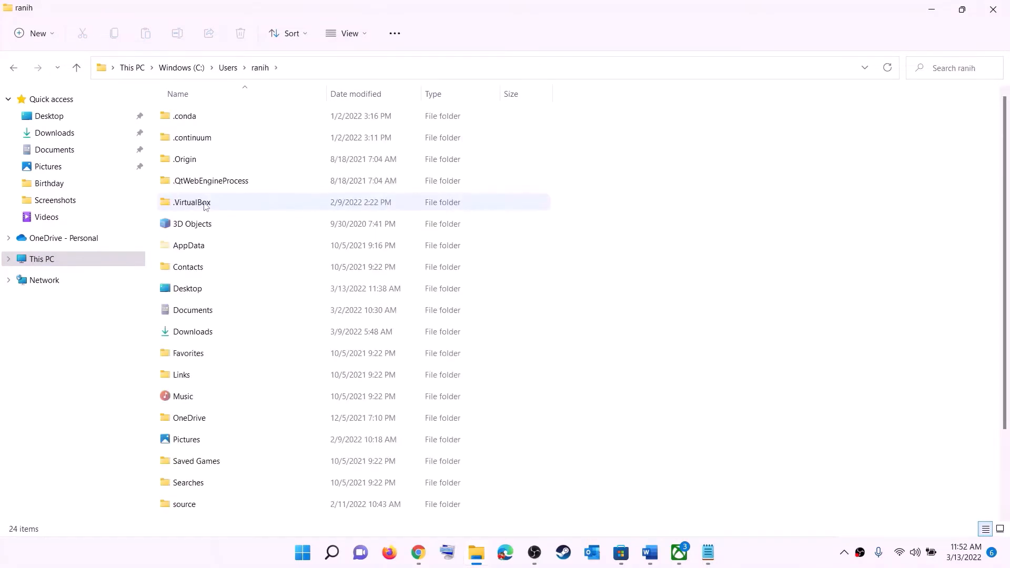
- Select the AppData folder and check the Hidden items setting in File Explorer's view options
{"action": "left_click", "coordinate": [175, 245]}
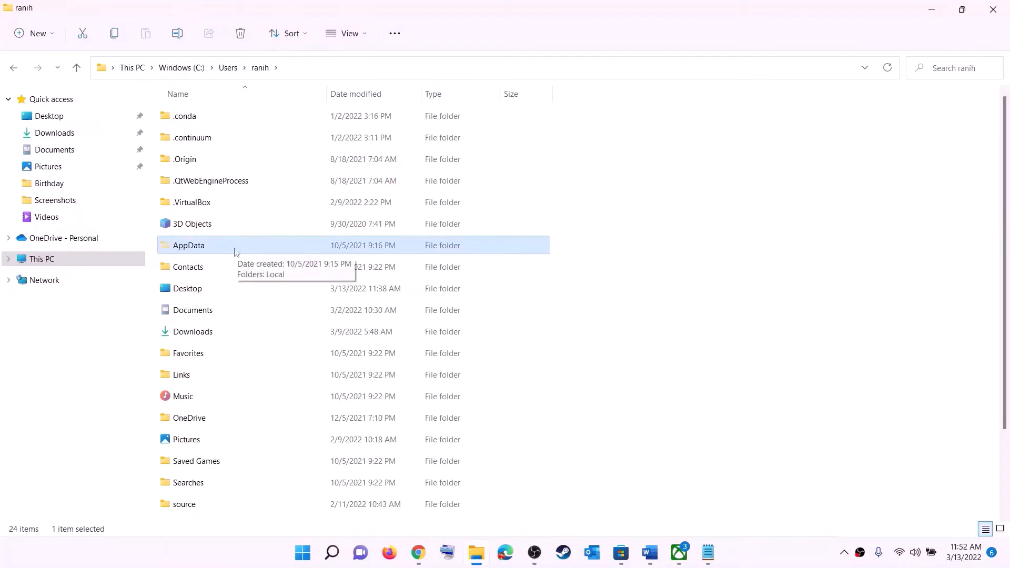
{"action": "left_click", "coordinate": [367, 34]}
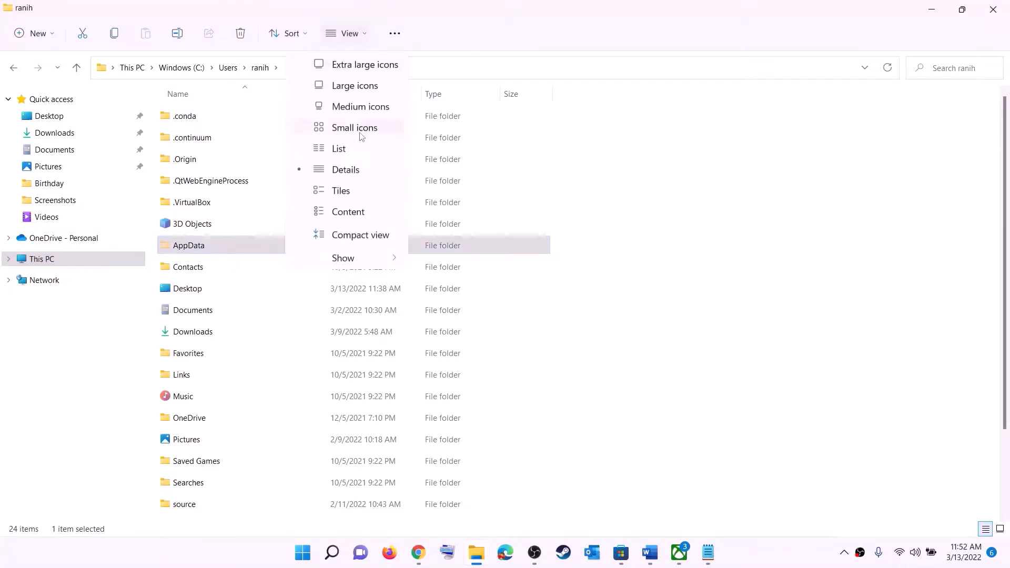
{"action": "mouse_move", "coordinate": [345, 257]}
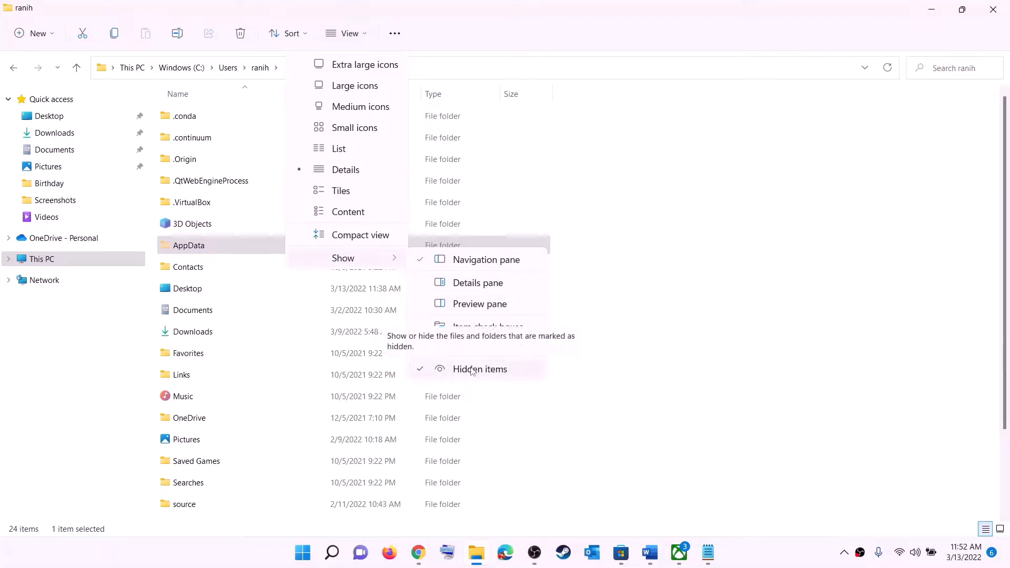
{"action": "left_click", "coordinate": [203, 248]}
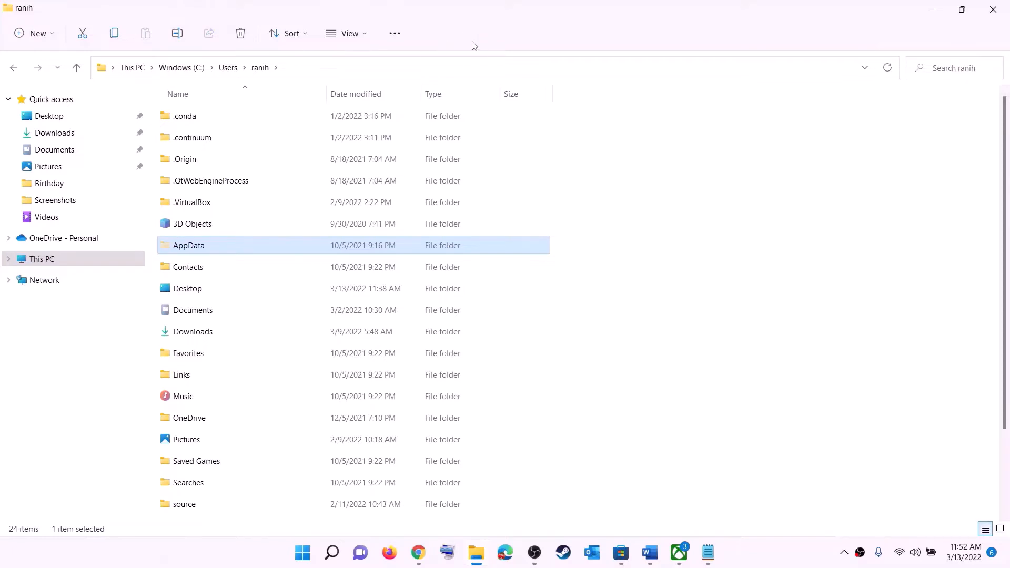
- Open the AppData folder and its Local subfolder
{"action": "left_click", "coordinate": [202, 247]}
{"action": "left_click", "coordinate": [249, 247]}
{"action": "double_click", "coordinate": [231, 249]}
{"action": "left_click", "coordinate": [195, 116]}
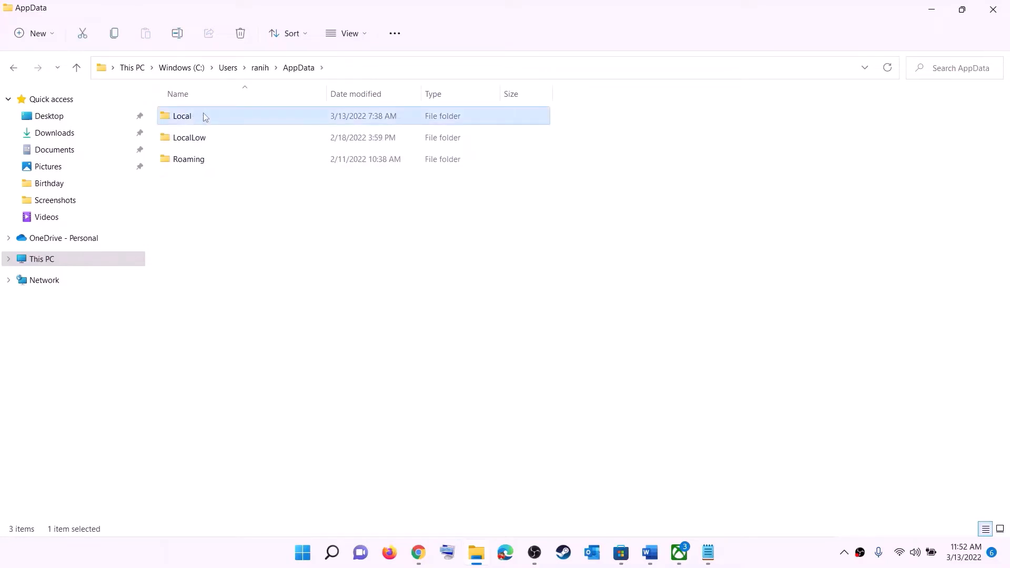
{"action": "double_click", "coordinate": [204, 116]}
- Locate the Packages folder inside Local and open it
{"action": "left_click", "coordinate": [231, 247]}
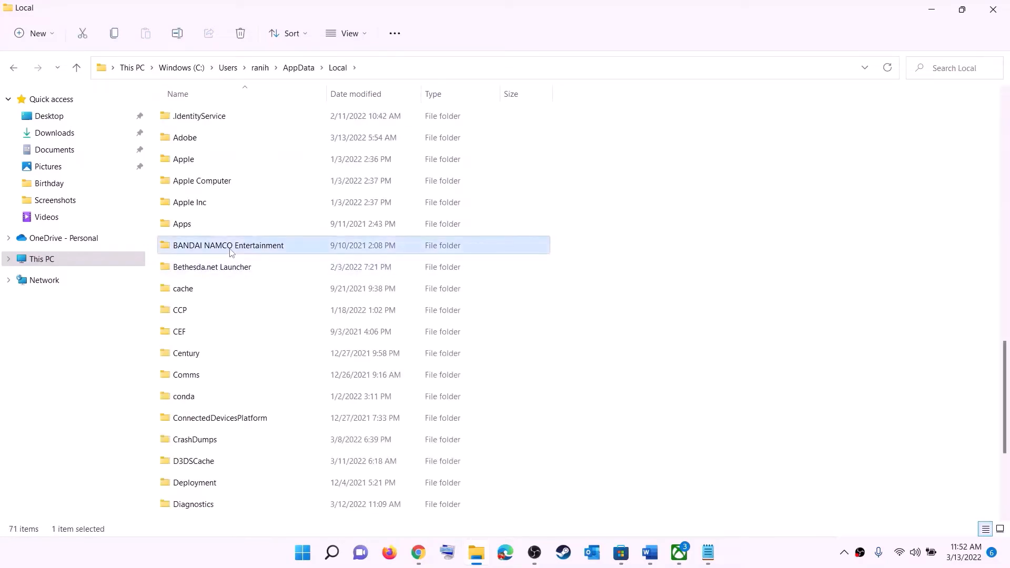
{"action": "key", "text": "p"}
{"action": "left_click", "coordinate": [199, 110]}
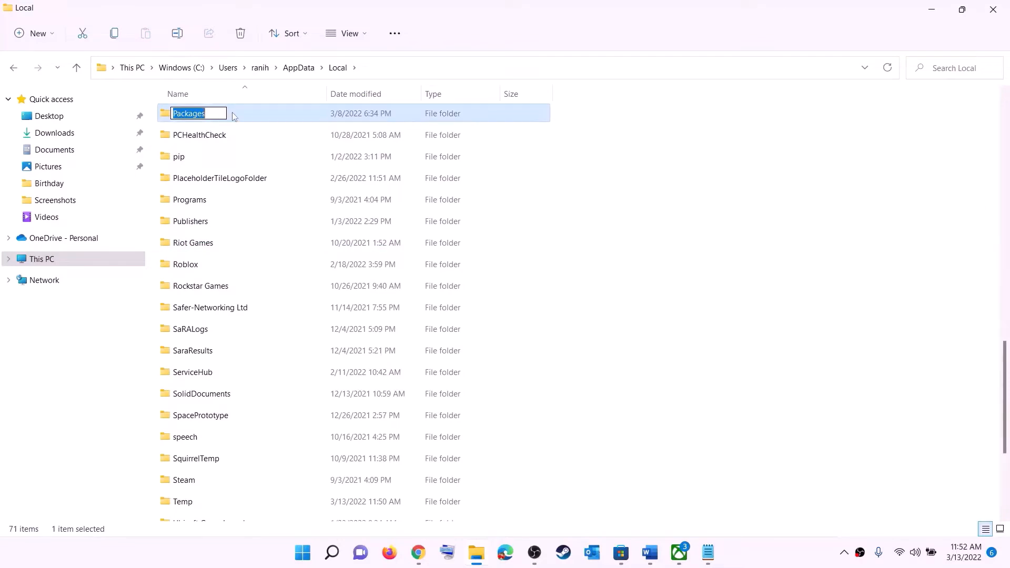
{"action": "left_click", "coordinate": [233, 113]}
{"action": "double_click", "coordinate": [234, 113]}
- Find the Microsoft.WindowsStore_8wekyb3d8bbwe folder inside Packages and open it
{"action": "scroll", "coordinate": [293, 307], "scroll_direction": "down", "scroll_amount": 1}
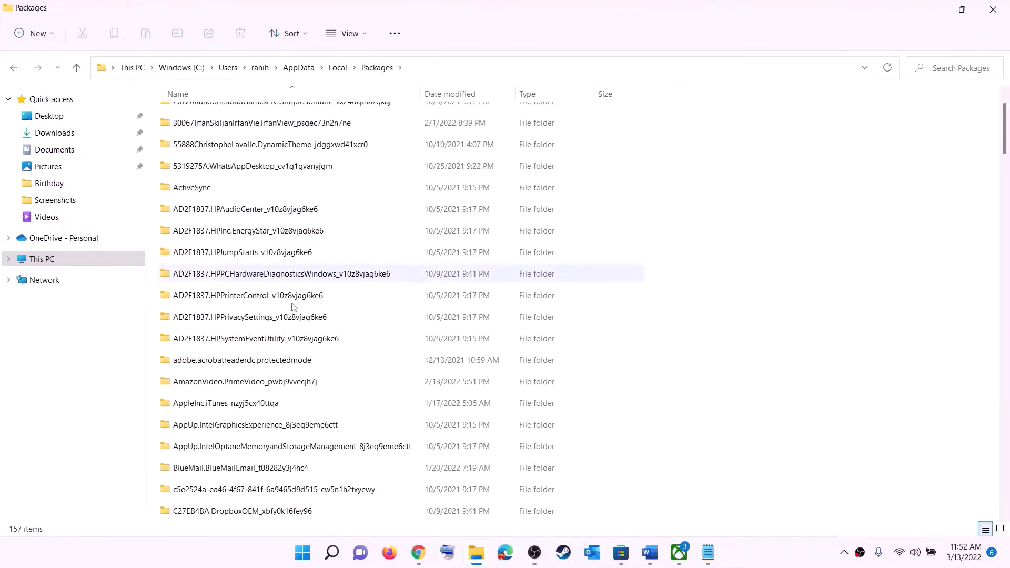
{"action": "scroll", "coordinate": [293, 307], "scroll_direction": "down", "scroll_amount": 15}
{"action": "scroll", "coordinate": [298, 342], "scroll_direction": "down", "scroll_amount": 15}
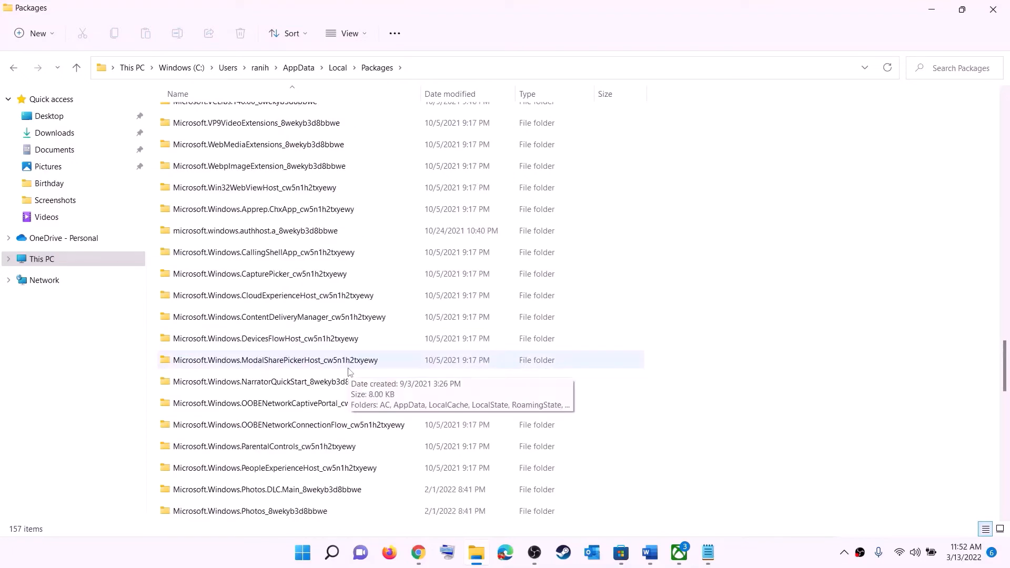
{"action": "scroll", "coordinate": [350, 371], "scroll_direction": "down", "scroll_amount": 6}
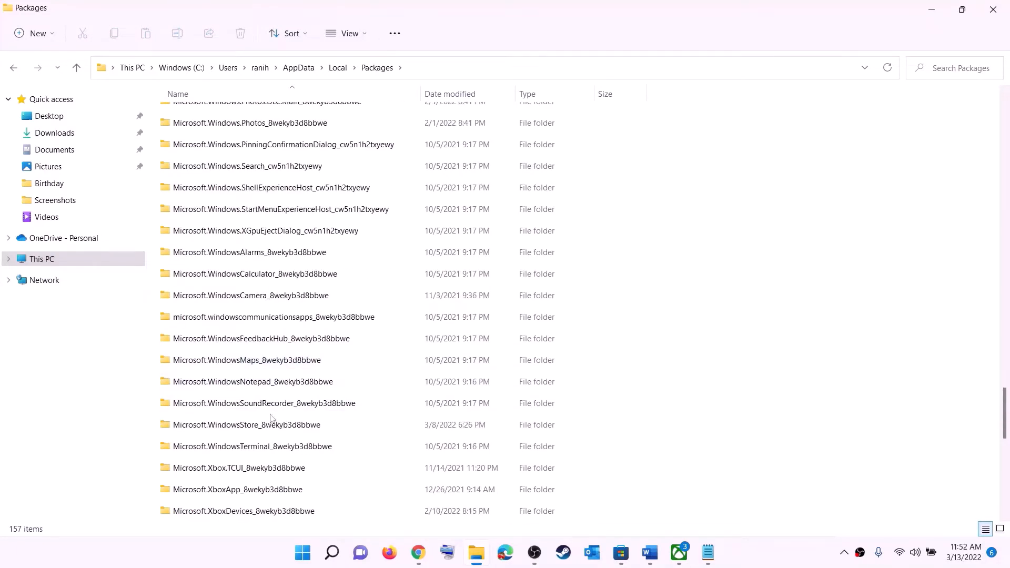
{"action": "left_click", "coordinate": [228, 426]}
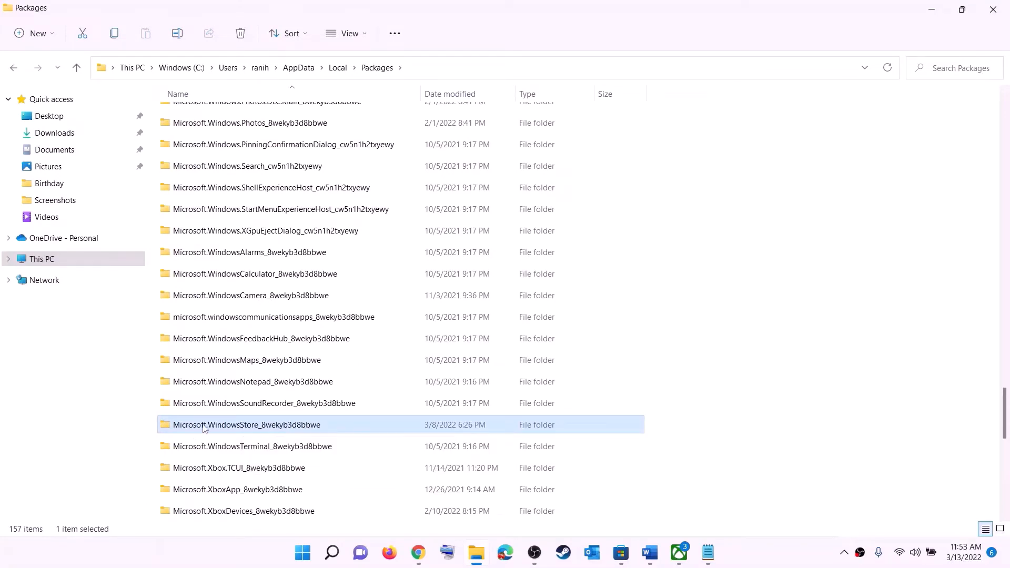
{"action": "left_click", "coordinate": [282, 431]}
{"action": "left_click", "coordinate": [368, 425]}
{"action": "left_click", "coordinate": [283, 422]}
{"action": "double_click", "coordinate": [356, 427]}
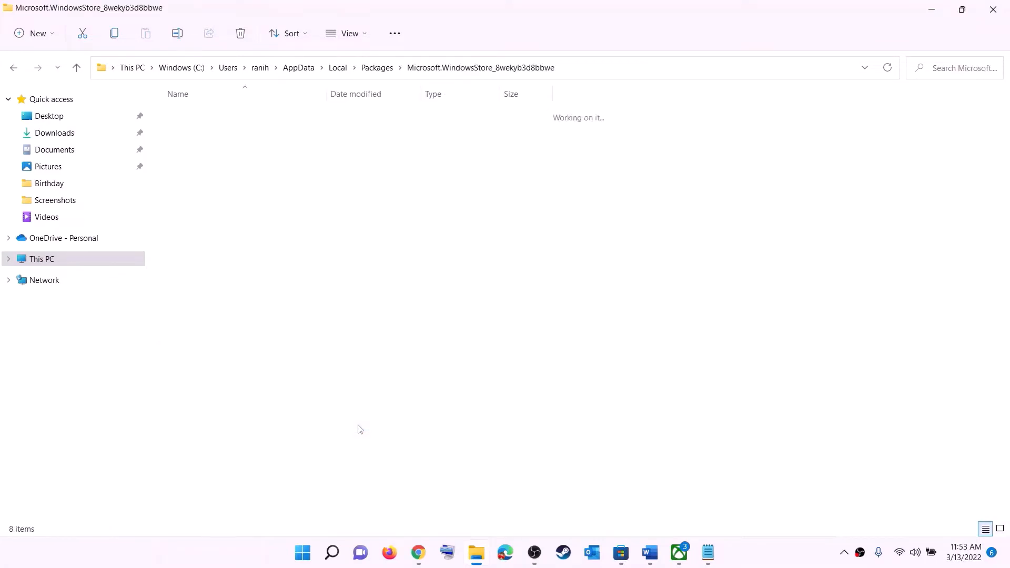
- Delete the LocalCache folder from the Microsoft.WindowsStore_8wekyb3d8bbwe folder
{"action": "left_click", "coordinate": [204, 163]}
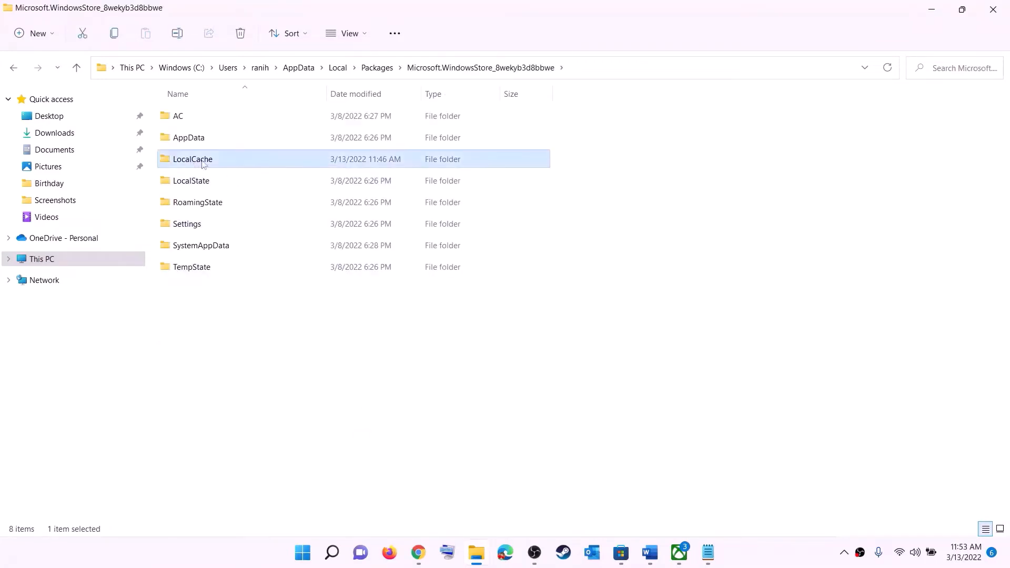
{"action": "right_click", "coordinate": [209, 164]}
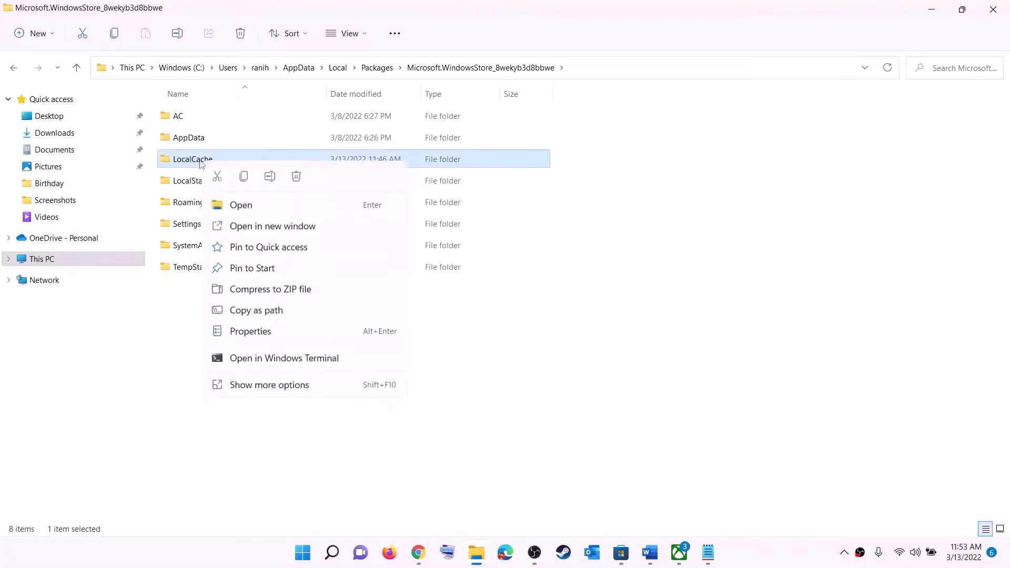
{"action": "left_click", "coordinate": [296, 177]}
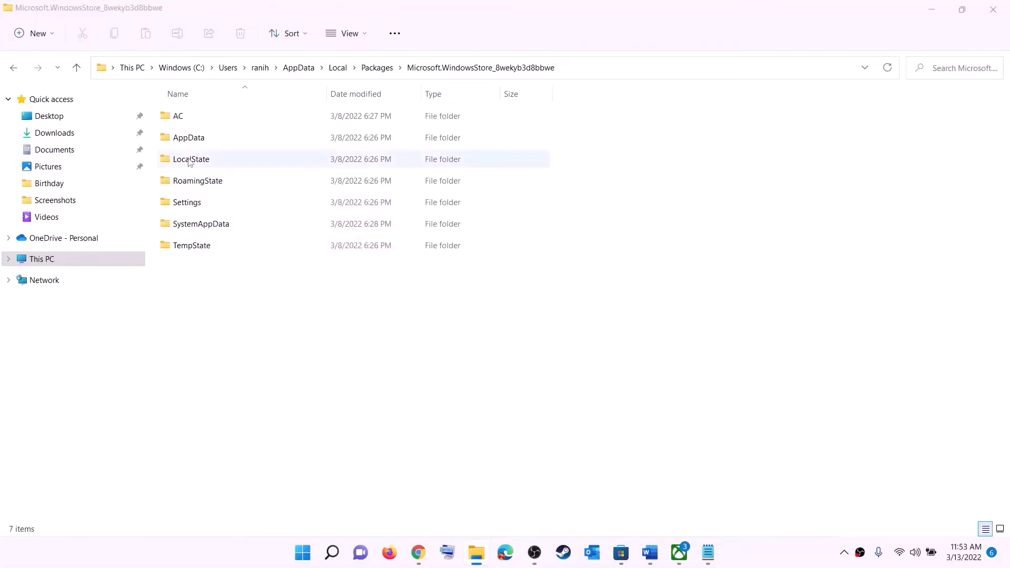
- Show the computer's power options, dismiss them, and return to Step 4 of the Word document
{"action": "left_click", "coordinate": [304, 552]}
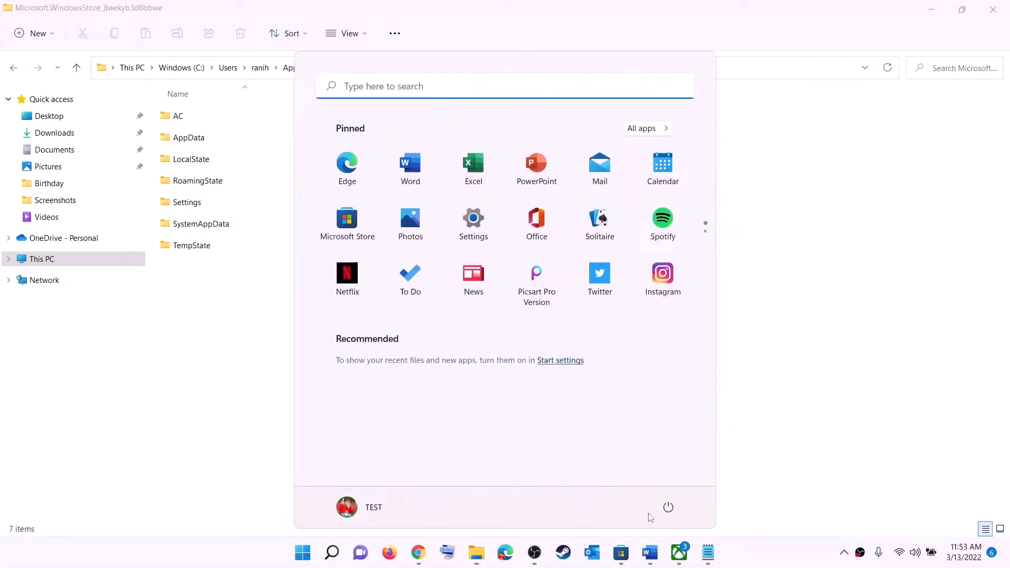
{"action": "left_click", "coordinate": [667, 506]}
{"action": "key", "text": "Escape"}
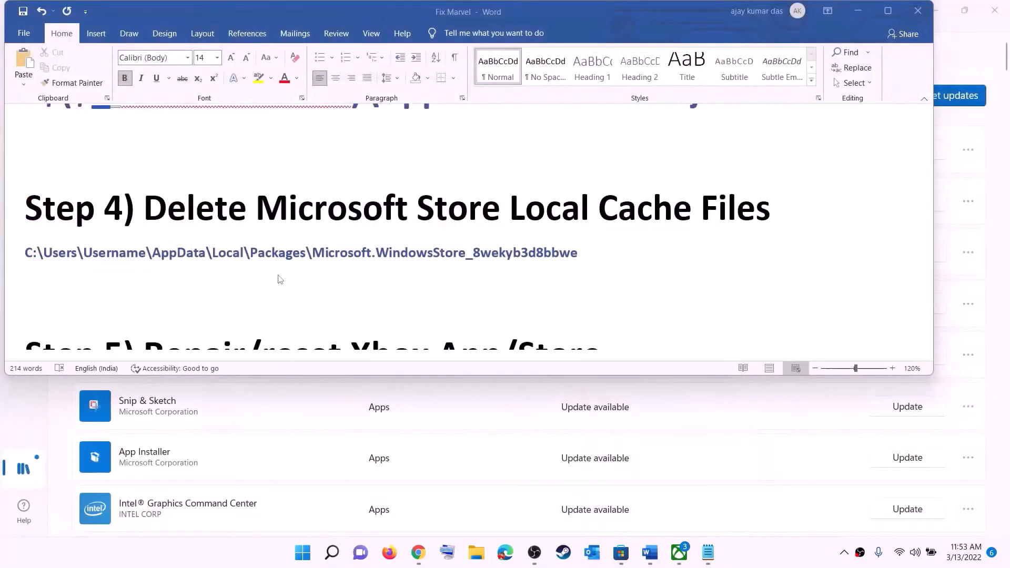
- Highlight the Step 5 heading in the Word document, then find the Xbox app in Windows search and open its app settings
{"action": "scroll", "coordinate": [307, 295], "scroll_direction": "down", "scroll_amount": 3}
{"action": "scroll", "coordinate": [306, 293], "scroll_direction": "up", "scroll_amount": 2}
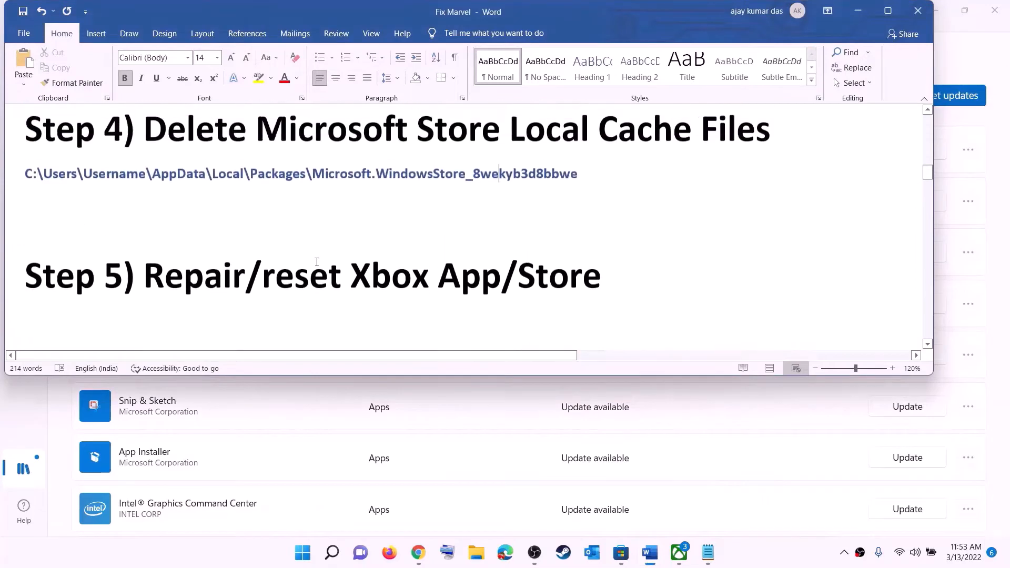
{"action": "left_click_drag", "start_coordinate": [243, 289], "coordinate": [623, 286]}
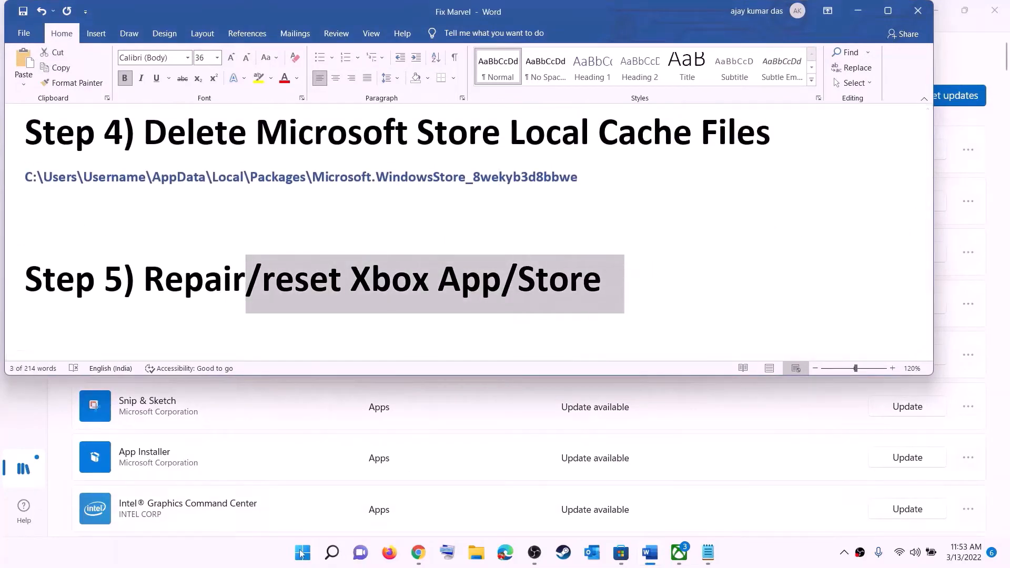
{"action": "left_click", "coordinate": [302, 552]}
{"action": "type", "text": "x"}
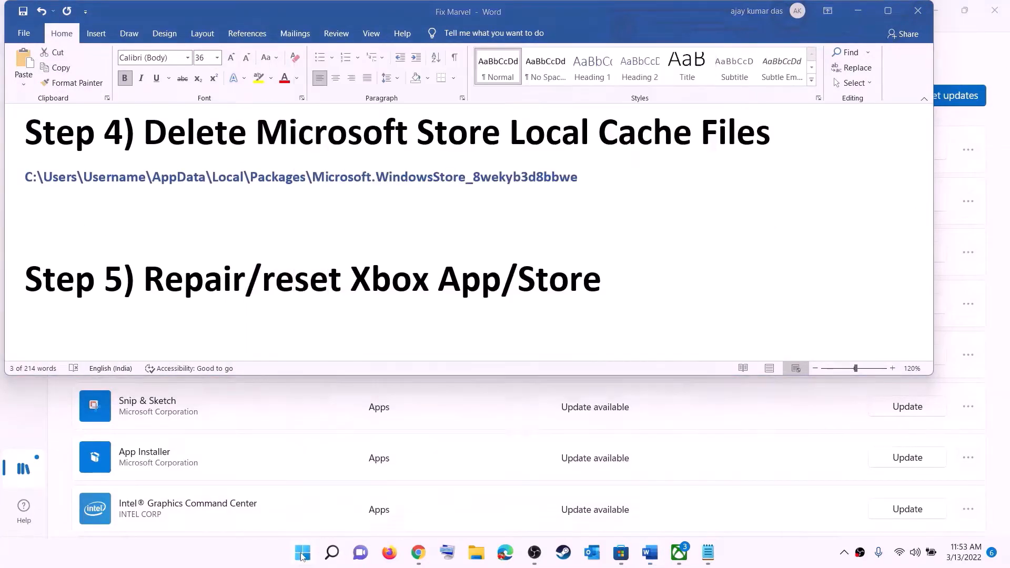
{"action": "type", "text": "box"}
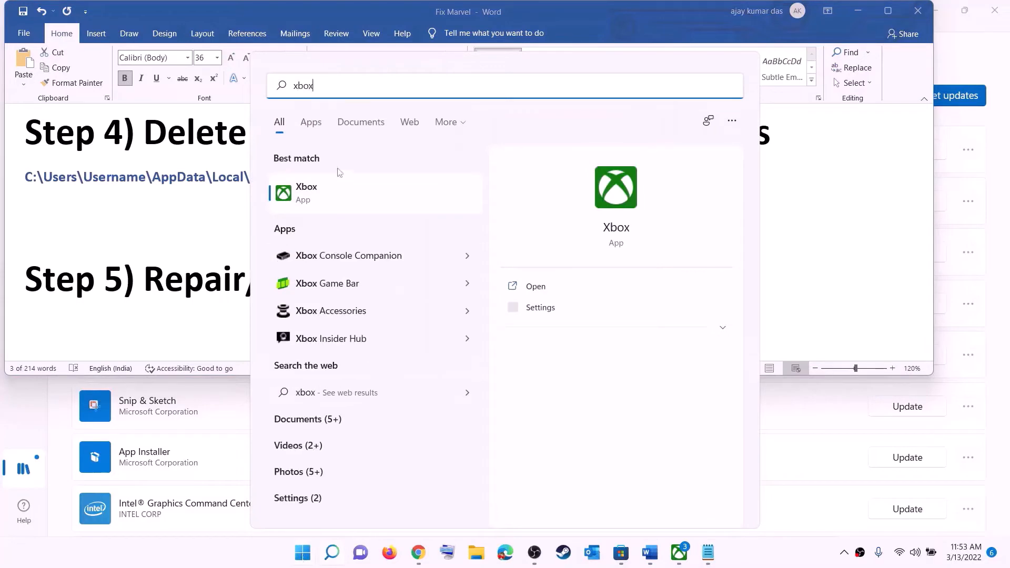
{"action": "right_click", "coordinate": [325, 194]}
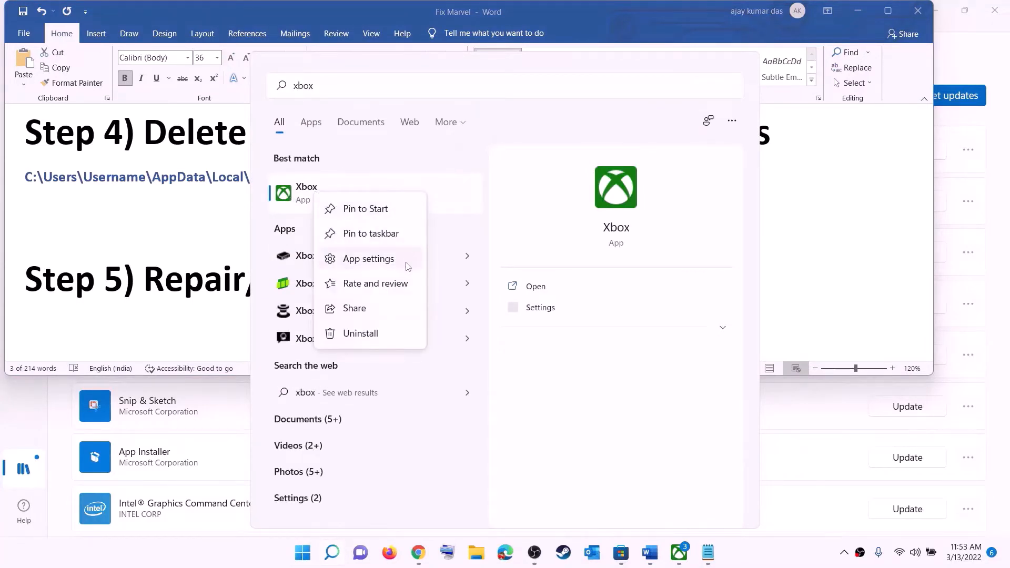
{"action": "left_click", "coordinate": [370, 262]}
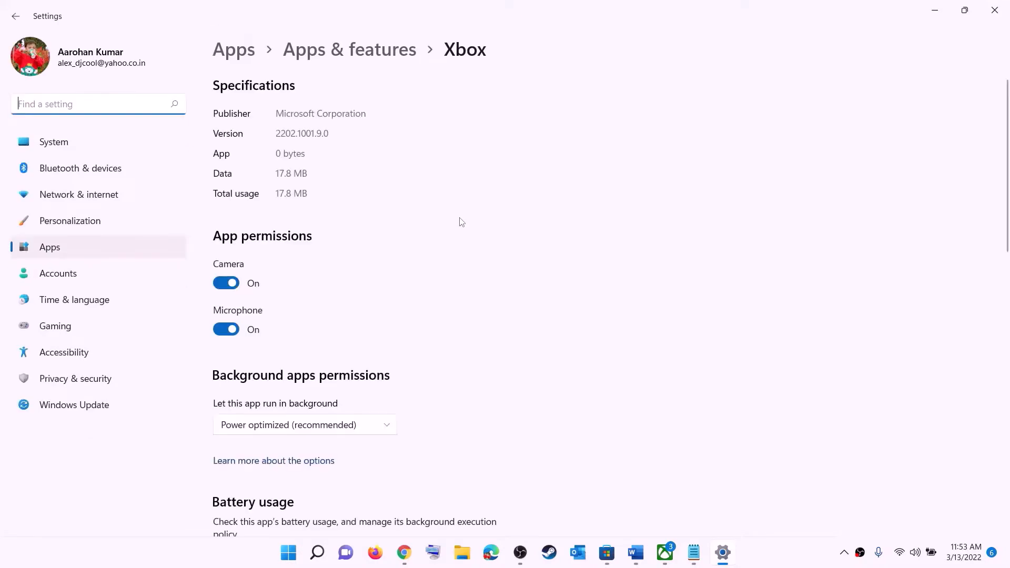
- Repair the Xbox app, then reset it and confirm deleting its app data
{"action": "scroll", "coordinate": [429, 281], "scroll_direction": "down", "scroll_amount": 10}
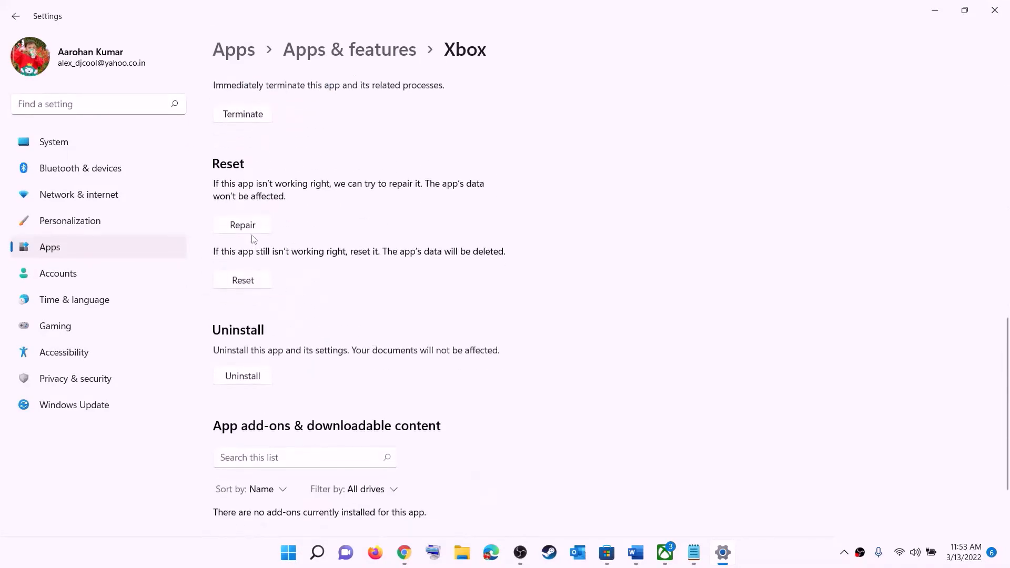
{"action": "left_click", "coordinate": [242, 225]}
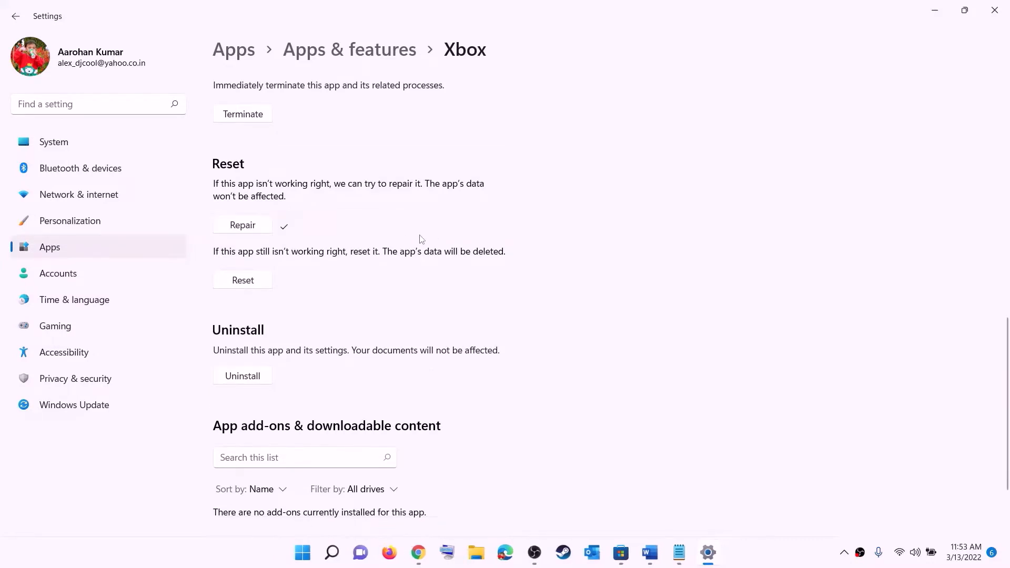
{"action": "left_click", "coordinate": [240, 284]}
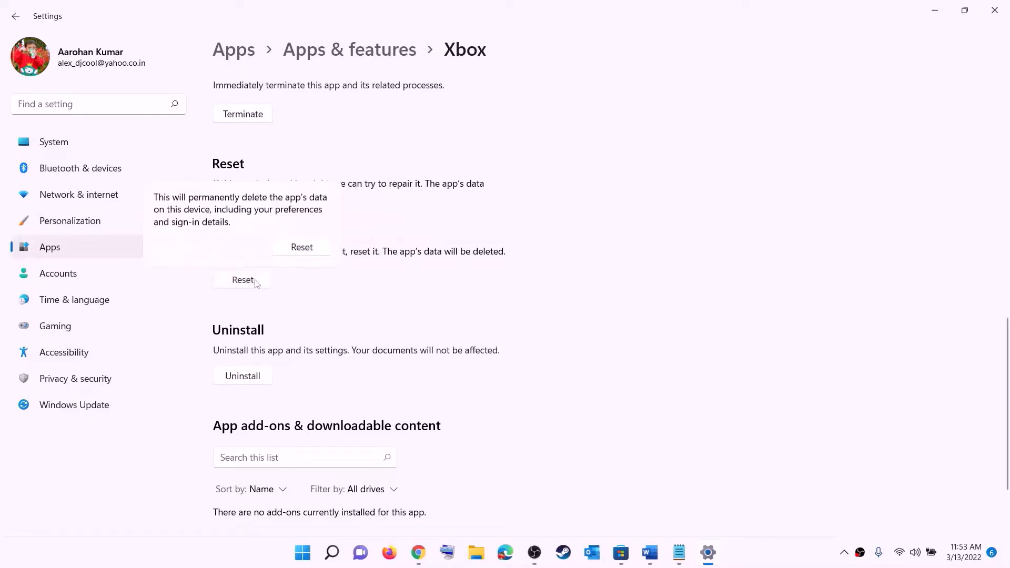
{"action": "left_click", "coordinate": [302, 247]}
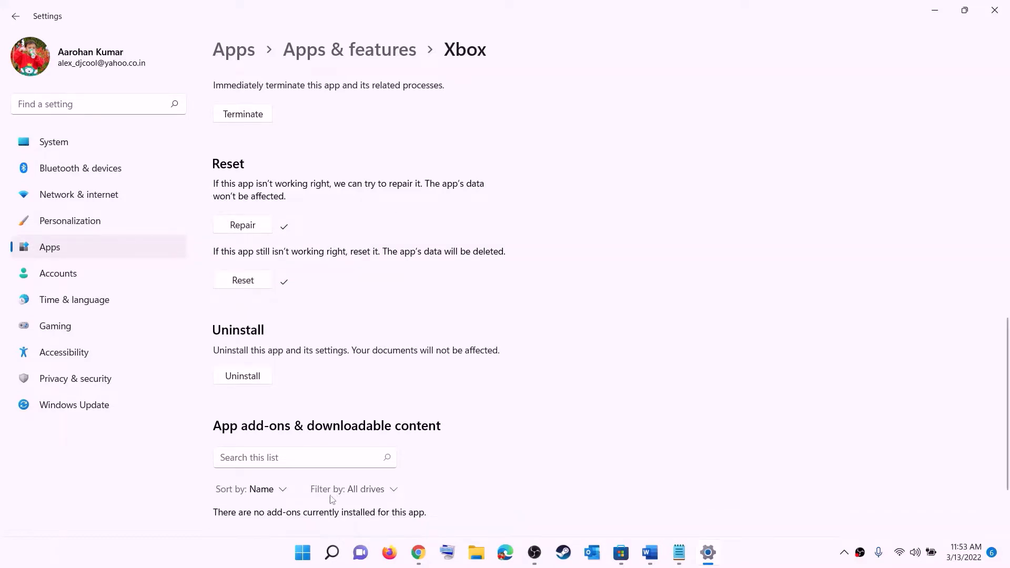
- Find Microsoft Store through Windows search and open its app settings
{"action": "left_click", "coordinate": [302, 556]}
{"action": "type", "text": "store"}
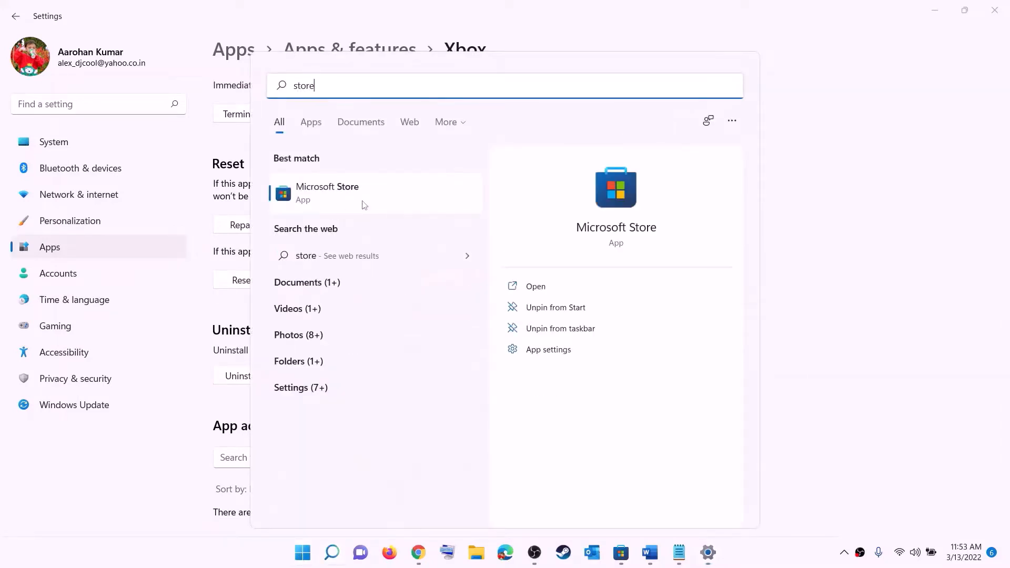
{"action": "right_click", "coordinate": [327, 204]}
{"action": "left_click", "coordinate": [381, 267]}
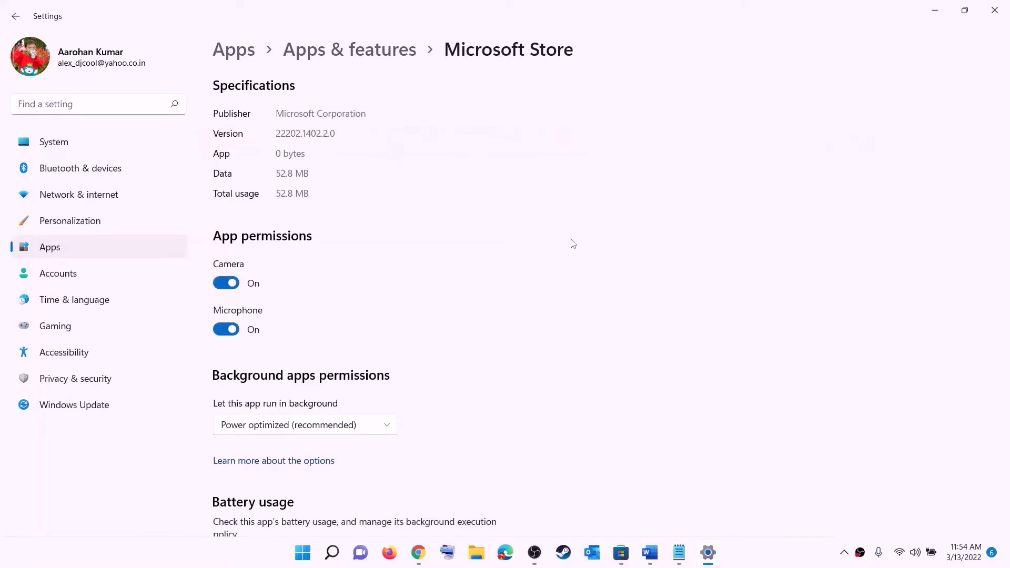
- Repair the Microsoft Store app, then reset it and confirm deleting its app data
{"action": "scroll", "coordinate": [316, 388], "scroll_direction": "down", "scroll_amount": 10}
{"action": "left_click", "coordinate": [256, 383]}
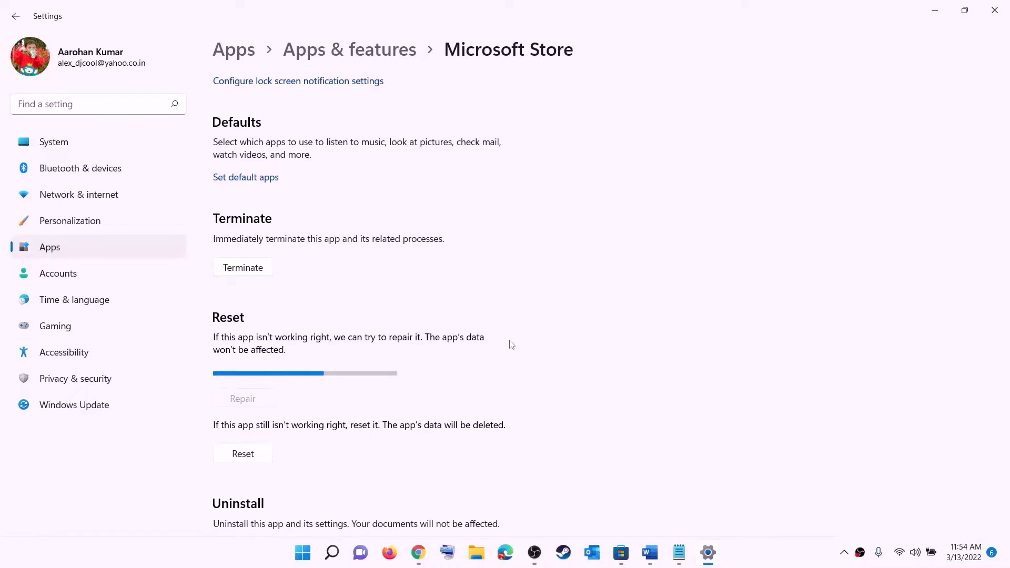
{"action": "left_click", "coordinate": [244, 454]}
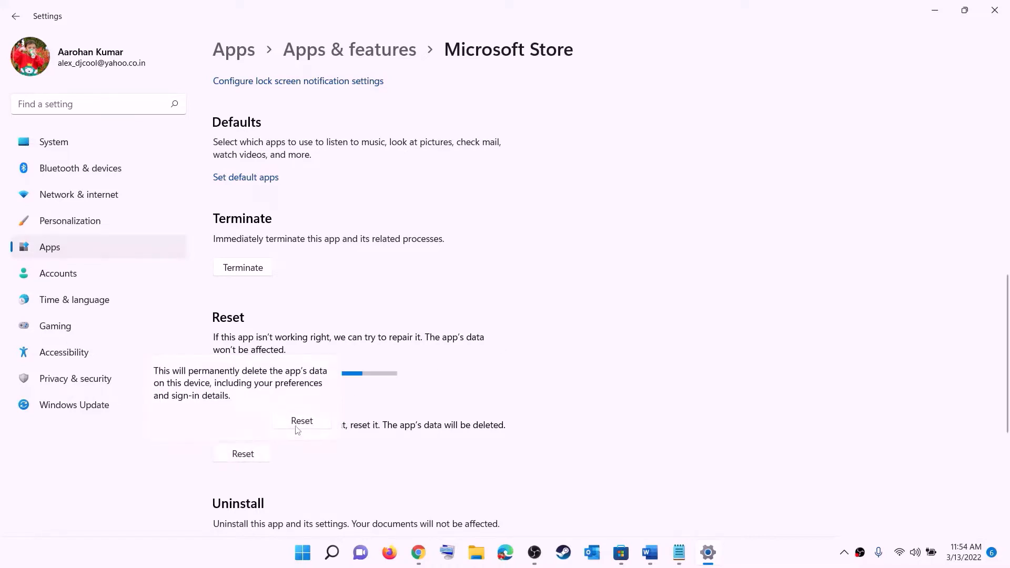
{"action": "left_click", "coordinate": [299, 421]}
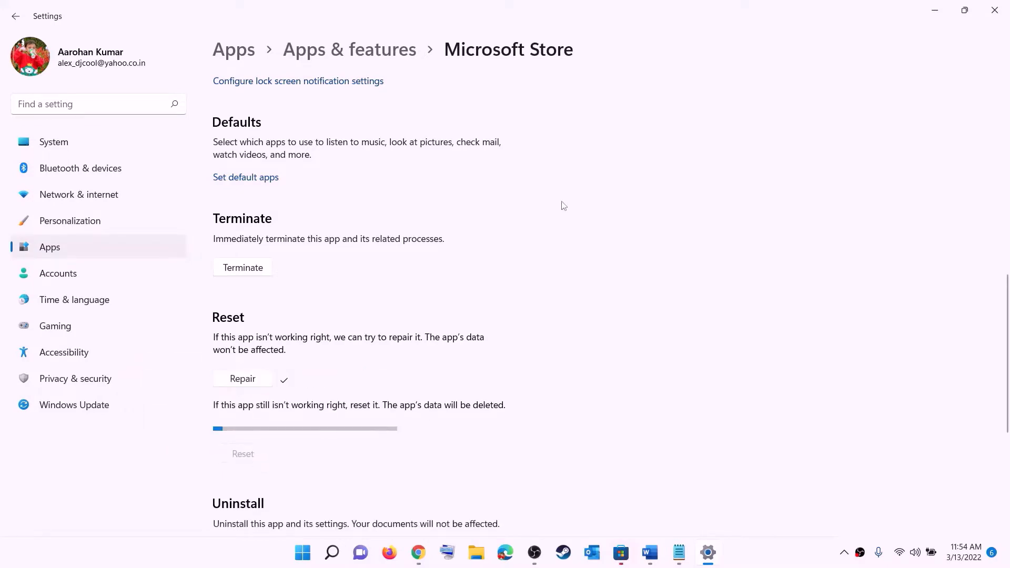
- Return to the Word document and highlight "from store library" in the Step 6 heading
{"action": "left_click", "coordinate": [650, 552]}
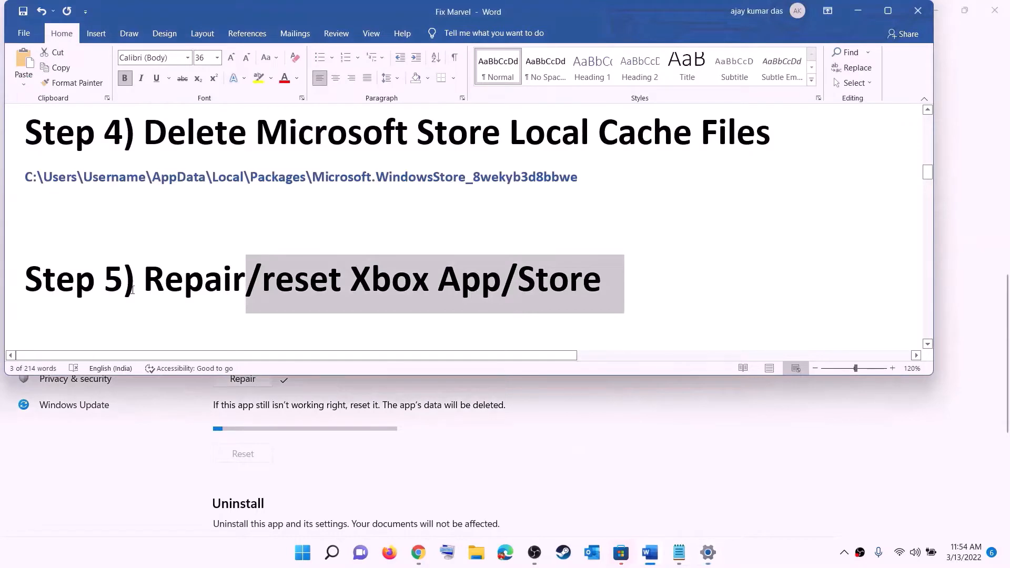
{"action": "scroll", "coordinate": [132, 289], "scroll_direction": "down", "scroll_amount": 3}
{"action": "left_click_drag", "start_coordinate": [145, 287], "coordinate": [803, 273]}
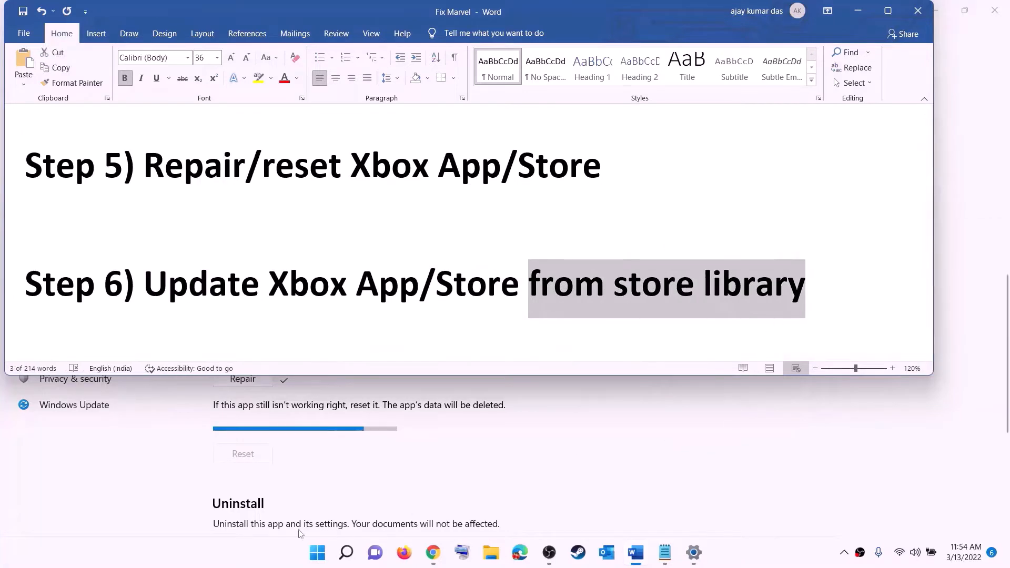
- Launch Microsoft Store, maximize its window and open the Library of updates and downloads
{"action": "left_click", "coordinate": [318, 553]}
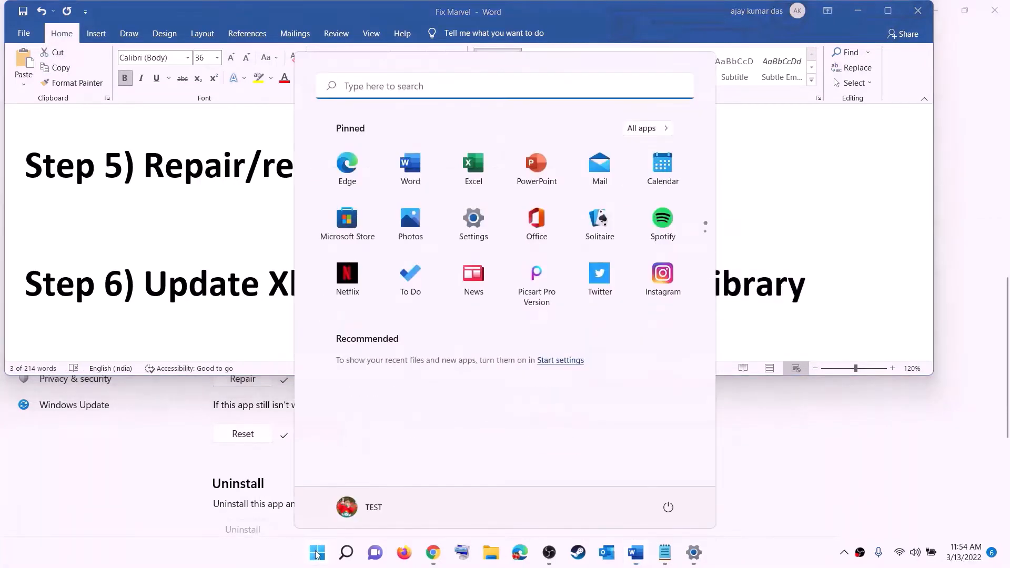
{"action": "type", "text": "store"}
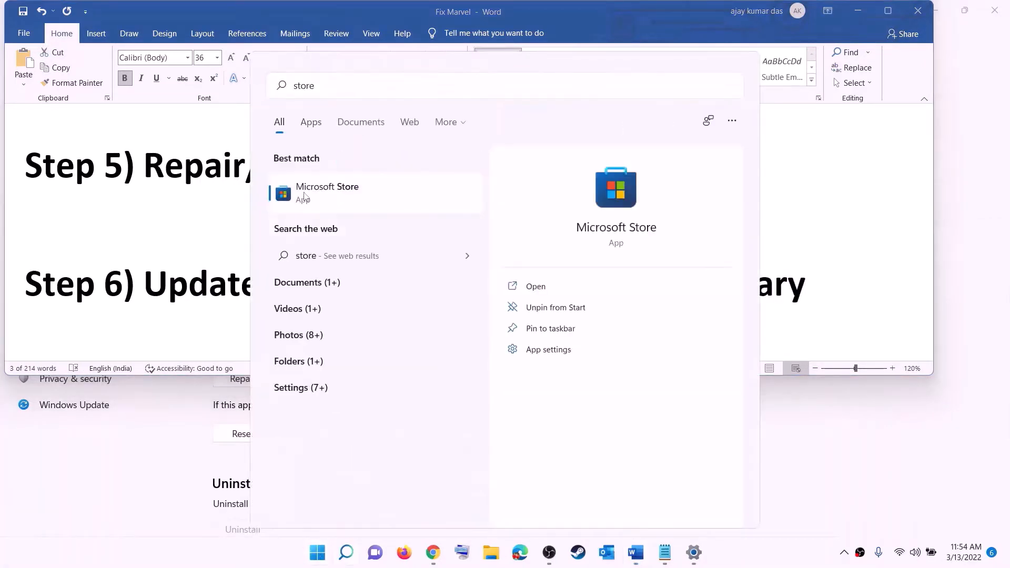
{"action": "key", "text": "Return"}
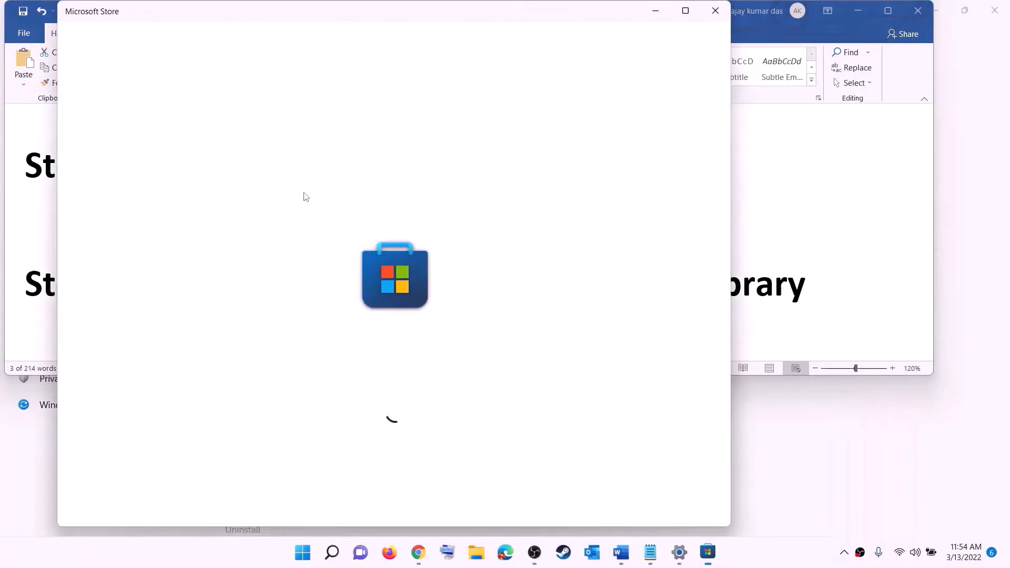
{"action": "left_click", "coordinate": [686, 11]}
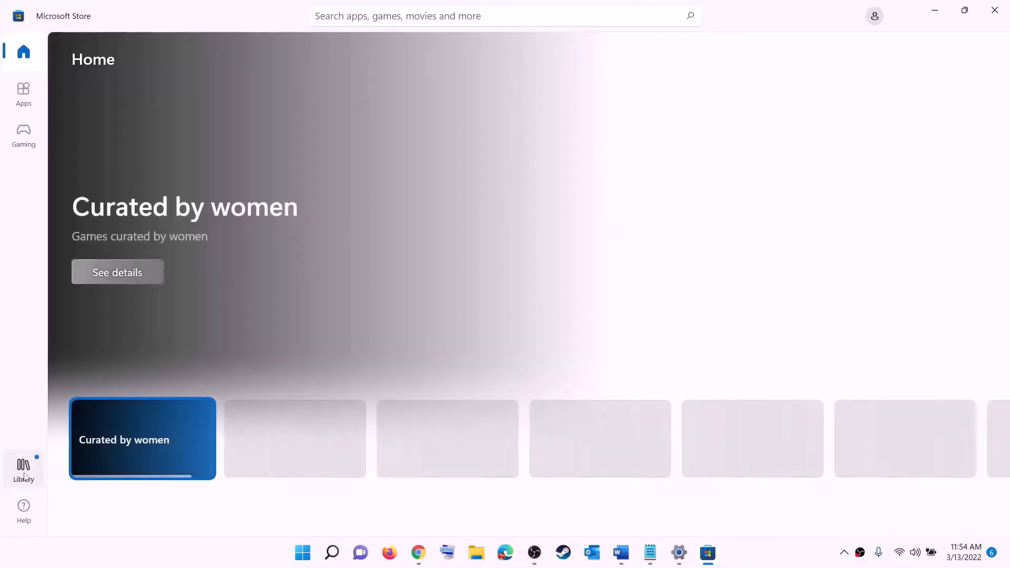
{"action": "left_click", "coordinate": [26, 478]}
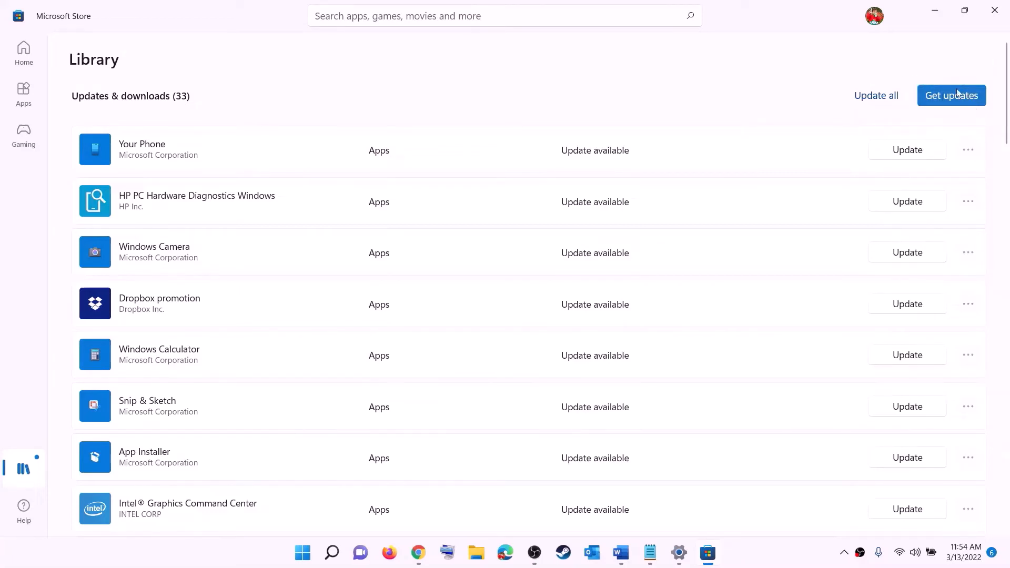
- Minimize Microsoft Store and highlight "Xbox identity provider and" in the Step 7 heading of the Word document
{"action": "left_click", "coordinate": [935, 10]}
{"action": "scroll", "coordinate": [200, 306], "scroll_direction": "down", "scroll_amount": 3}
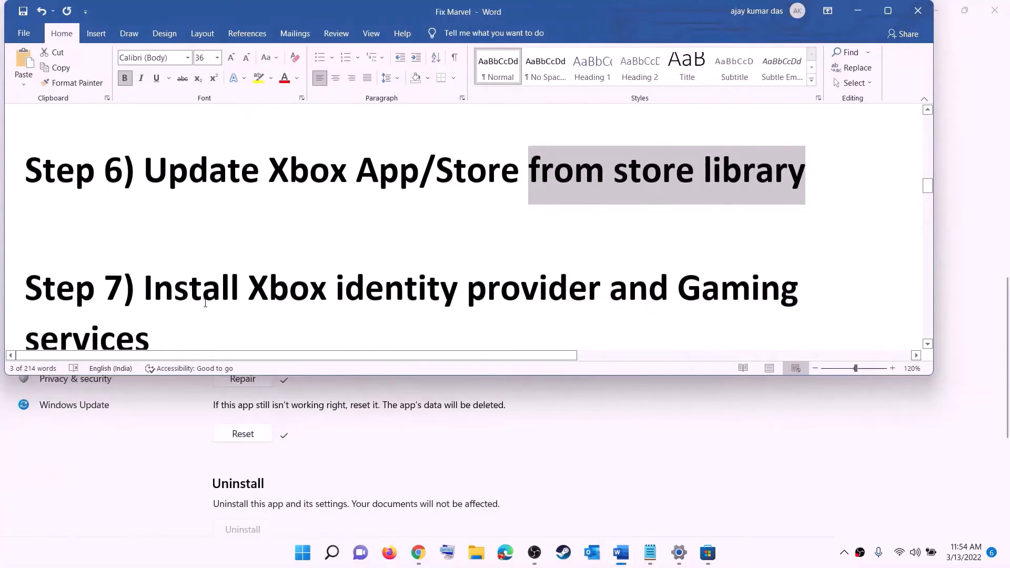
{"action": "left_click_drag", "start_coordinate": [249, 251], "coordinate": [677, 250]}
- Copy the Xbox Identity Provider web link under Step 7 of the Word document
{"action": "scroll", "coordinate": [195, 281], "scroll_direction": "down", "scroll_amount": 3}
{"action": "scroll", "coordinate": [195, 281], "scroll_direction": "down", "scroll_amount": 2}
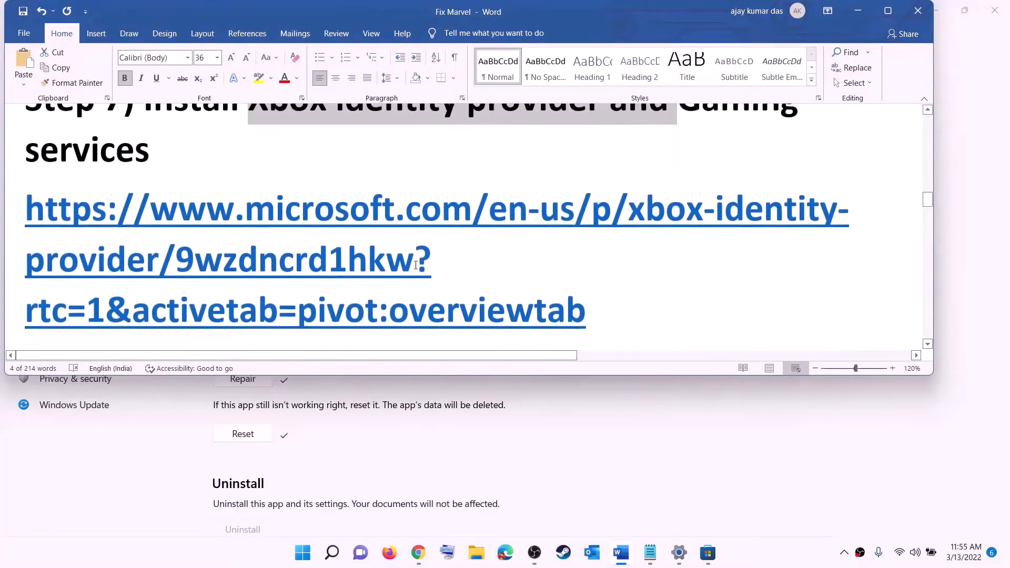
{"action": "triple_click", "coordinate": [172, 213]}
{"action": "right_click", "coordinate": [172, 213]}
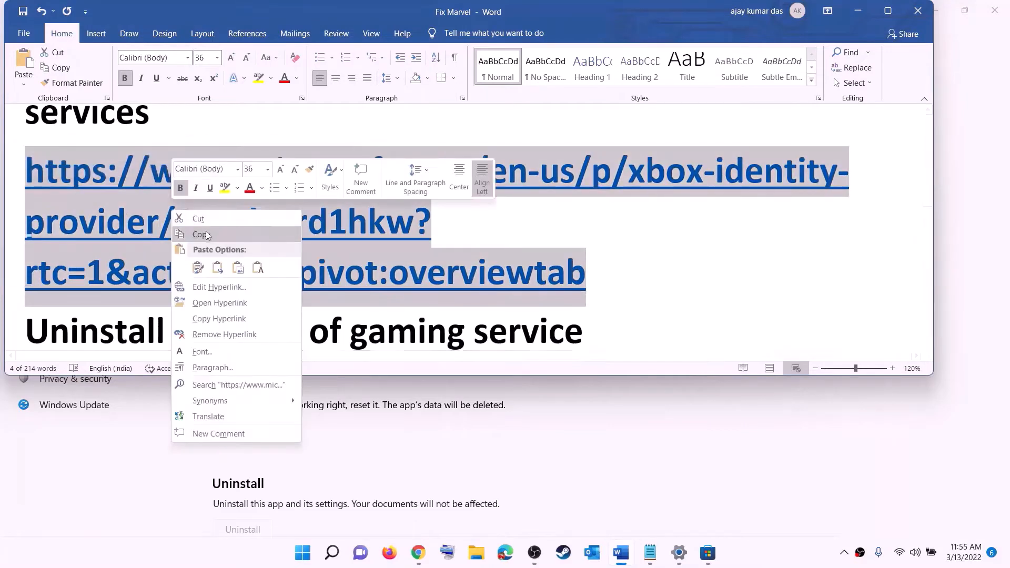
{"action": "left_click", "coordinate": [208, 234]}
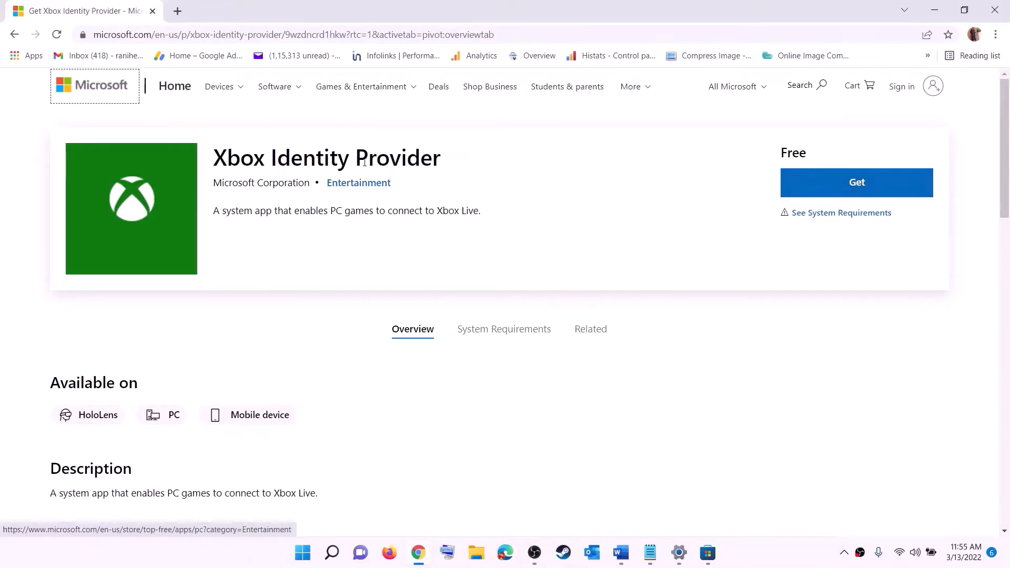
- Get Xbox Identity Provider from its Microsoft web page, allow Microsoft Store to open, and check the app's name there
{"action": "left_click", "coordinate": [803, 180]}
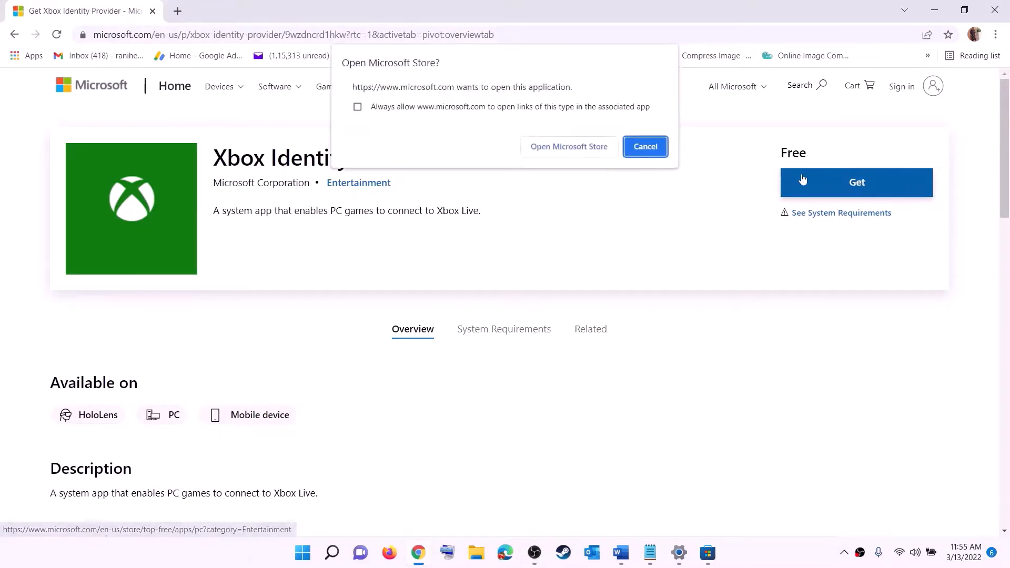
{"action": "left_click", "coordinate": [561, 150]}
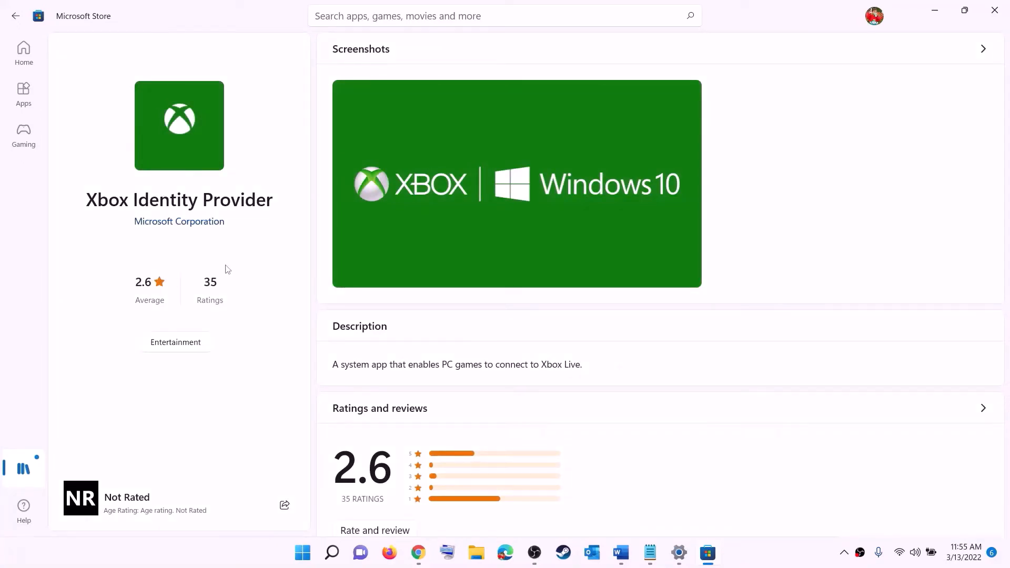
{"action": "left_click_drag", "start_coordinate": [92, 201], "coordinate": [273, 195]}
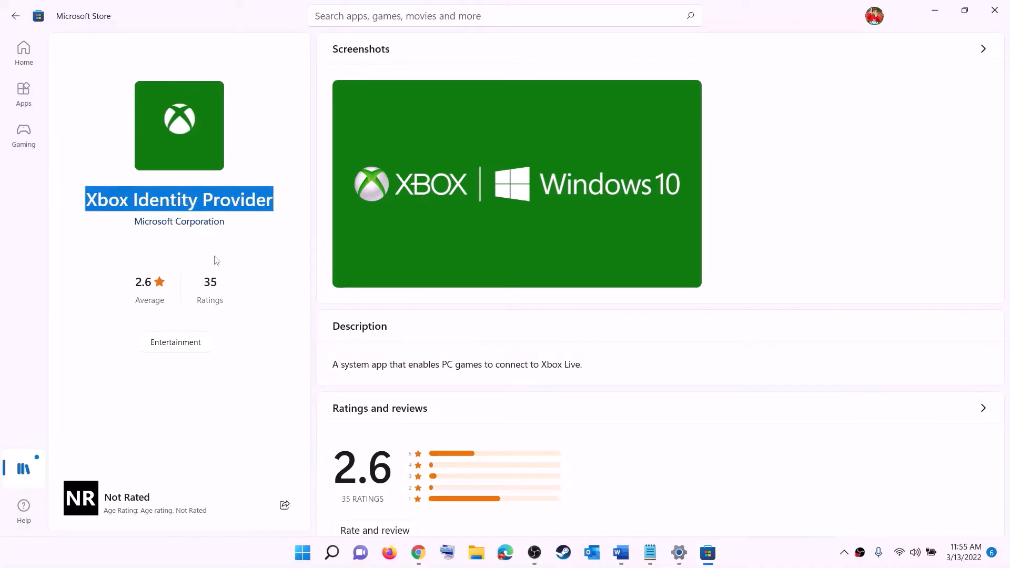
{"action": "left_click", "coordinate": [180, 256]}
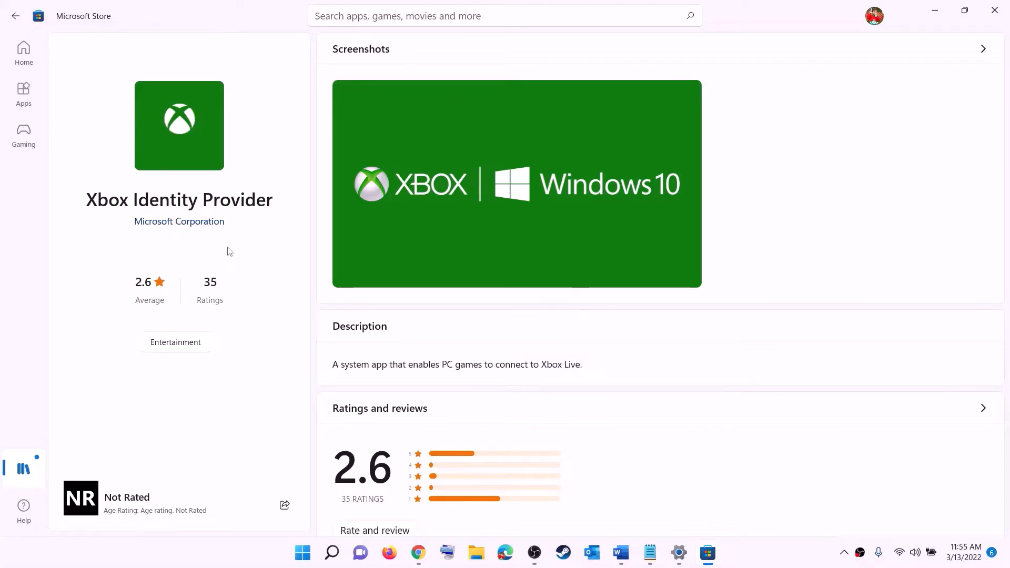
- Return to the Word document and copy the command "get-appxpackage Microsoft.GamingServices | remove-AppxPackage -allusers"
{"action": "key", "text": "alt+Tab"}
{"action": "left_click", "coordinate": [619, 552]}
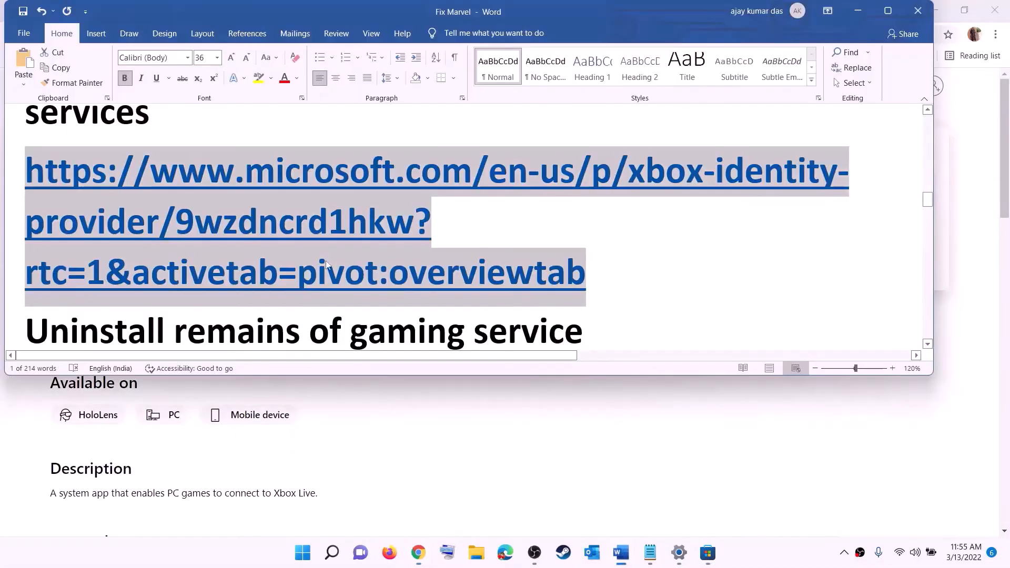
{"action": "scroll", "coordinate": [364, 245], "scroll_direction": "down", "scroll_amount": 5}
{"action": "left_click_drag", "start_coordinate": [375, 253], "coordinate": [25, 201]}
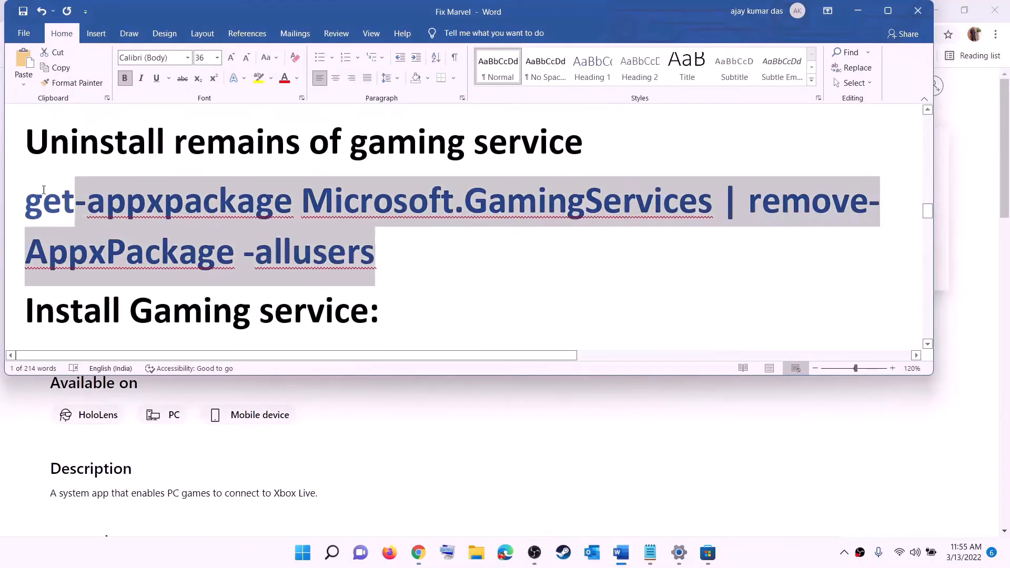
{"action": "right_click", "coordinate": [109, 221]}
{"action": "left_click", "coordinate": [150, 249]}
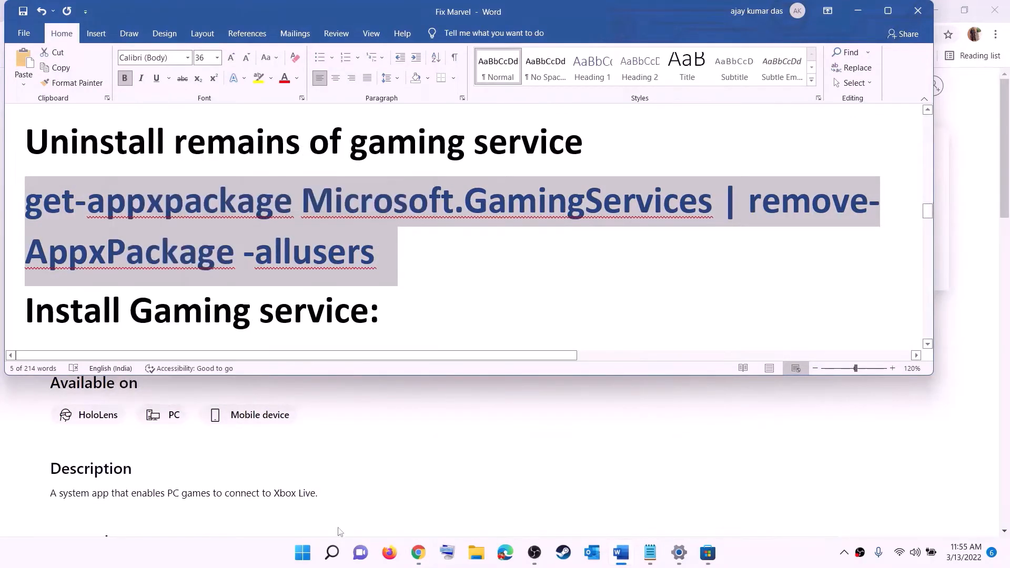
- Open Windows PowerShell as administrator, allow it to make changes, and run the copied Microsoft.GamingServices removal command
{"action": "left_click", "coordinate": [303, 553]}
{"action": "type", "text": "pow"}
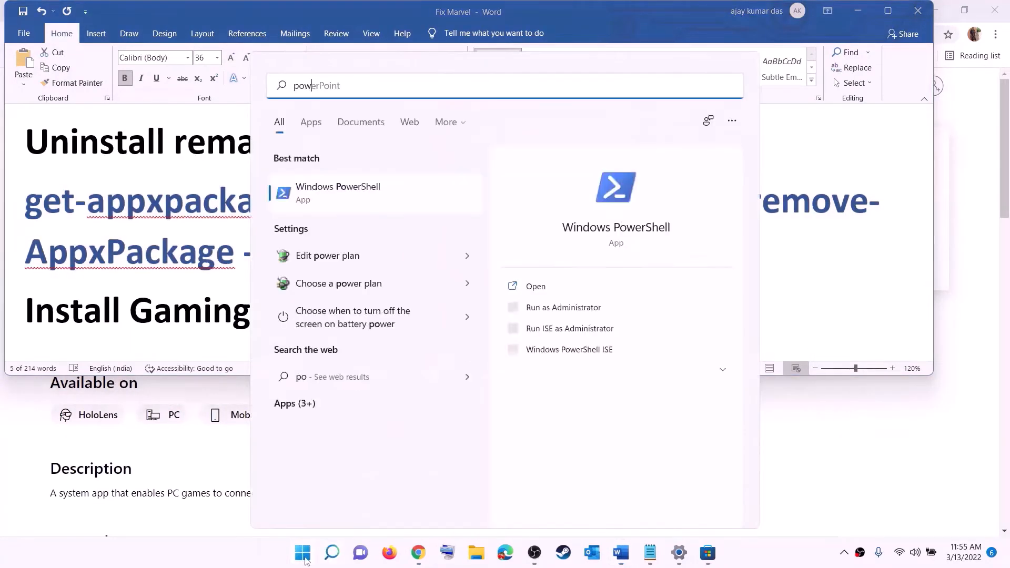
{"action": "type", "text": "ershell"}
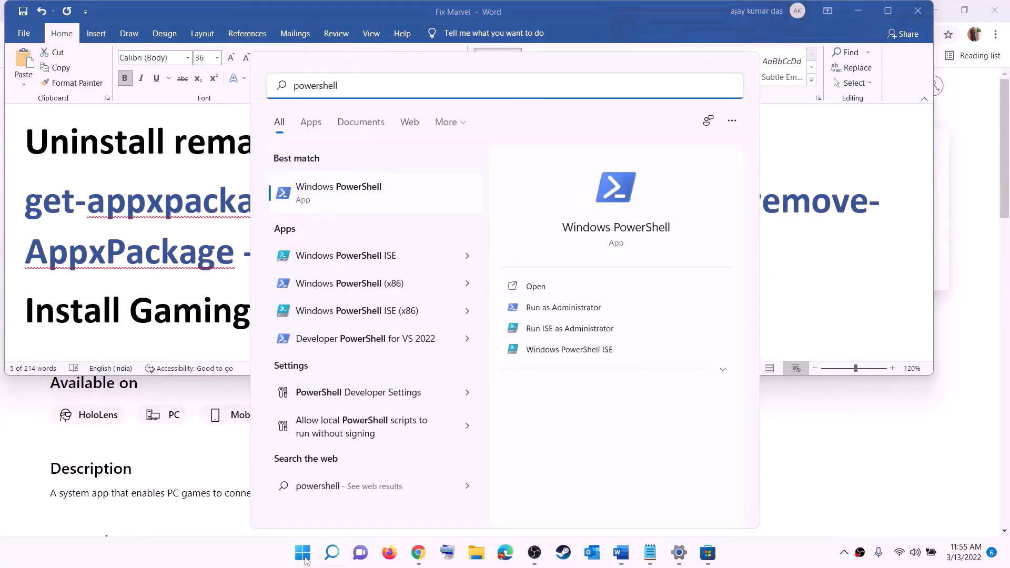
{"action": "right_click", "coordinate": [356, 206]}
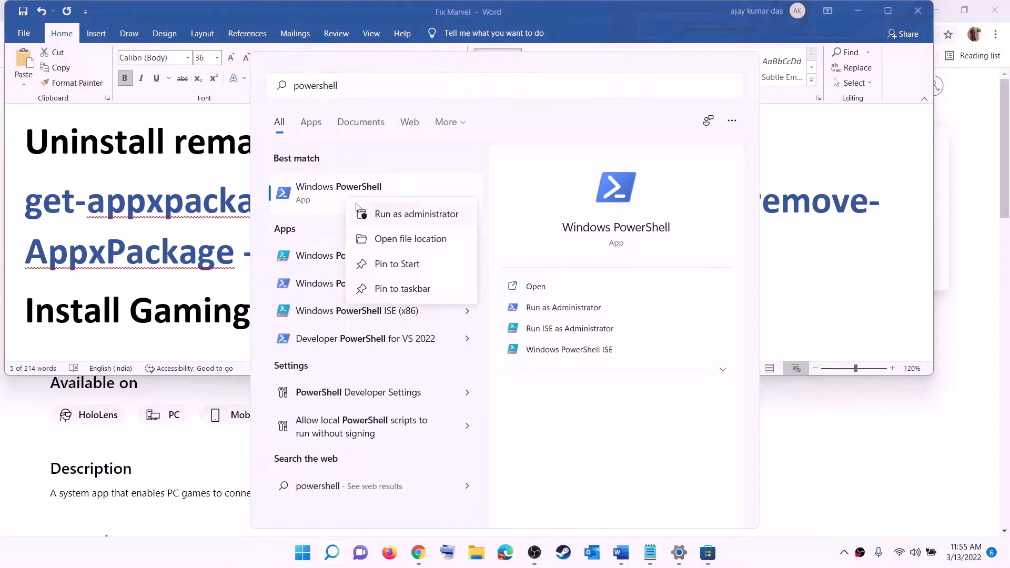
{"action": "left_click", "coordinate": [423, 216]}
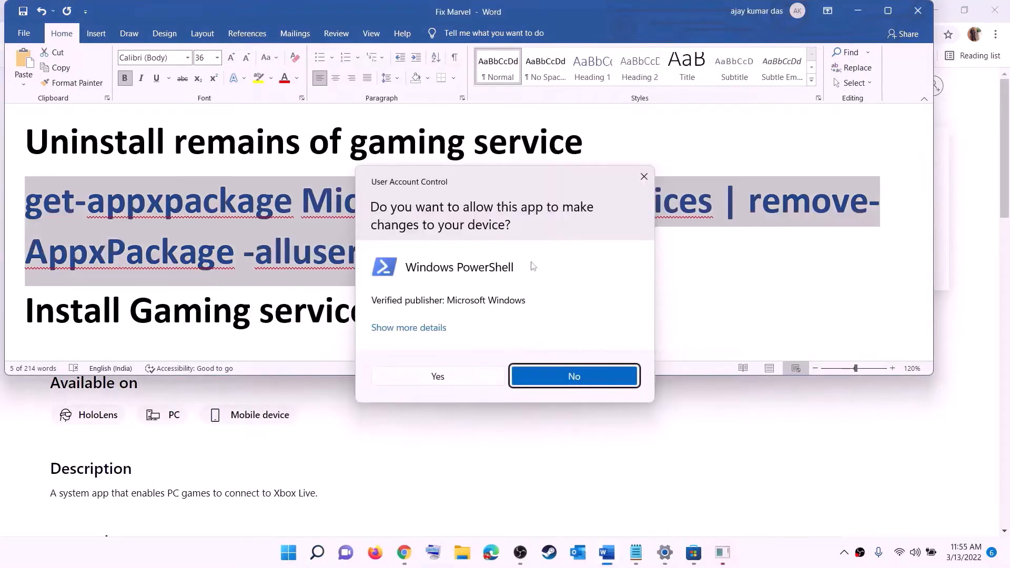
{"action": "left_click", "coordinate": [438, 376]}
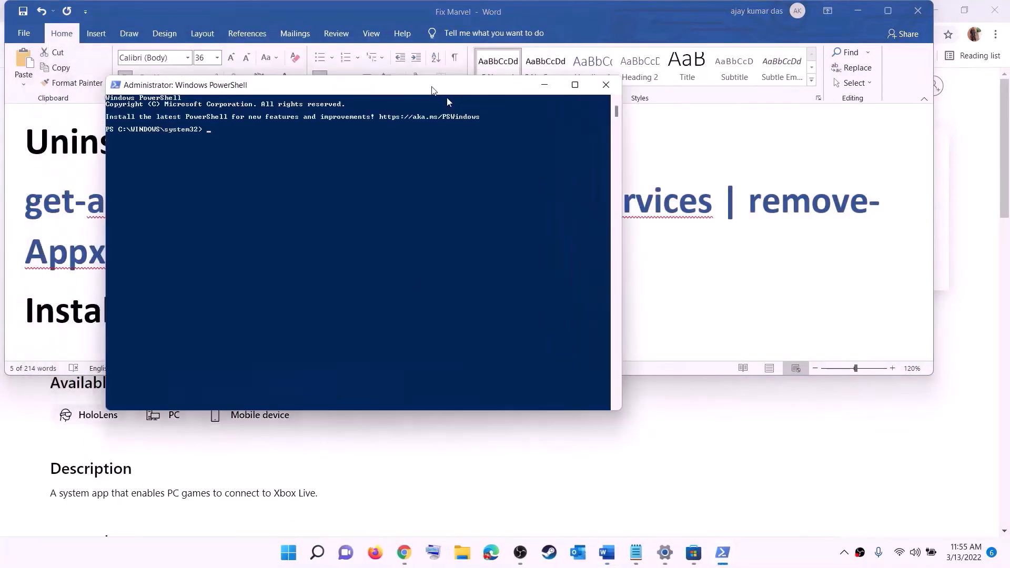
{"action": "left_click_drag", "start_coordinate": [431, 89], "coordinate": [469, 114]}
{"action": "key", "text": "ctrl+v"}
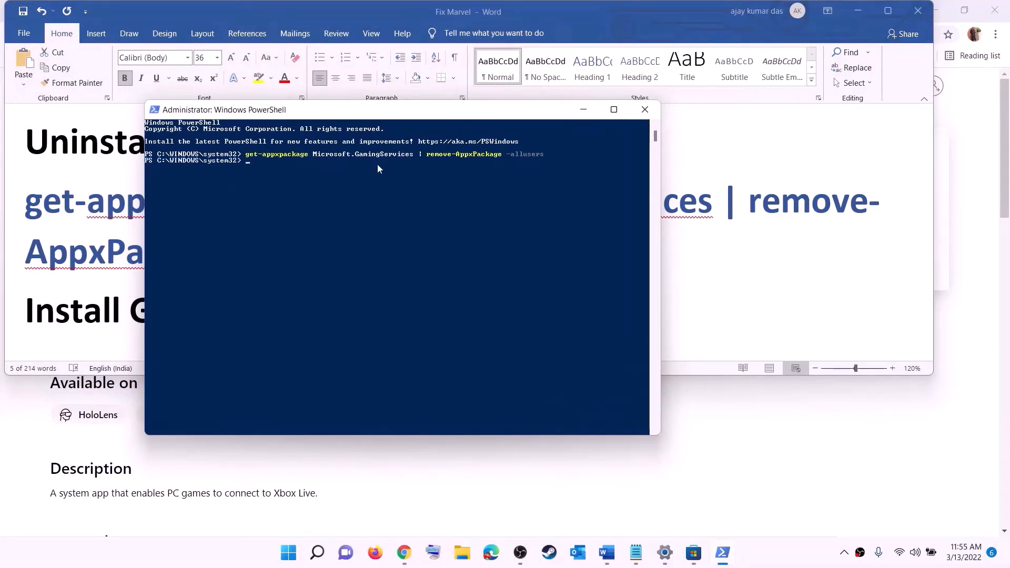
- Copy the command "start ms-windows-store://pdp/?productid=9MWPM2CQNLHN" under "Install Gaming service:" in the Word document
{"action": "key", "text": "alt+Tab"}
{"action": "scroll", "coordinate": [113, 250], "scroll_direction": "down", "scroll_amount": 3}
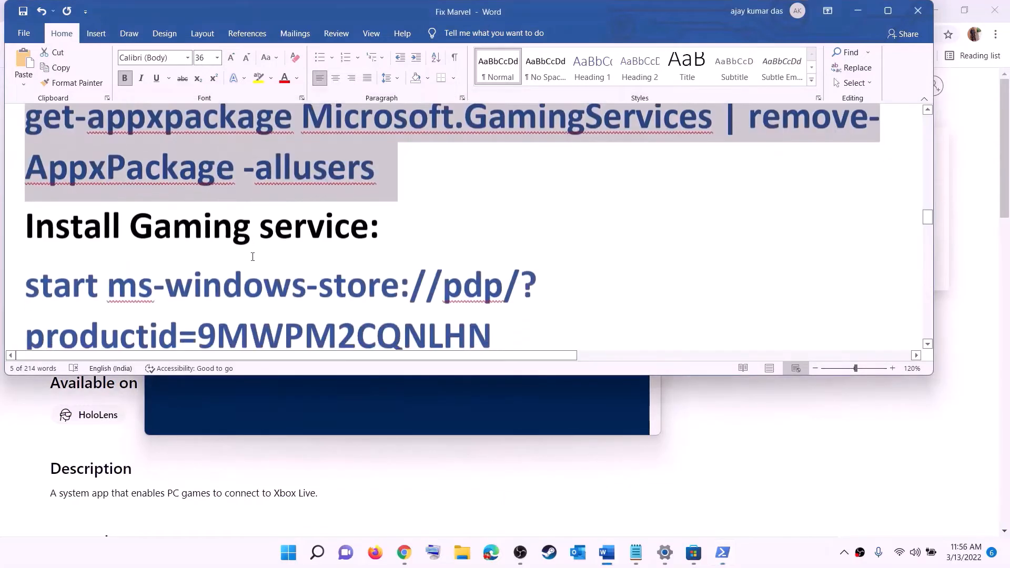
{"action": "triple_click", "coordinate": [110, 242]}
{"action": "right_click", "coordinate": [112, 239]}
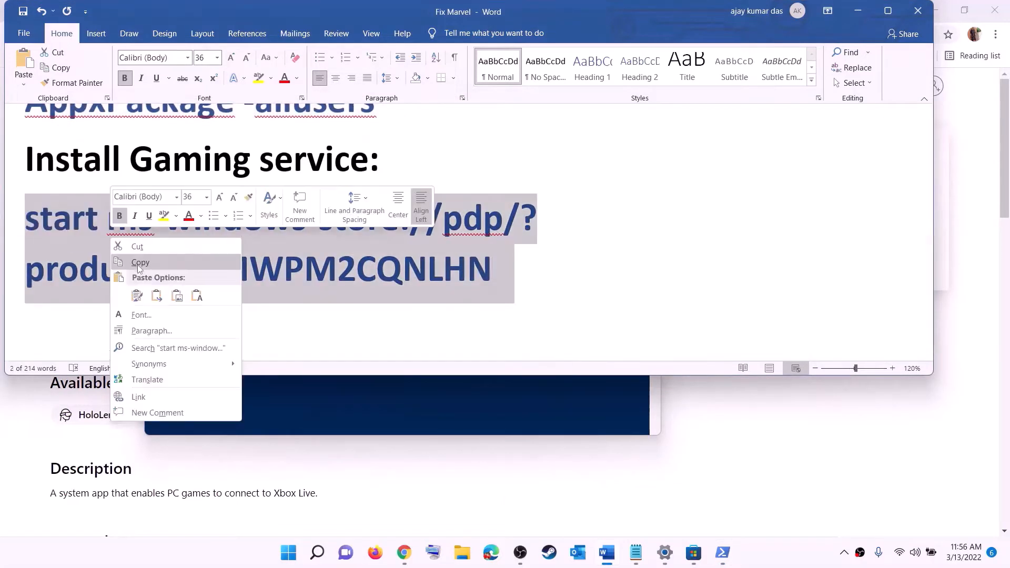
{"action": "left_click", "coordinate": [132, 261]}
- Run the copied store command in PowerShell and install Gaming Services from its Microsoft Store page
{"action": "key", "text": "alt+Tab"}
{"action": "right_click", "coordinate": [301, 226]}
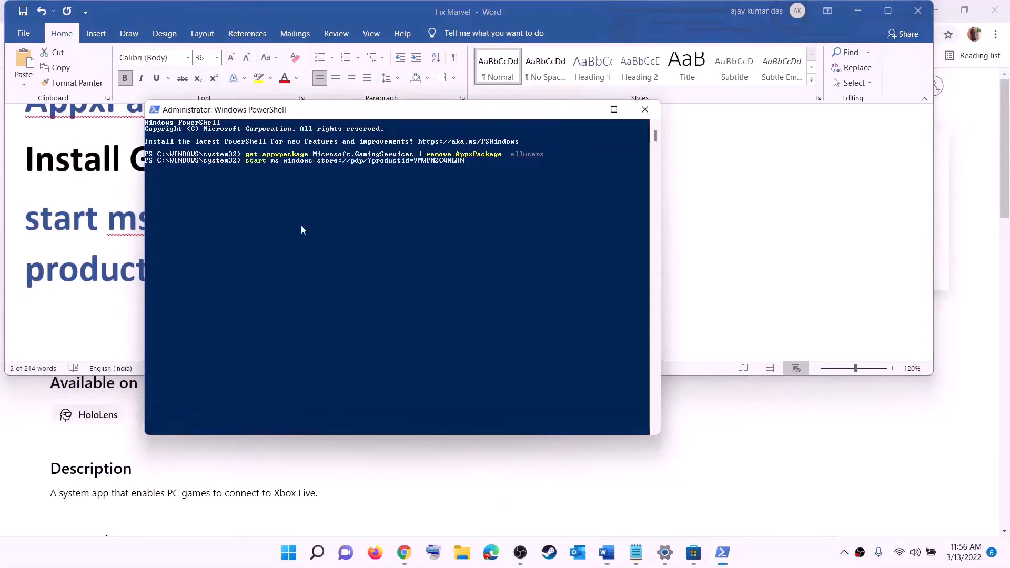
{"action": "key", "text": "Return"}
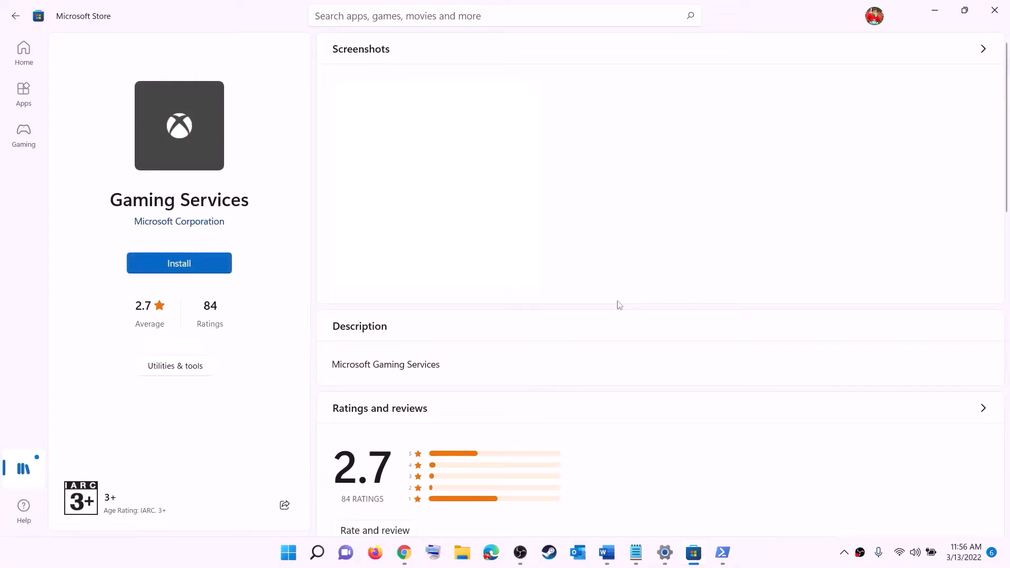
{"action": "left_click", "coordinate": [453, 379]}
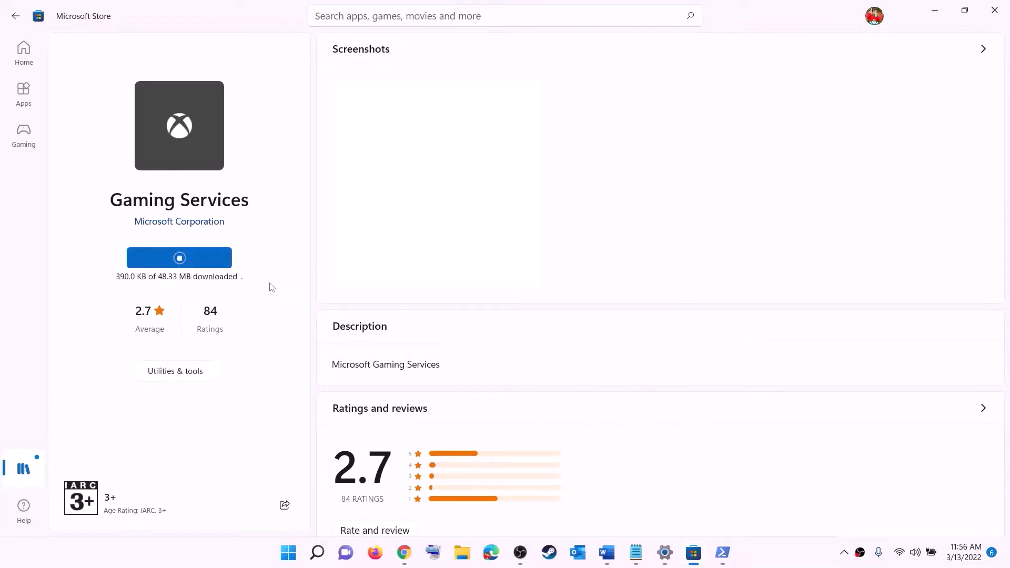
- Show the list of required services in the Word document and open the Windows Services app
{"action": "left_click", "coordinate": [606, 552]}
{"action": "scroll", "coordinate": [333, 271], "scroll_direction": "down", "scroll_amount": 3}
{"action": "scroll", "coordinate": [333, 271], "scroll_direction": "down", "scroll_amount": 4}
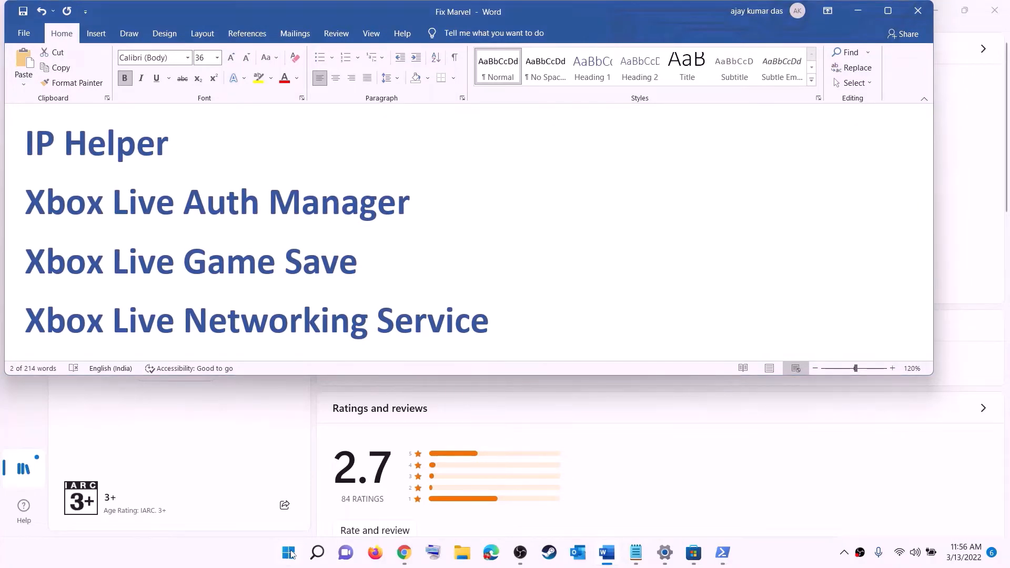
{"action": "left_click", "coordinate": [290, 553]}
{"action": "type", "text": "serv"}
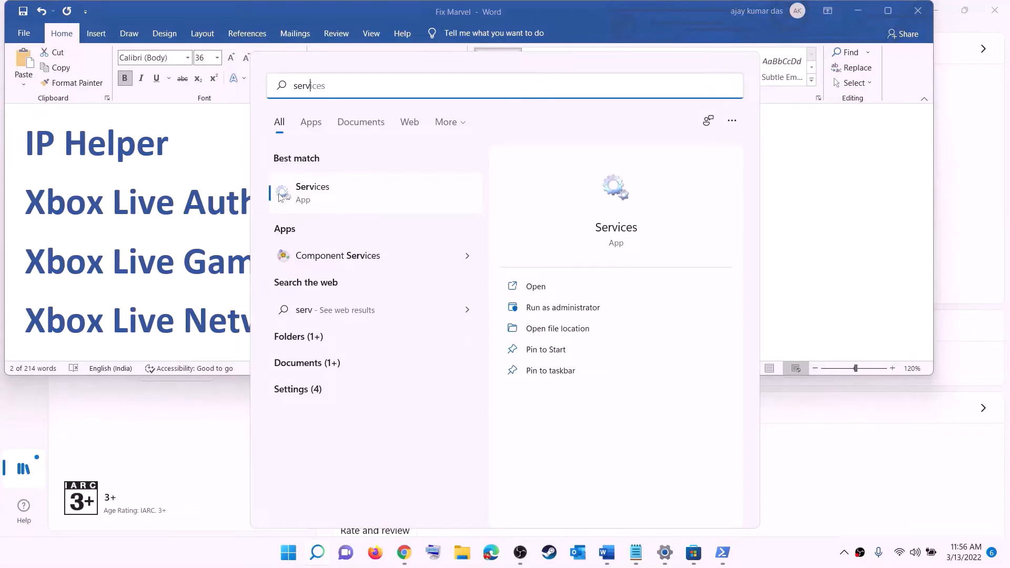
{"action": "type", "text": "ic"}
{"action": "left_click", "coordinate": [278, 198]}
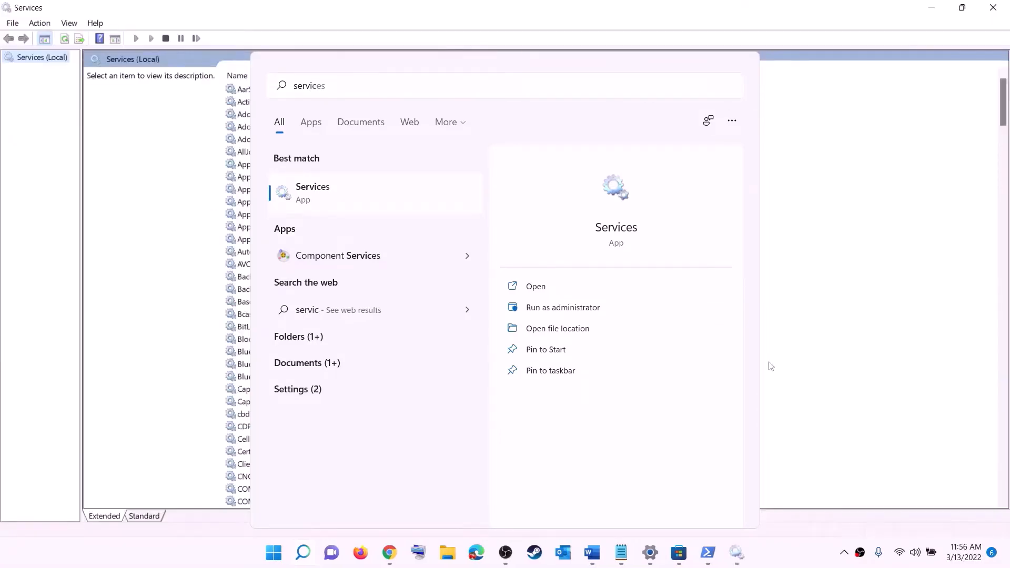
- Set the IP Helper service's startup type to Automatic
{"action": "left_click", "coordinate": [291, 315]}
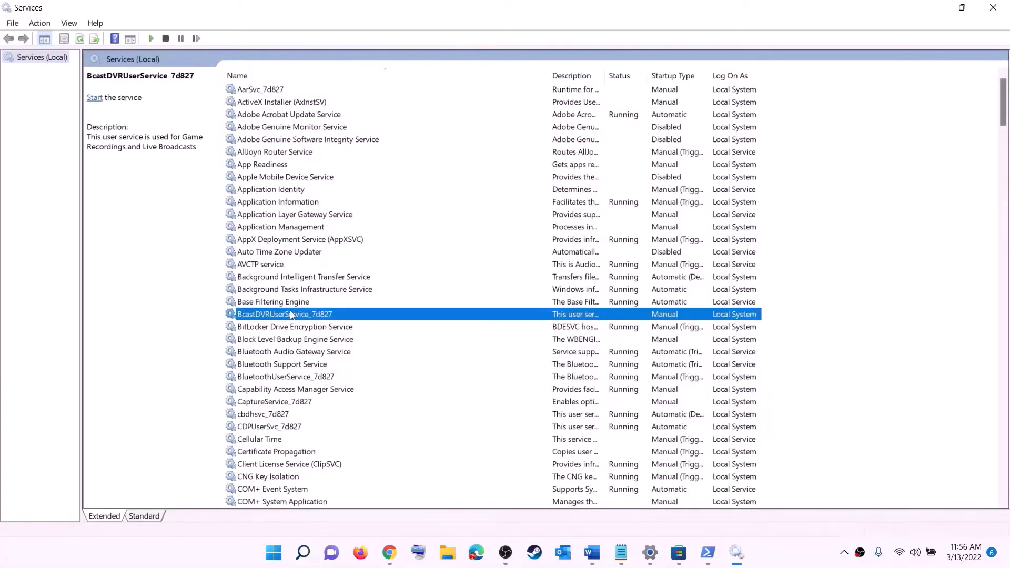
{"action": "key", "text": "i"}
{"action": "left_click", "coordinate": [272, 304]}
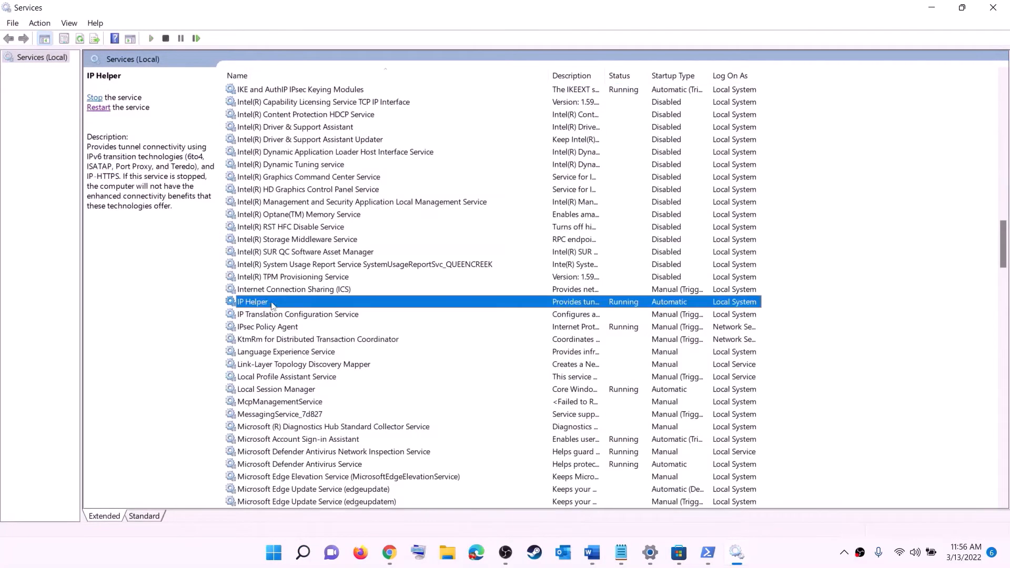
{"action": "double_click", "coordinate": [303, 306]}
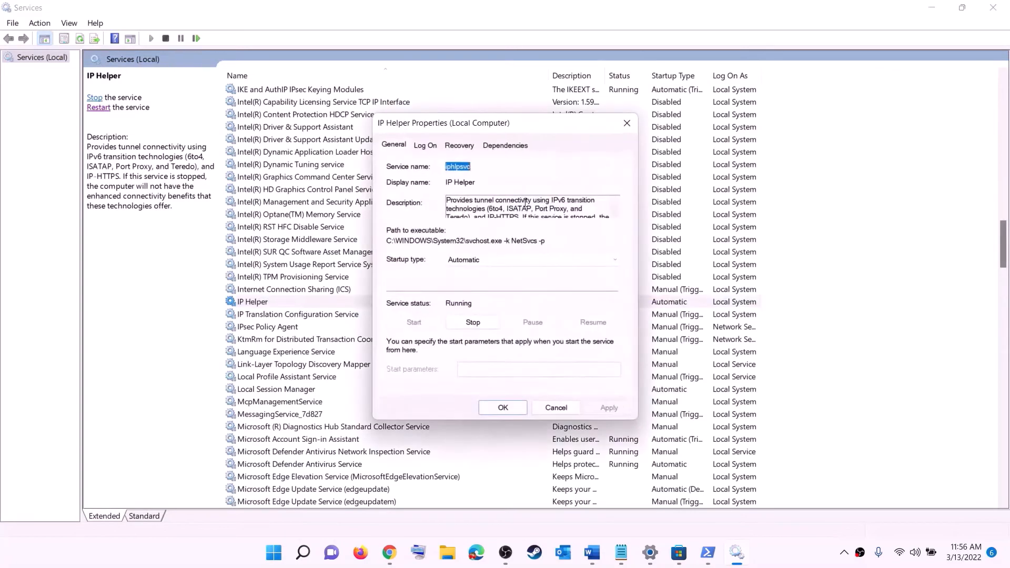
{"action": "left_click", "coordinate": [462, 261]}
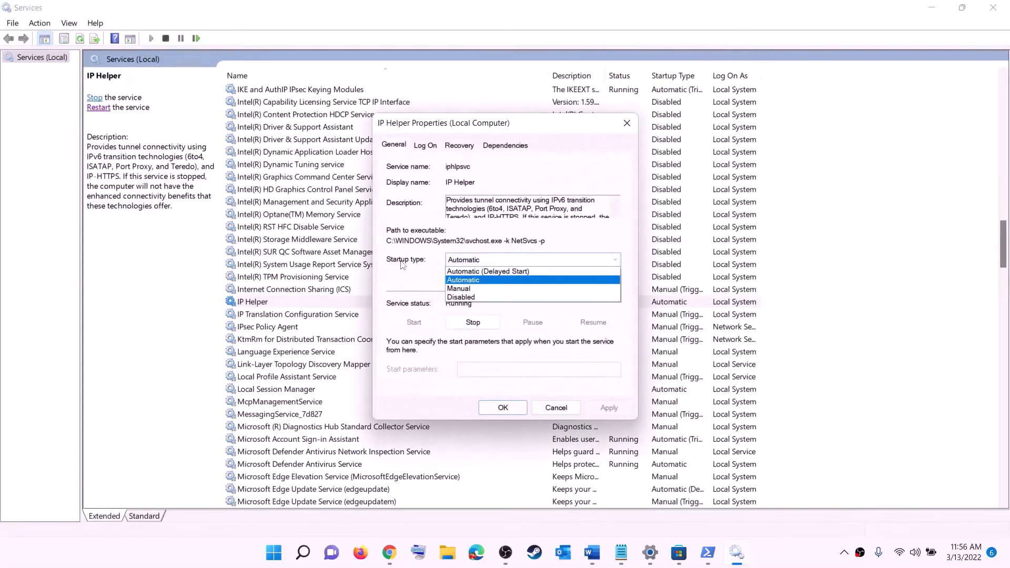
{"action": "left_click", "coordinate": [470, 281]}
{"action": "left_click", "coordinate": [597, 413]}
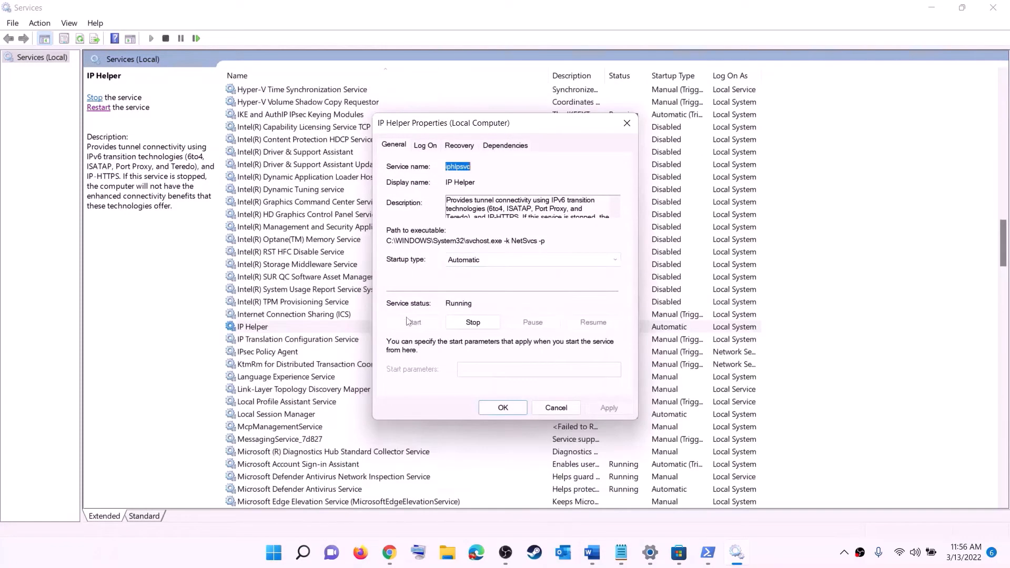
{"action": "left_click", "coordinate": [515, 408]}
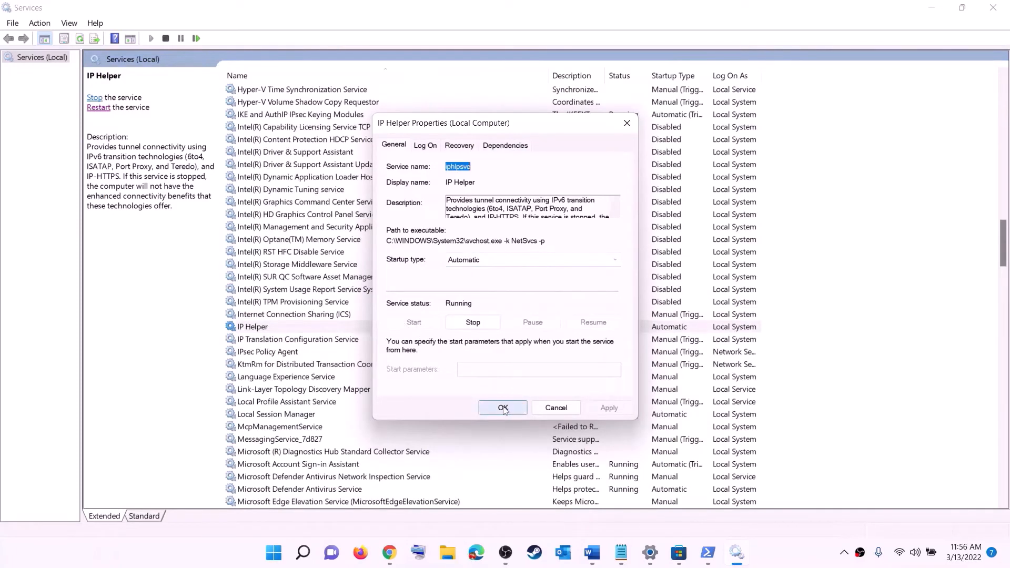
- Set the Xbox Accessory Management Service's startup type to Automatic and apply it
{"action": "left_click", "coordinate": [311, 382]}
{"action": "key", "text": "x"}
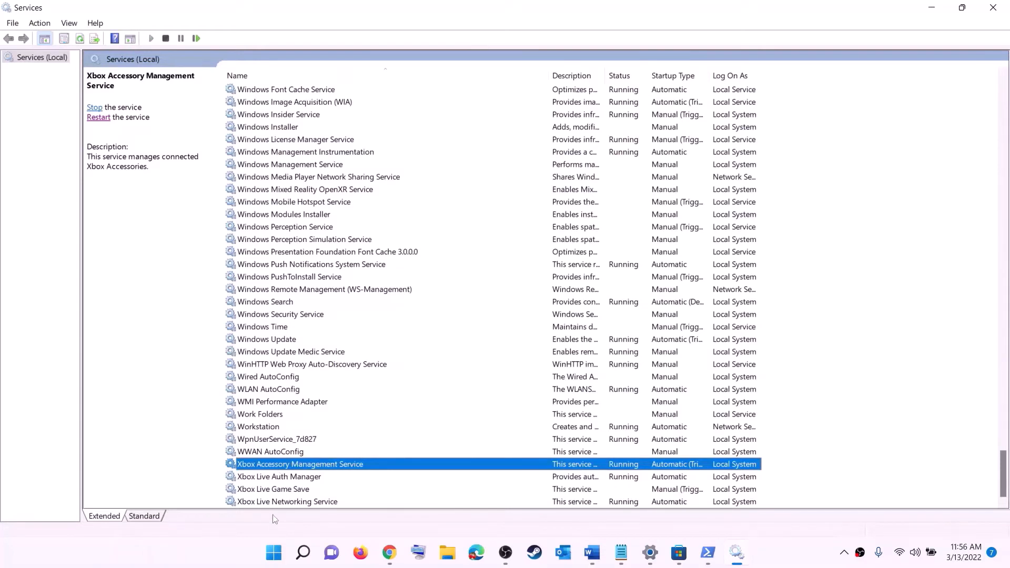
{"action": "double_click", "coordinate": [279, 466]}
{"action": "left_click", "coordinate": [492, 259]}
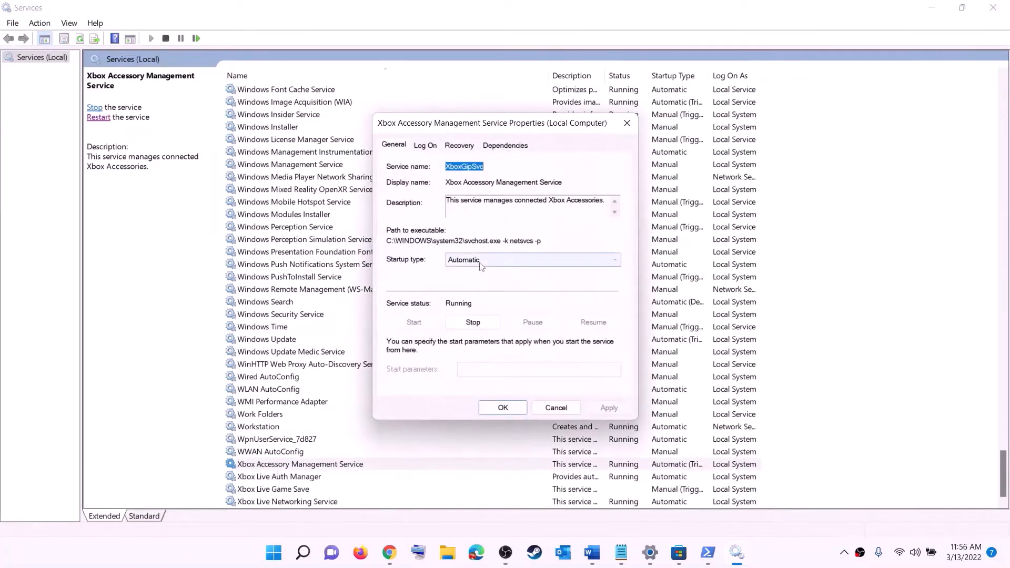
{"action": "left_click", "coordinate": [491, 271]}
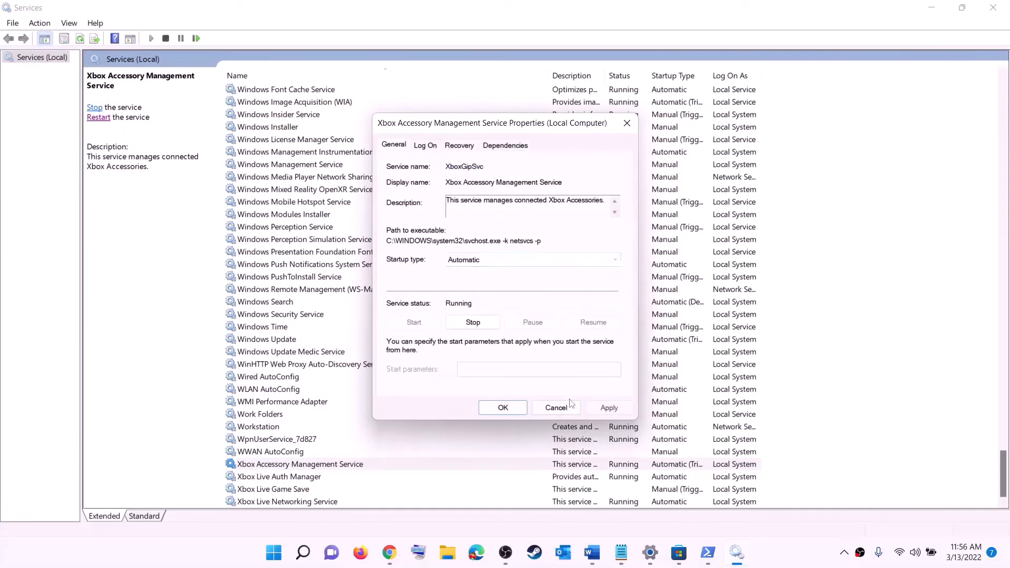
{"action": "left_click", "coordinate": [609, 408]}
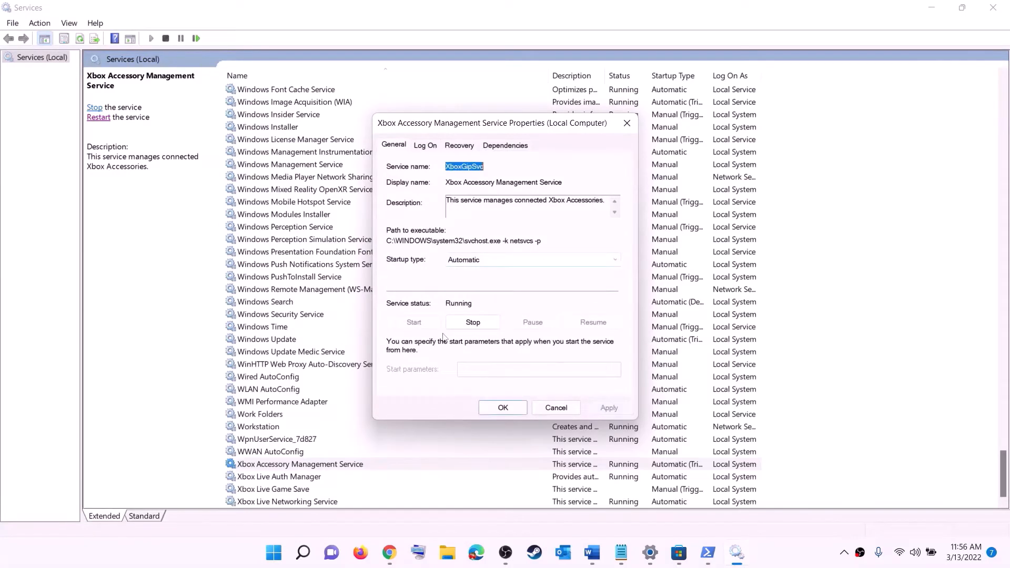
{"action": "left_click", "coordinate": [502, 408]}
- Set the Xbox Live Auth Manager service's startup type to Automatic and apply it
{"action": "double_click", "coordinate": [270, 478]}
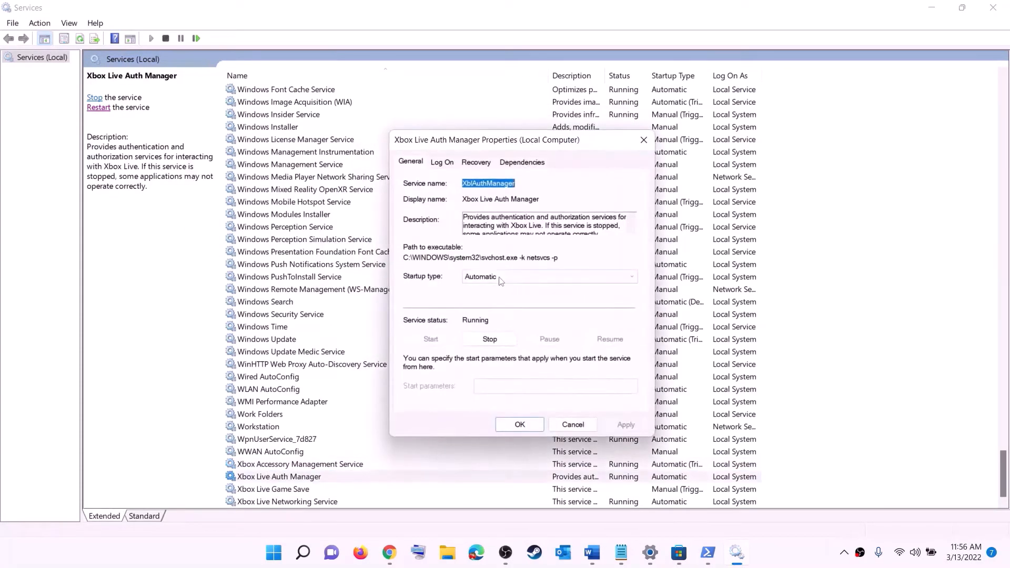
{"action": "left_click", "coordinate": [499, 278]}
{"action": "left_click", "coordinate": [489, 300]}
{"action": "left_click", "coordinate": [621, 423]}
{"action": "left_click", "coordinate": [519, 425]}
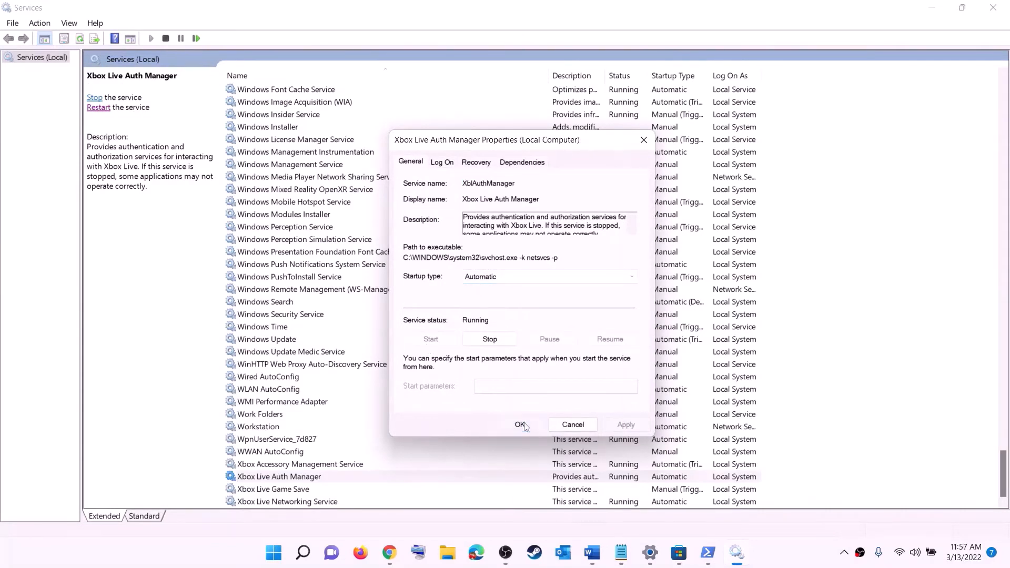
- Set the Xbox Live Game Save service's startup type to Automatic, apply it, and start the service
{"action": "double_click", "coordinate": [273, 488]}
{"action": "left_click", "coordinate": [502, 260]}
{"action": "left_click", "coordinate": [467, 282]}
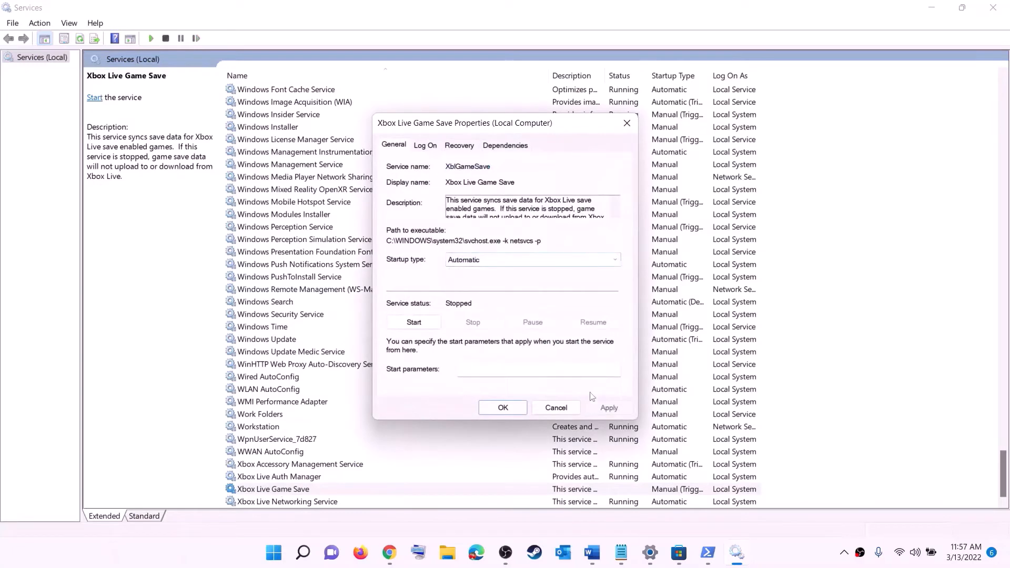
{"action": "left_click", "coordinate": [609, 408]}
{"action": "left_click", "coordinate": [417, 321]}
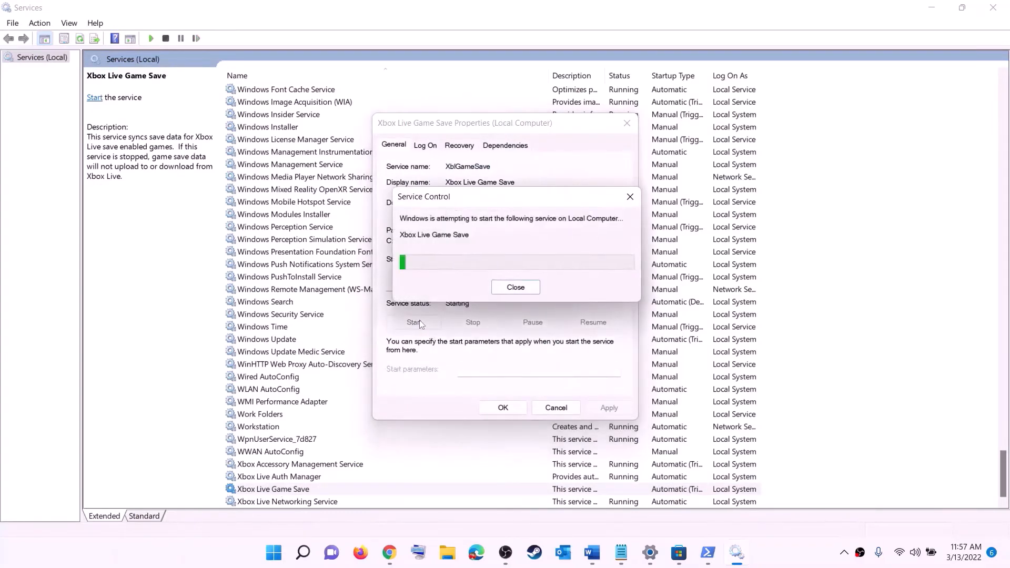
{"action": "left_click", "coordinate": [523, 409]}
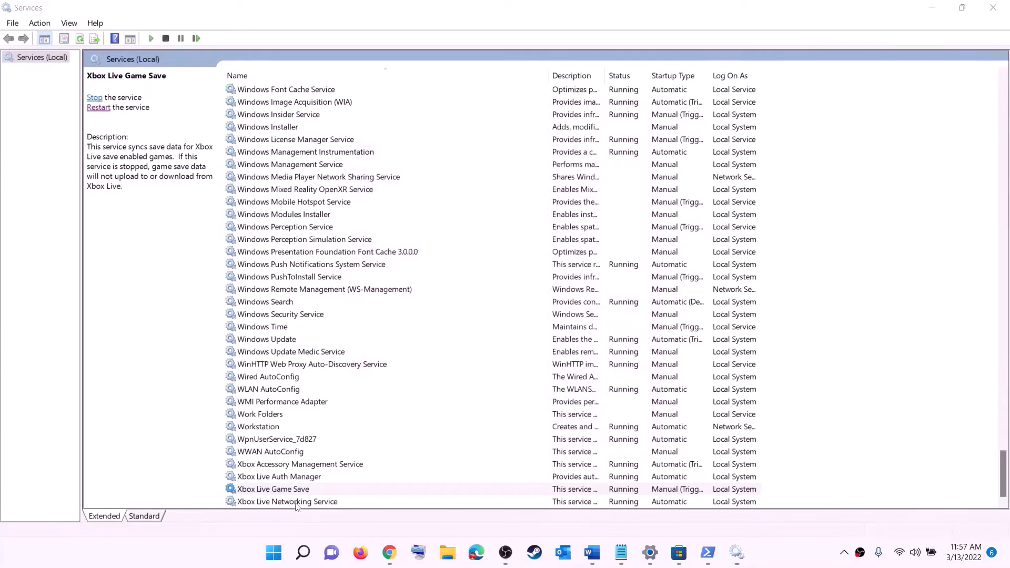
- Set the Xbox Live Networking Service's startup type to Automatic and apply it
{"action": "double_click", "coordinate": [295, 501]}
{"action": "left_click", "coordinate": [488, 260]}
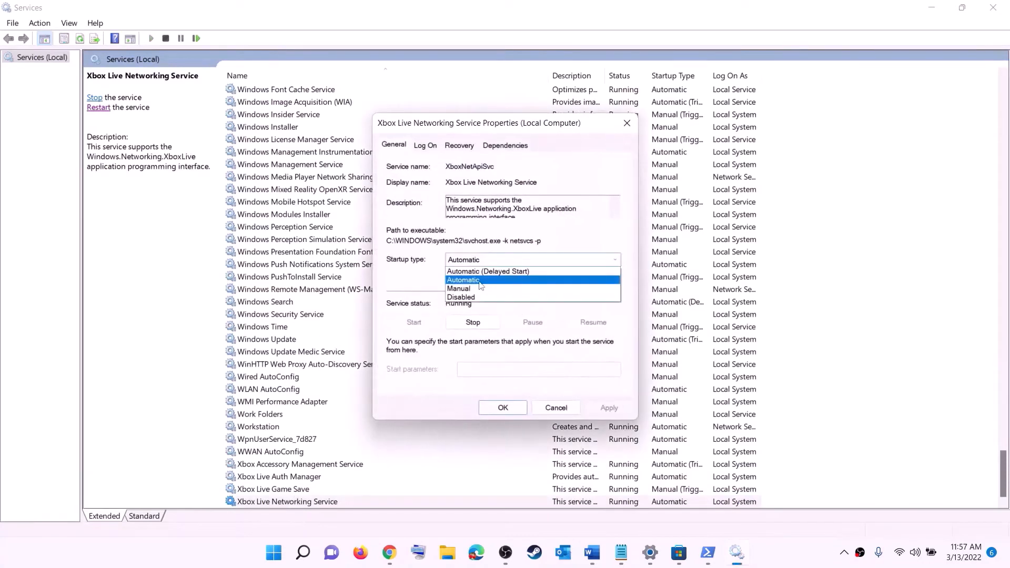
{"action": "left_click", "coordinate": [475, 281]}
{"action": "left_click", "coordinate": [609, 408]}
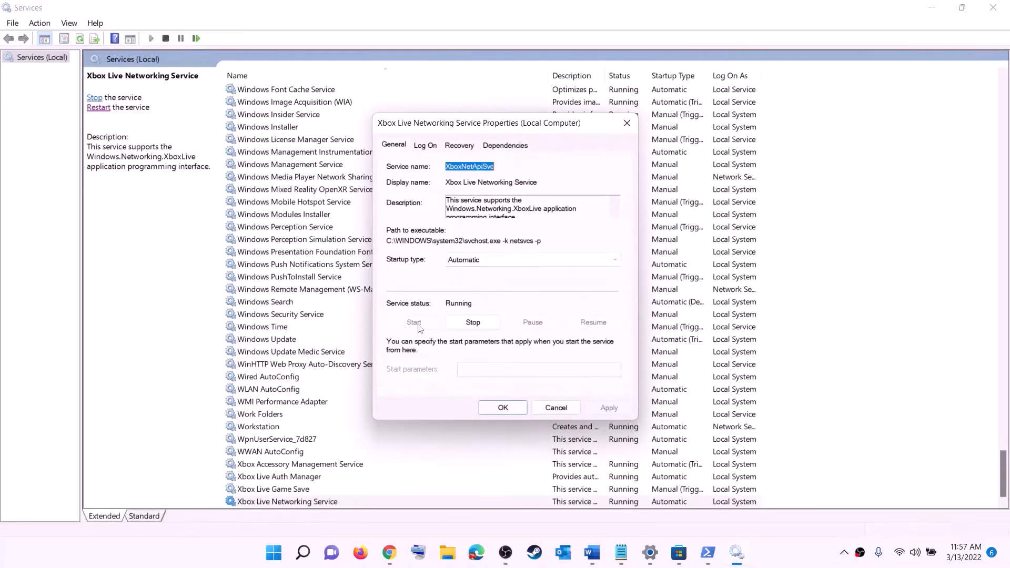
{"action": "left_click", "coordinate": [485, 404]}
- Set the Windows Update service's startup type to Automatic (Delayed Start) and apply it
{"action": "left_click", "coordinate": [287, 341]}
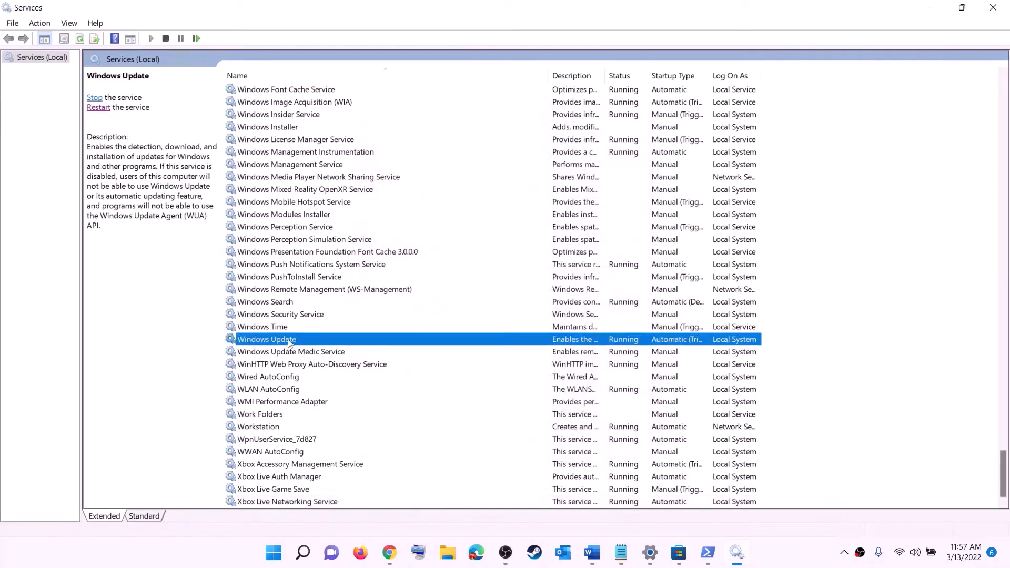
{"action": "double_click", "coordinate": [470, 342]}
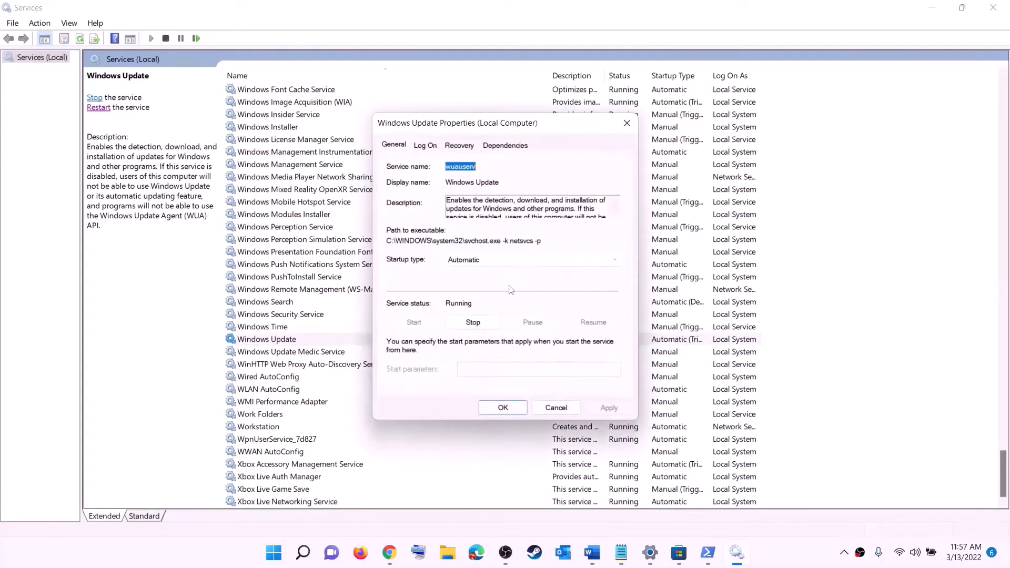
{"action": "left_click", "coordinate": [488, 261]}
{"action": "left_click", "coordinate": [487, 271]}
{"action": "left_click", "coordinate": [608, 408]}
{"action": "left_click", "coordinate": [499, 409]}
- Stop the first Gaming Services entry, the one with the trigger-start Automatic startup type, in the services list
{"action": "left_click", "coordinate": [333, 294]}
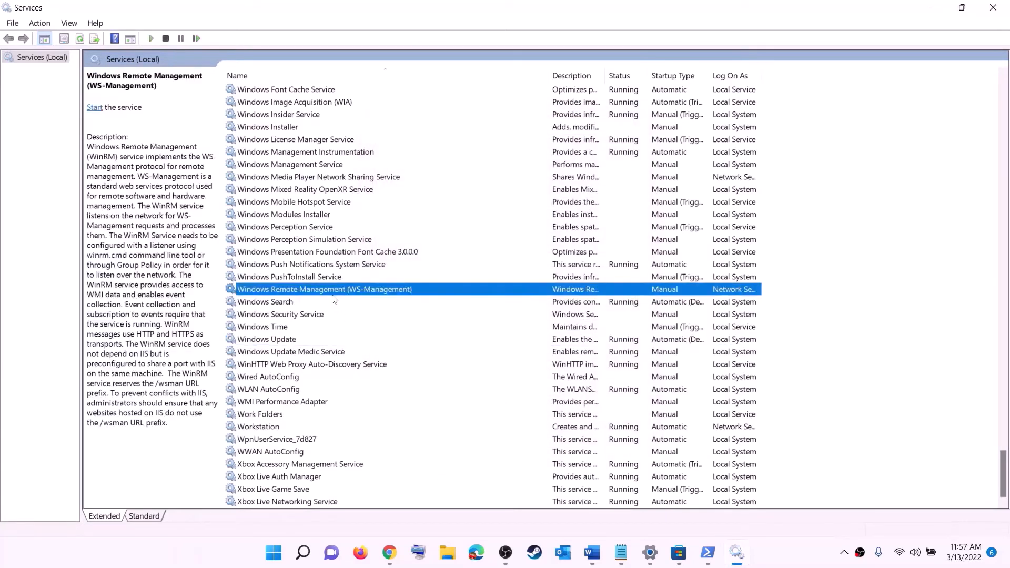
{"action": "key", "text": "g"}
{"action": "scroll", "coordinate": [686, 278], "scroll_direction": "up", "scroll_amount": 4}
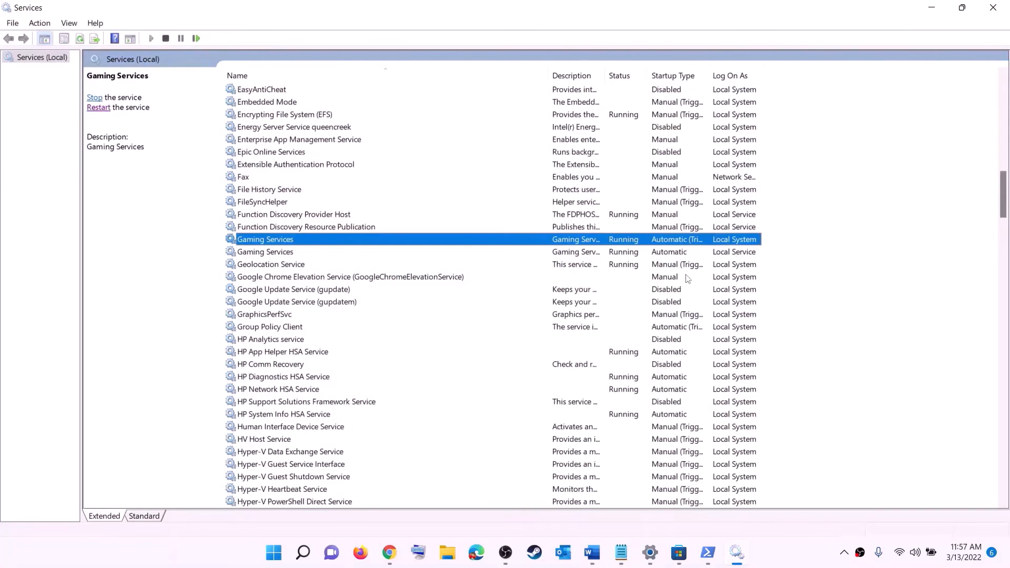
{"action": "left_click", "coordinate": [631, 255]}
{"action": "left_click", "coordinate": [631, 243]}
{"action": "left_click", "coordinate": [630, 253]}
{"action": "left_click", "coordinate": [627, 243]}
{"action": "right_click", "coordinate": [623, 244]}
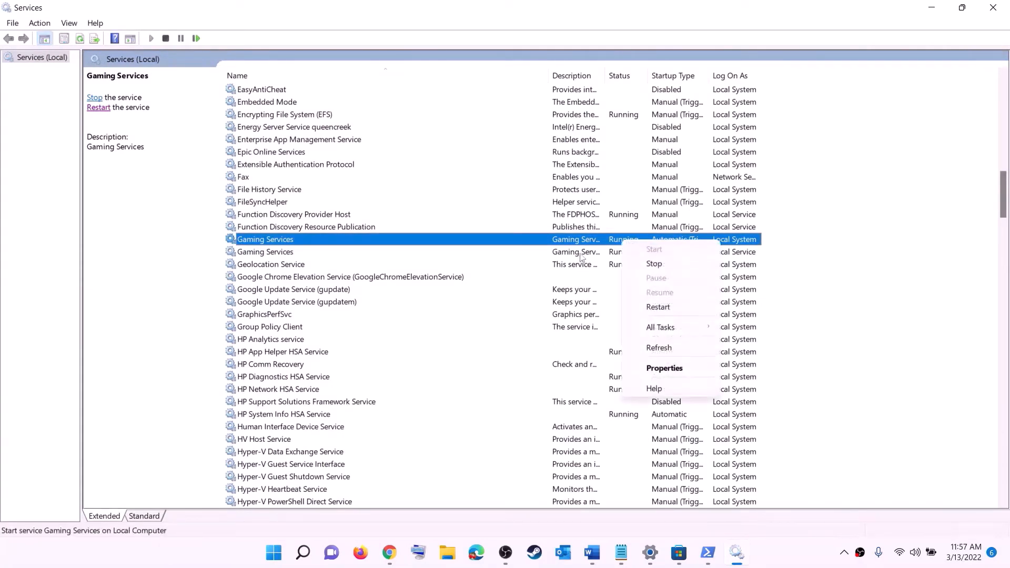
{"action": "left_click", "coordinate": [580, 254]}
{"action": "left_click", "coordinate": [618, 243]}
{"action": "right_click", "coordinate": [619, 242]}
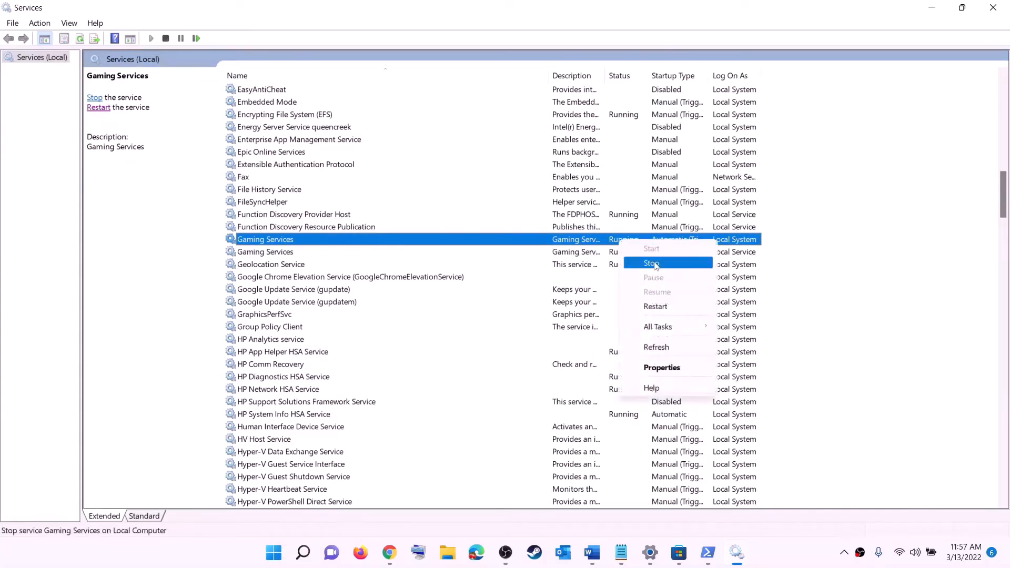
{"action": "left_click", "coordinate": [654, 264]}
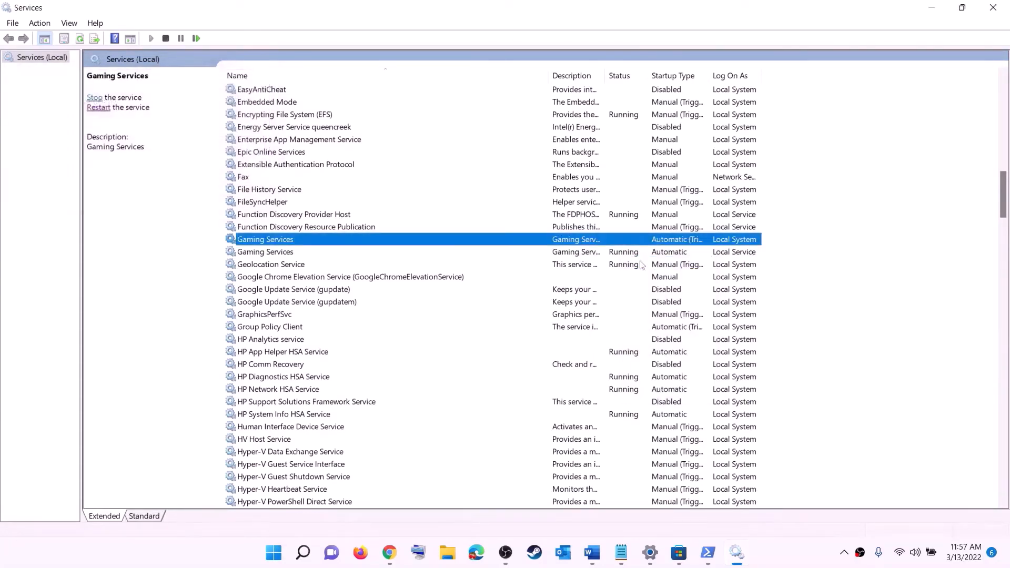
- Stop the second Gaming Services entry, which runs as Local Service
{"action": "left_click", "coordinate": [630, 255]}
{"action": "right_click", "coordinate": [632, 256]}
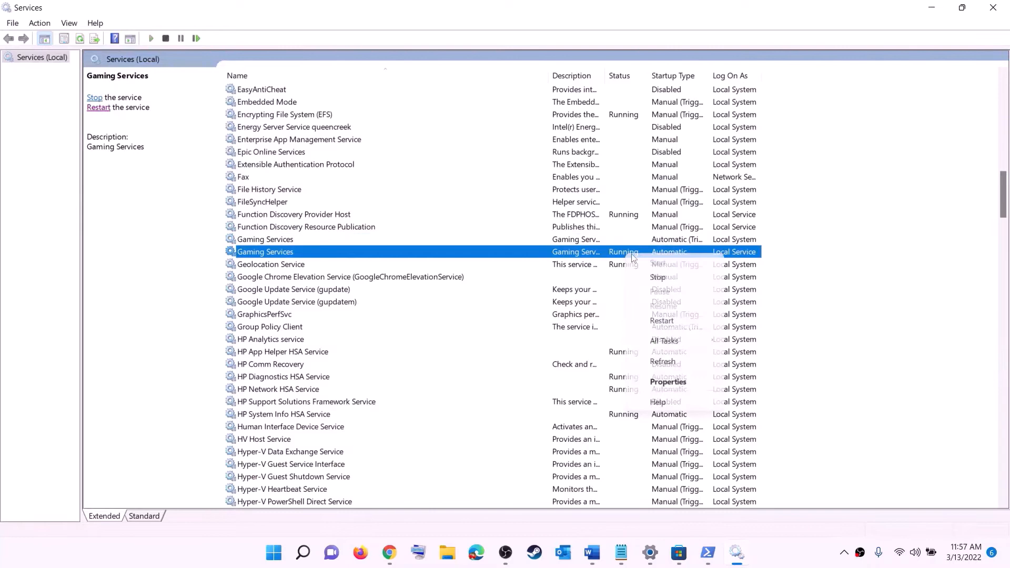
{"action": "left_click", "coordinate": [652, 274]}
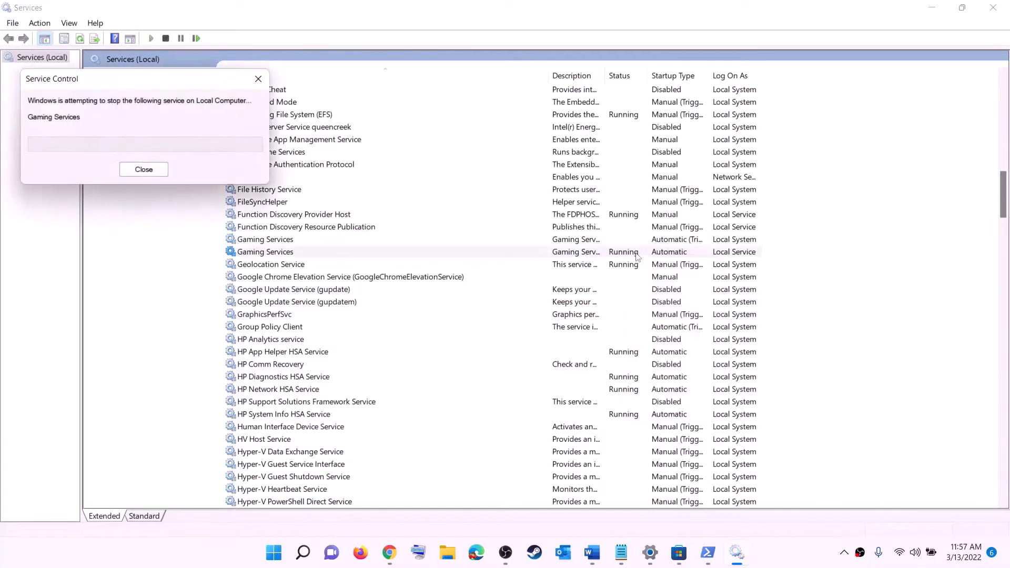
- Start both Gaming Services entries again, first the Local System one and then the Local Service one
{"action": "left_click", "coordinate": [600, 240]}
{"action": "right_click", "coordinate": [600, 241]}
{"action": "left_click", "coordinate": [630, 248]}
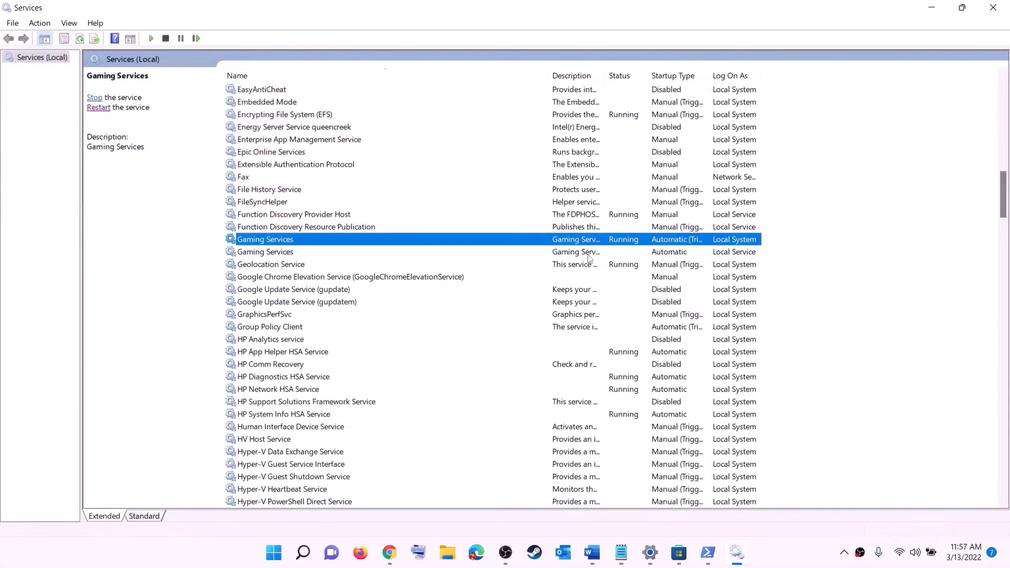
{"action": "left_click", "coordinate": [599, 252]}
{"action": "right_click", "coordinate": [613, 254]}
{"action": "left_click", "coordinate": [621, 264]}
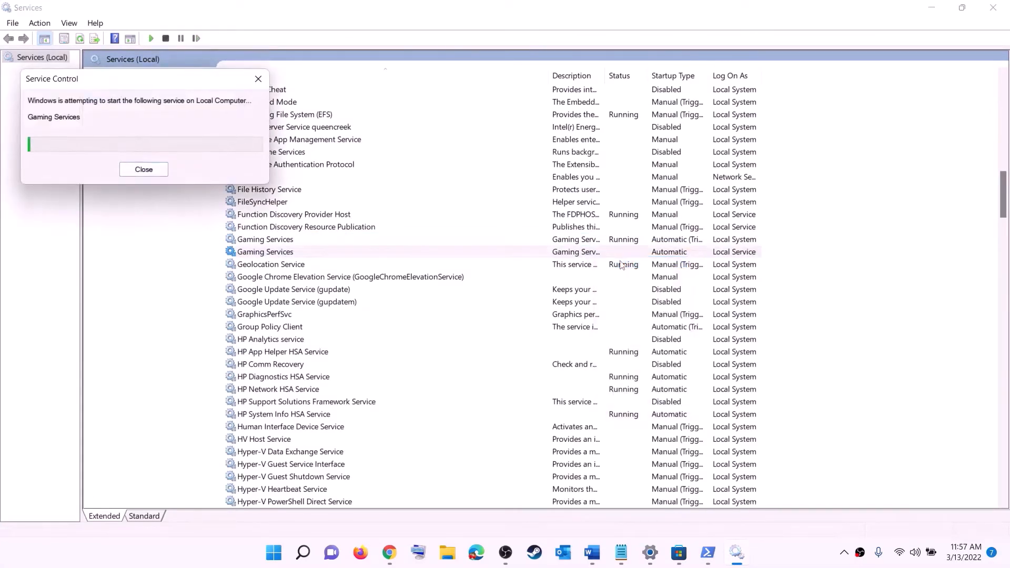
- Check that the Microsoft Store Install Service's startup type is Automatic and confirm its properties
{"action": "left_click", "coordinate": [573, 329]}
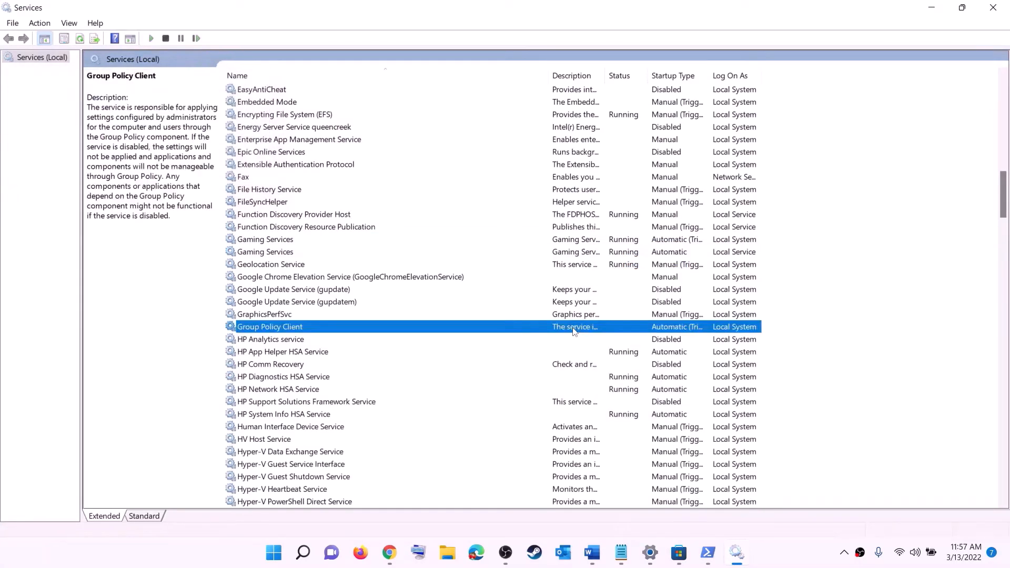
{"action": "key", "text": "m"}
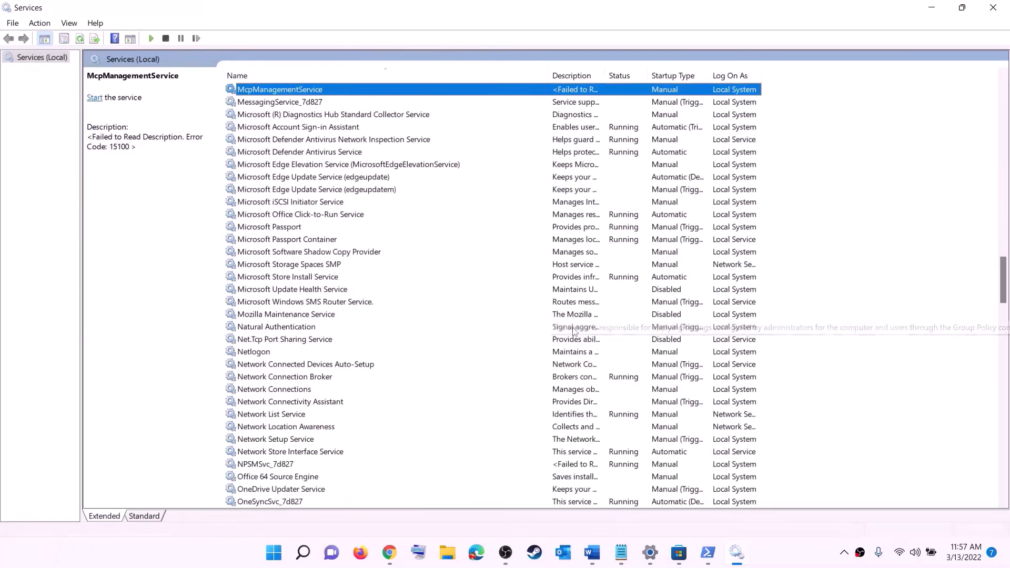
{"action": "left_click", "coordinate": [298, 277]}
{"action": "double_click", "coordinate": [390, 279]}
{"action": "left_click", "coordinate": [497, 259]}
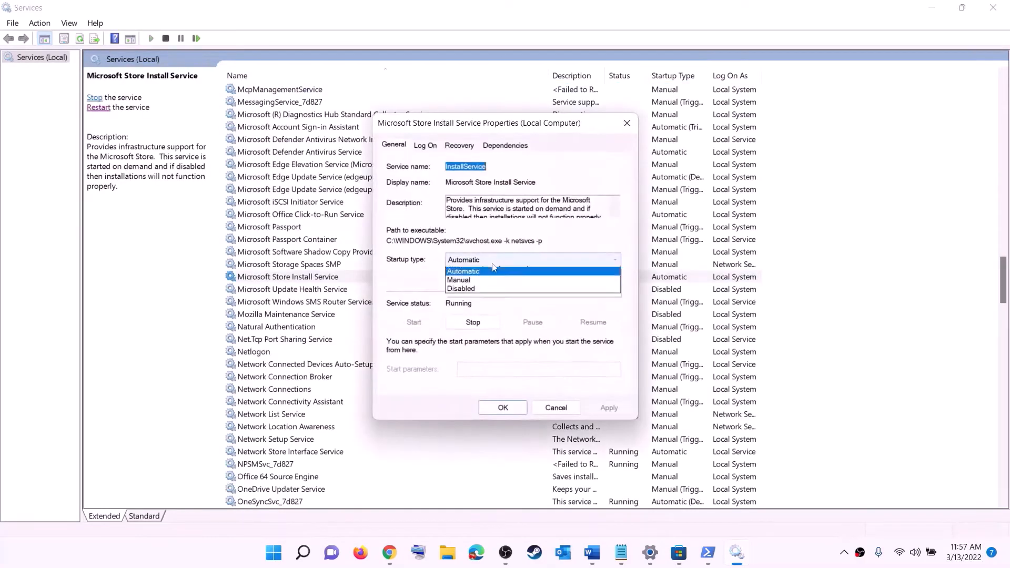
{"action": "left_click", "coordinate": [606, 406]}
{"action": "left_click", "coordinate": [605, 406]}
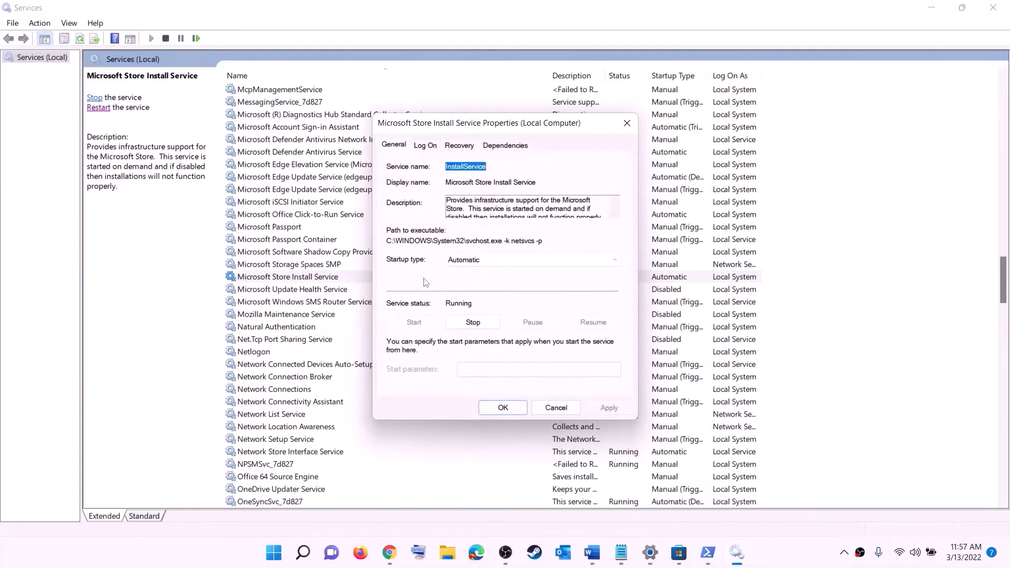
{"action": "left_click", "coordinate": [508, 411]}
- Set the Background Intelligent Transfer Service's startup type to Automatic and confirm the change
{"action": "left_click", "coordinate": [334, 244]}
{"action": "key", "text": "b"}
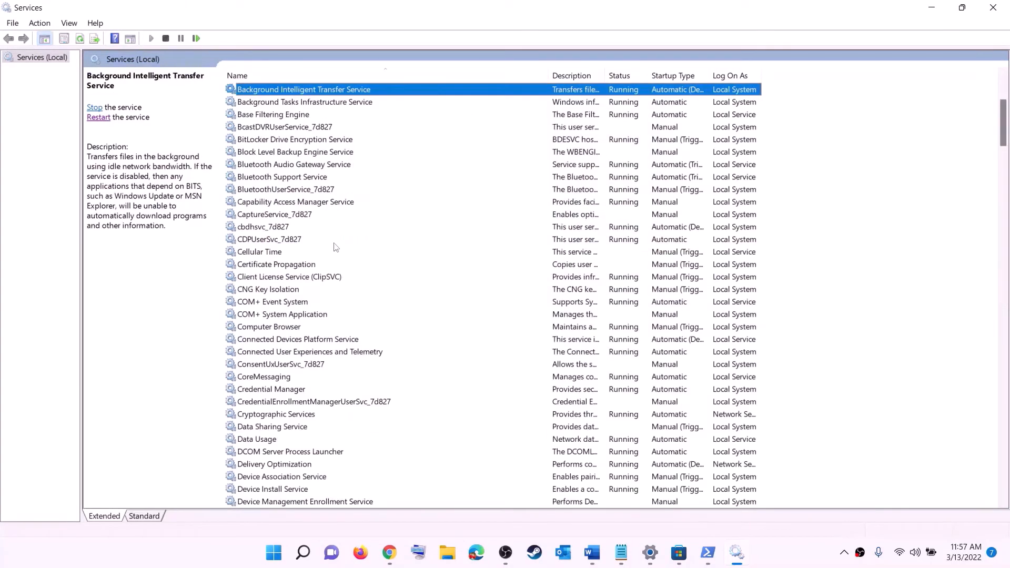
{"action": "scroll", "coordinate": [361, 206], "scroll_direction": "up", "scroll_amount": 4}
{"action": "double_click", "coordinate": [369, 241]}
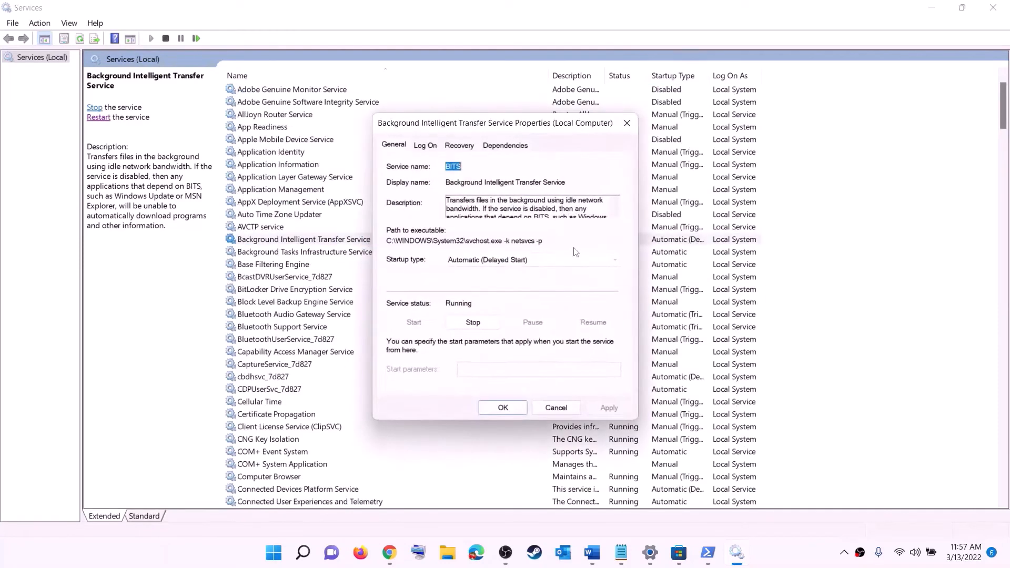
{"action": "left_click", "coordinate": [510, 265]}
{"action": "left_click", "coordinate": [487, 280]}
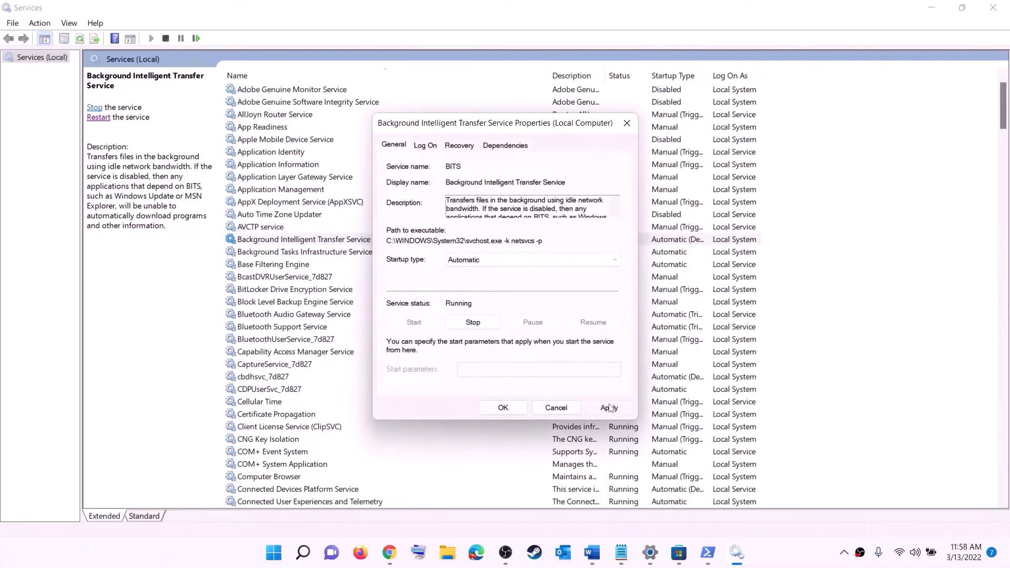
{"action": "left_click", "coordinate": [502, 413]}
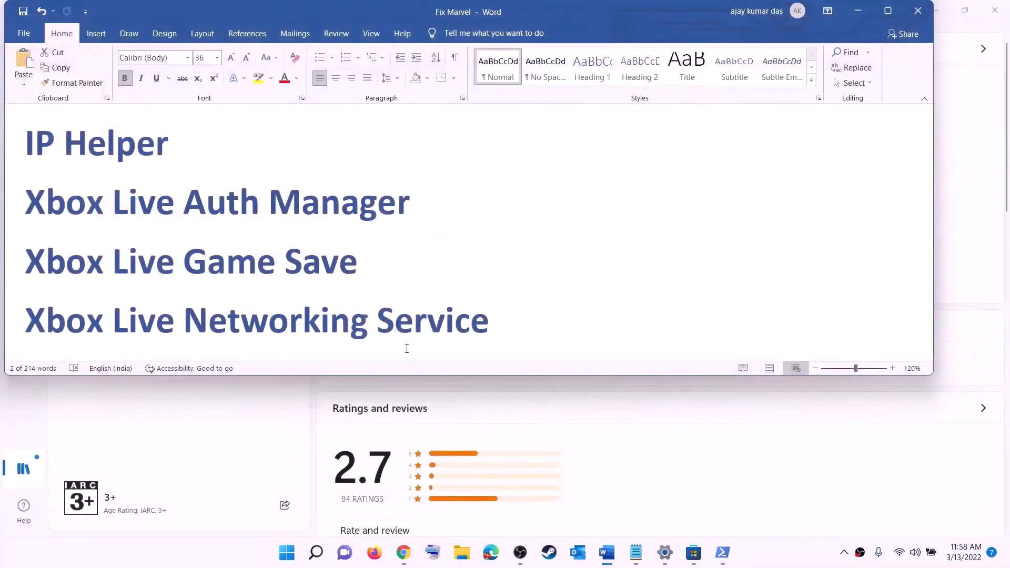
- Read step 9 in the Word notes and open the Windows Update page in Settings
{"action": "scroll", "coordinate": [362, 295], "scroll_direction": "down", "scroll_amount": 7}
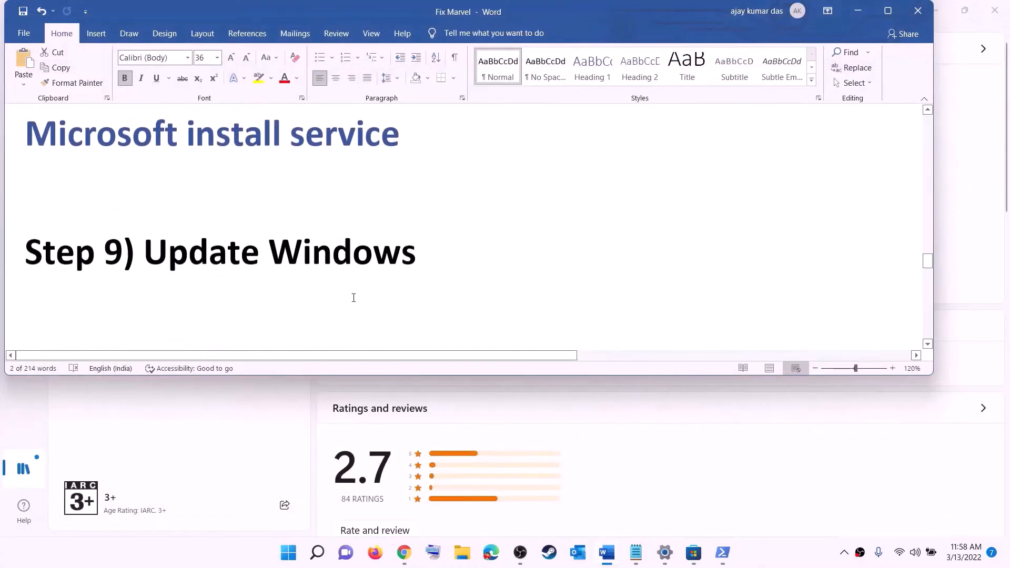
{"action": "scroll", "coordinate": [353, 298], "scroll_direction": "down", "scroll_amount": 1}
{"action": "left_click_drag", "start_coordinate": [145, 241], "coordinate": [496, 230]}
{"action": "left_click", "coordinate": [288, 555]}
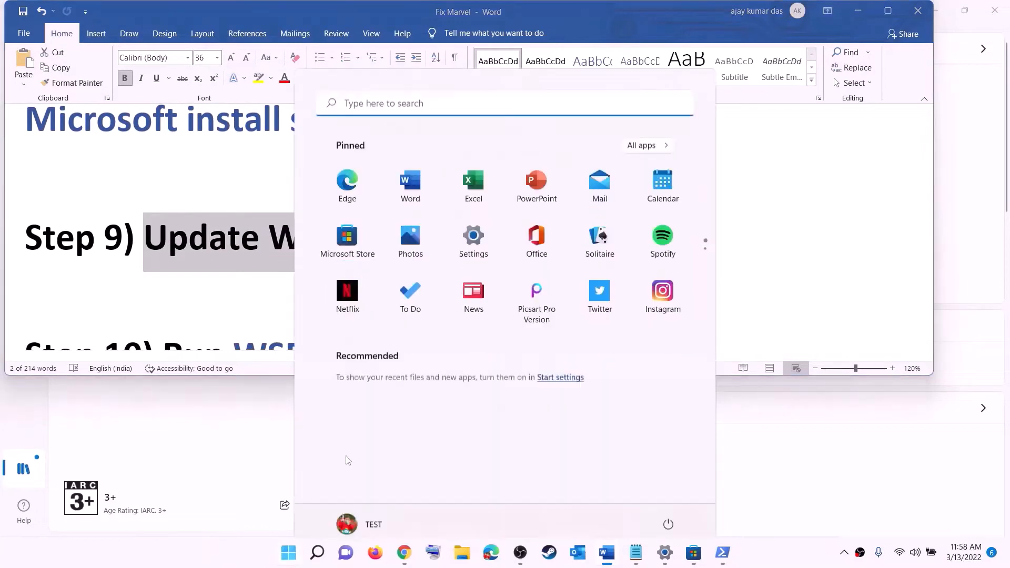
{"action": "left_click", "coordinate": [474, 236]}
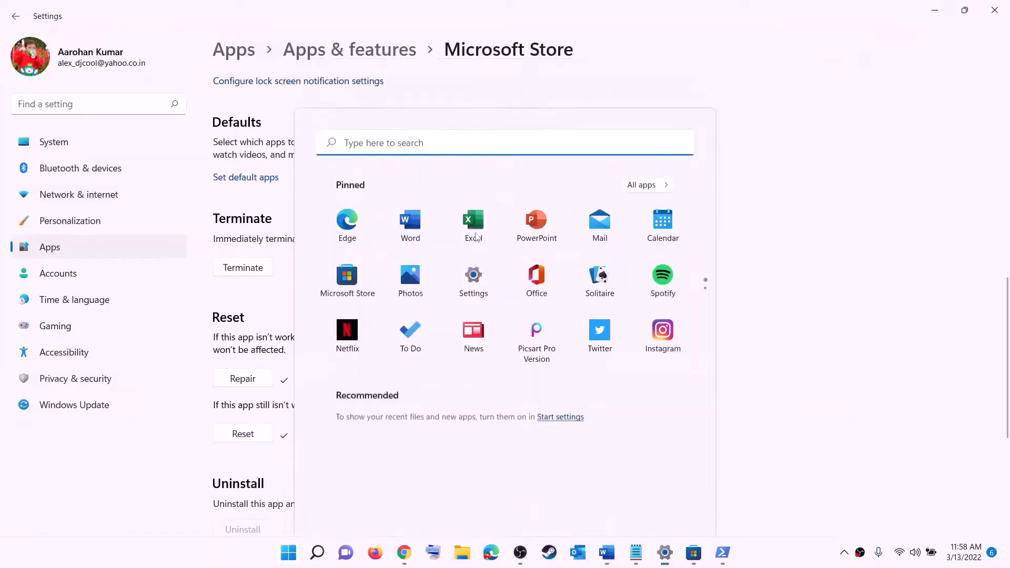
{"action": "left_click", "coordinate": [76, 403]}
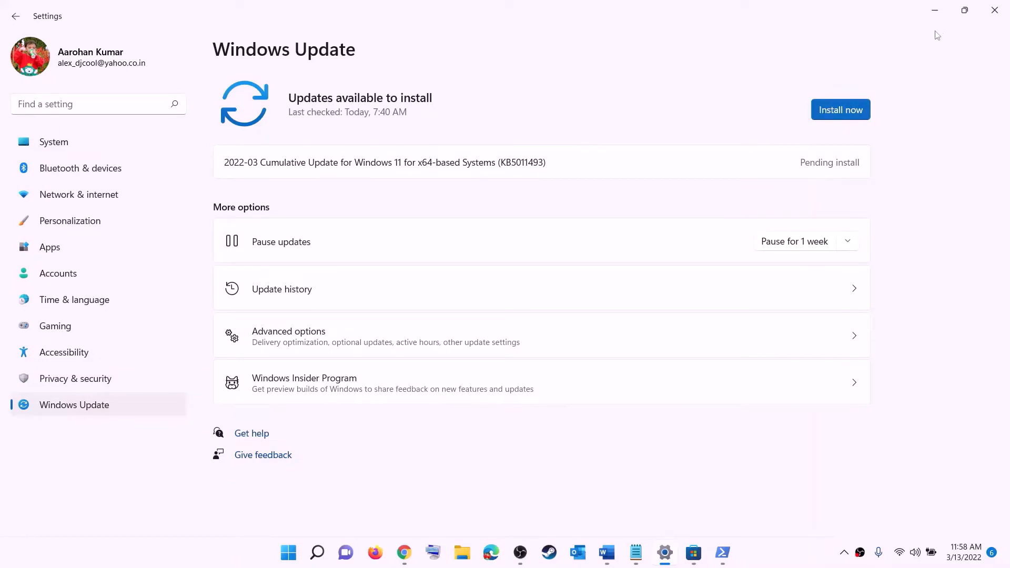
- Show the computer's power options and close them without choosing one
{"action": "left_click", "coordinate": [288, 552]}
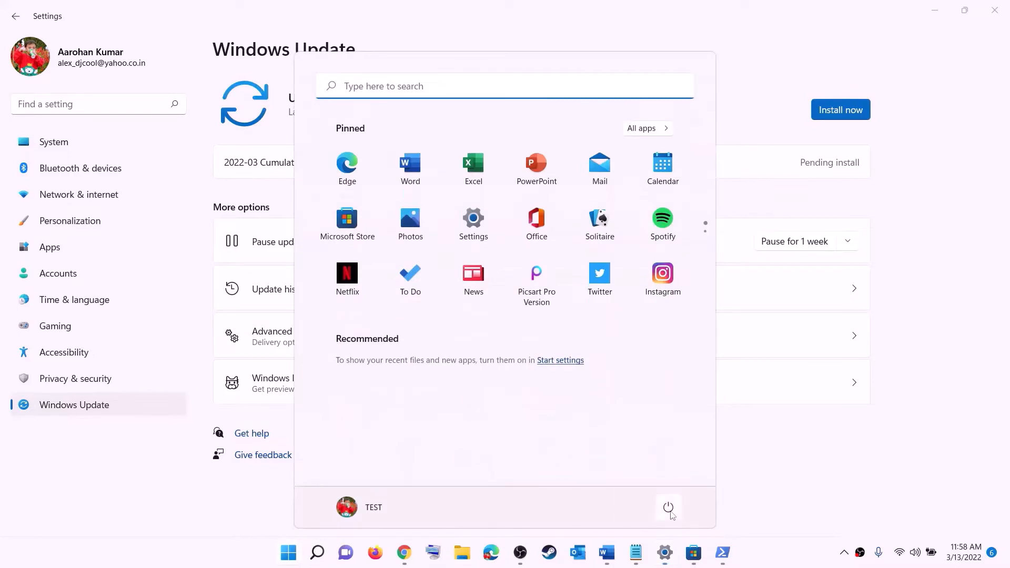
{"action": "left_click", "coordinate": [668, 507]}
{"action": "left_click", "coordinate": [941, 7]}
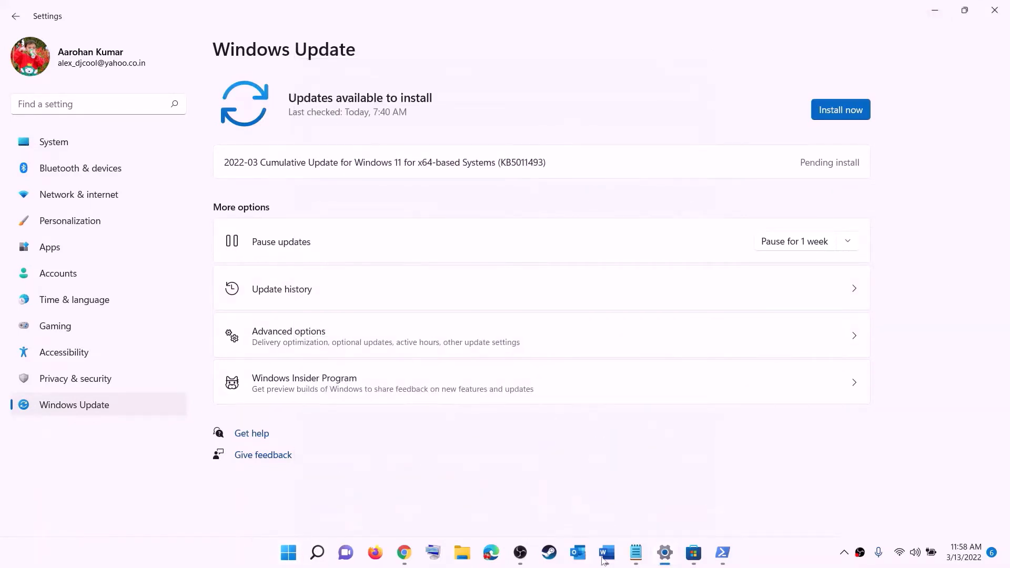
- Copy the WSRESET command from step 10 of the Word notes and run it through Windows search
{"action": "left_click", "coordinate": [604, 556]}
{"action": "scroll", "coordinate": [304, 251], "scroll_direction": "down", "scroll_amount": 3}
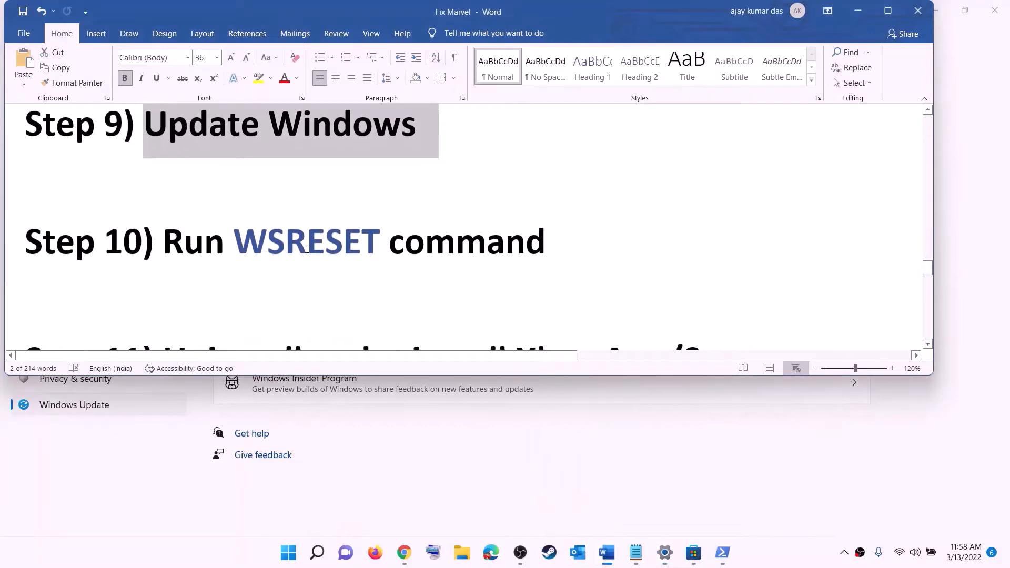
{"action": "double_click", "coordinate": [306, 248]}
{"action": "key", "text": "ctrl+c"}
{"action": "left_click", "coordinate": [285, 562]}
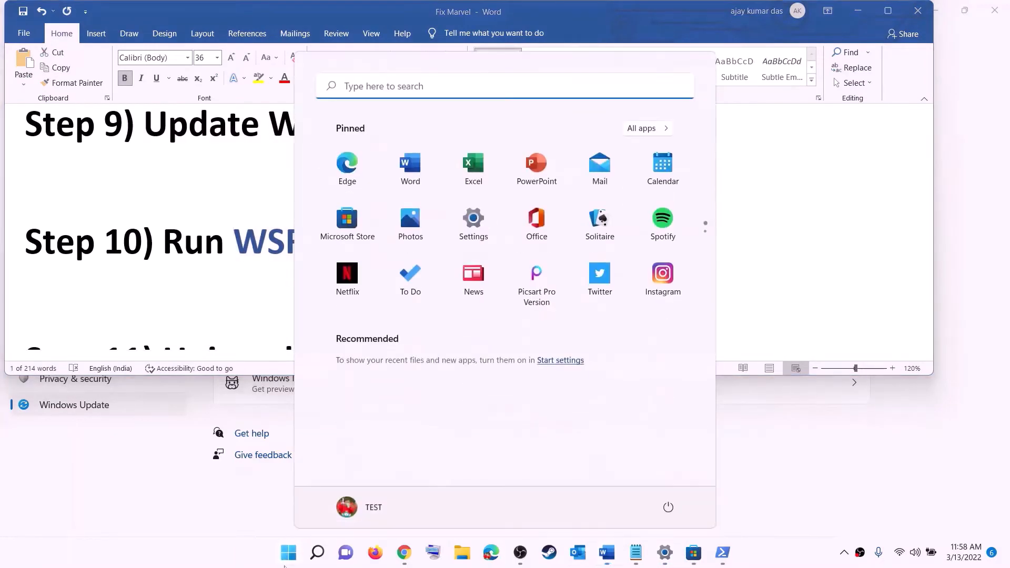
{"action": "key", "text": "ctrl+v"}
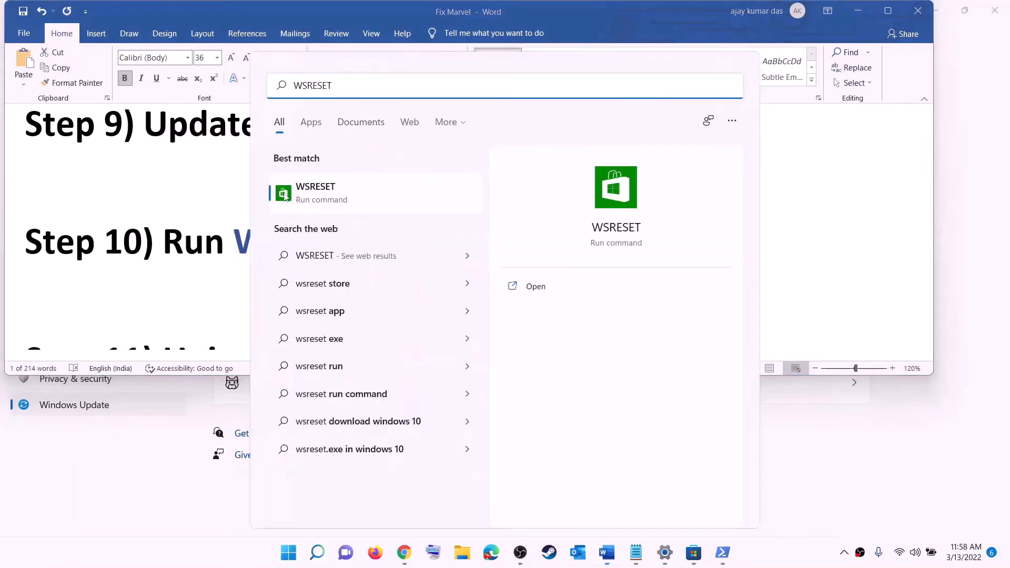
{"action": "left_click", "coordinate": [336, 198]}
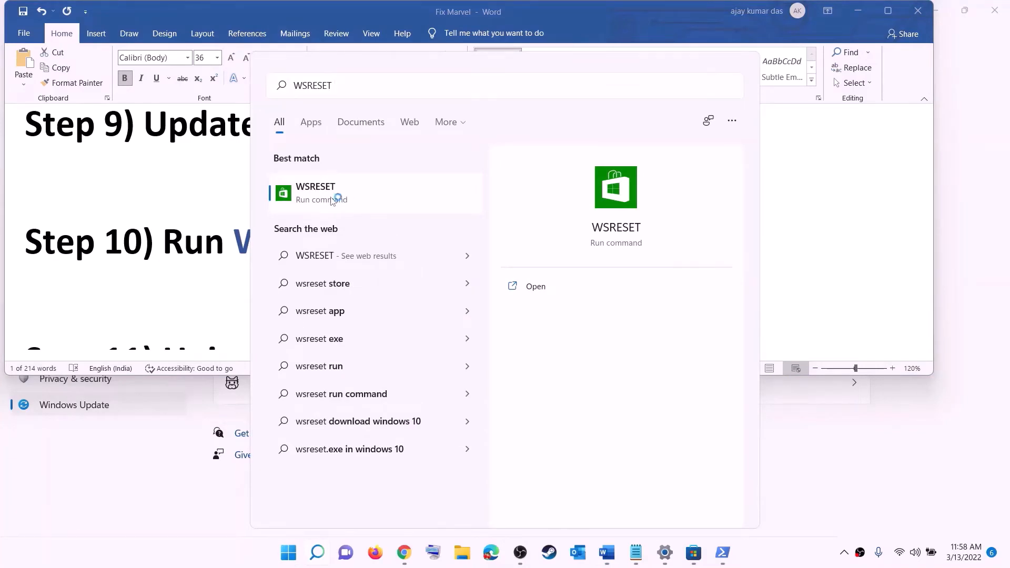
{"action": "left_click_drag", "start_coordinate": [439, 122], "coordinate": [584, 177]}
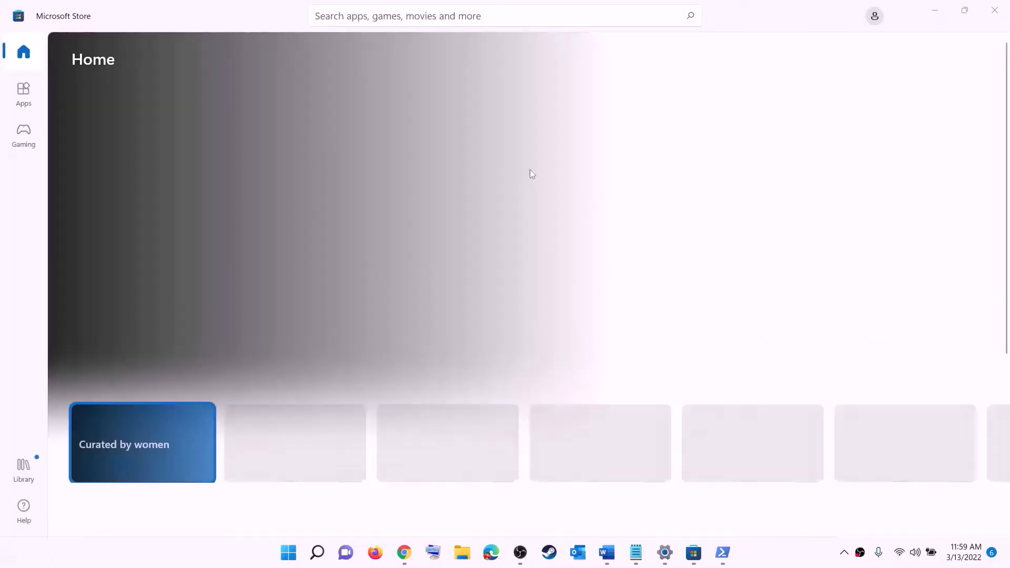
- Read step 11 in the Word notes about reinstalling the Xbox App/Store, and search Windows for "xbox"
{"action": "left_click", "coordinate": [606, 552]}
{"action": "double_click", "coordinate": [336, 247]}
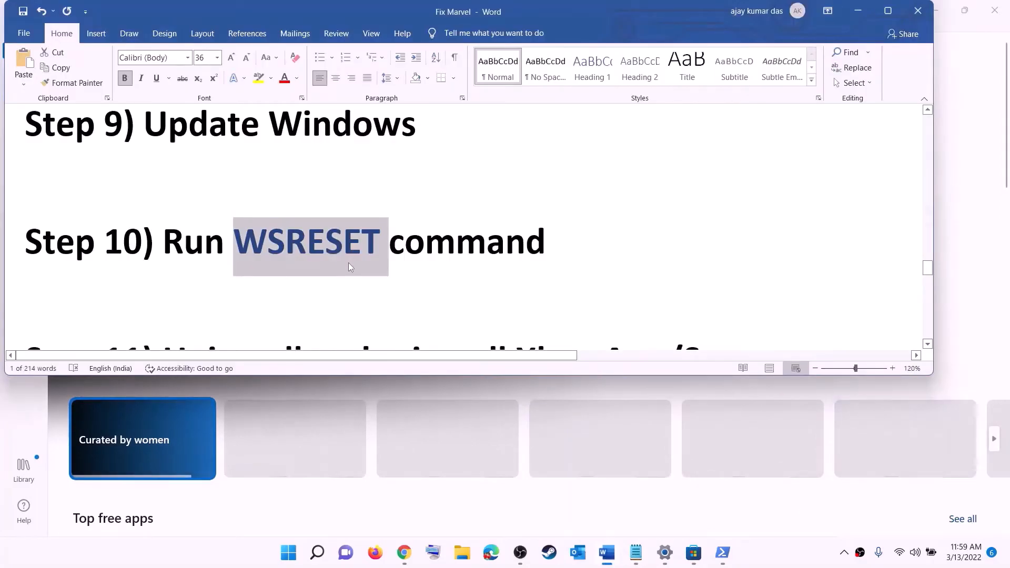
{"action": "scroll", "coordinate": [348, 263], "scroll_direction": "down", "scroll_amount": 3}
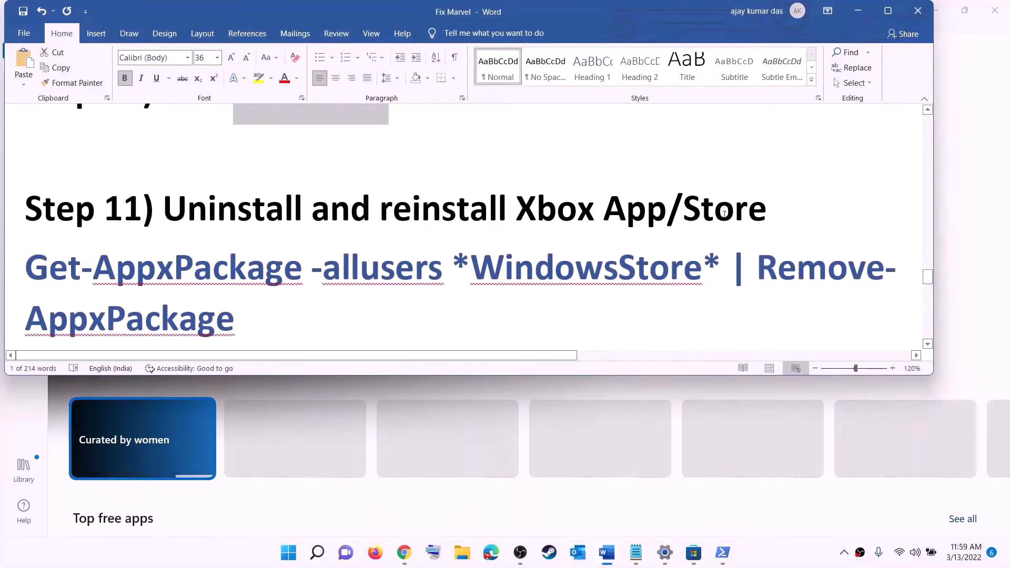
{"action": "scroll", "coordinate": [360, 263], "scroll_direction": "down", "scroll_amount": 1}
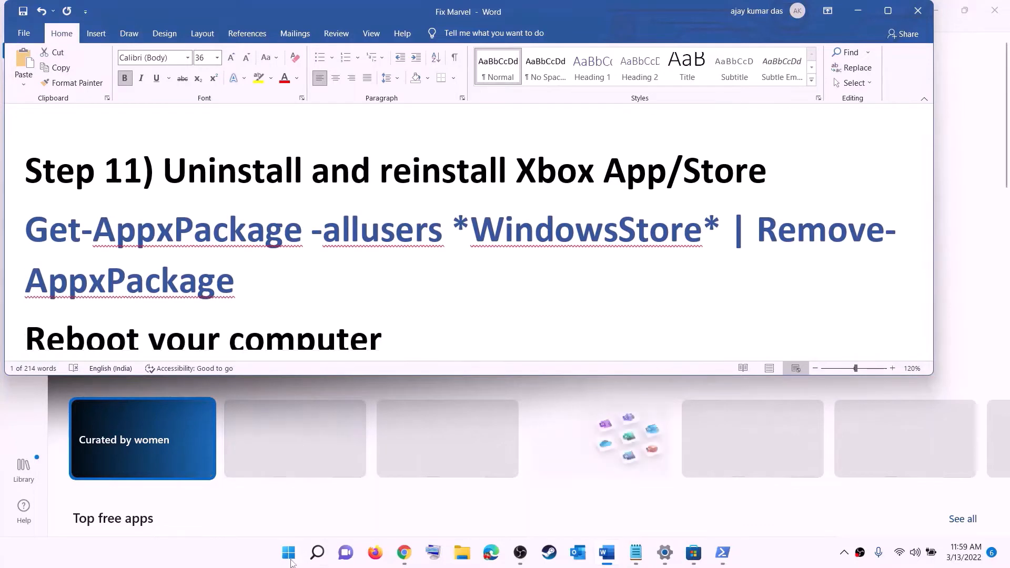
{"action": "left_click", "coordinate": [289, 557]}
{"action": "type", "text": "xbox"}
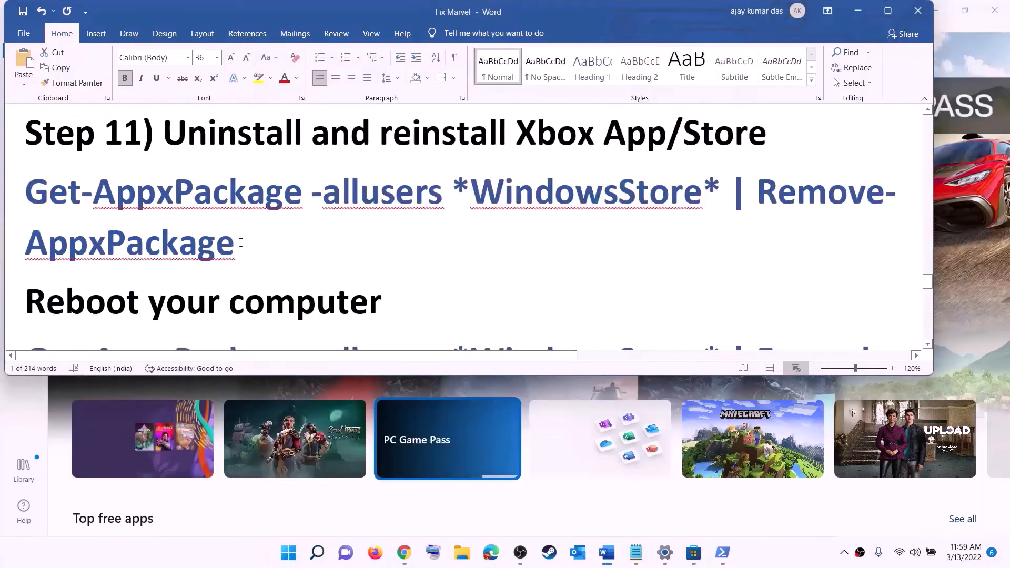
- Copy the "Get-AppxPackage -allusers *WindowsStore* | Remove-AppxPackage" command from step 11 of the Word notes
{"action": "triple_click", "coordinate": [241, 243]}
{"action": "right_click", "coordinate": [95, 215]}
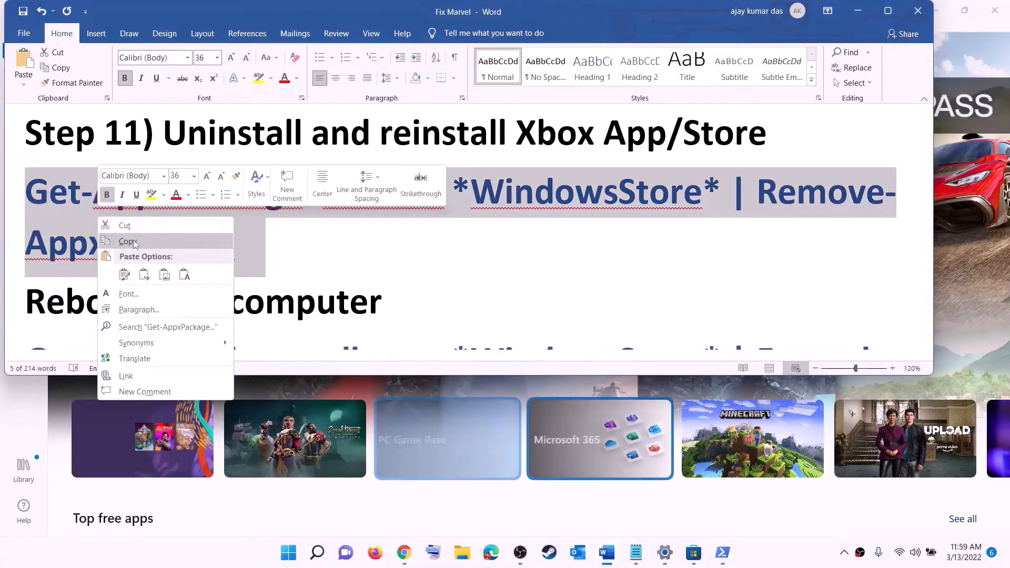
{"action": "left_click", "coordinate": [121, 239]}
- Open Windows PowerShell as administrator and run the copied command that removes the WindowsStore package
{"action": "left_click", "coordinate": [293, 560]}
{"action": "type", "text": "p"}
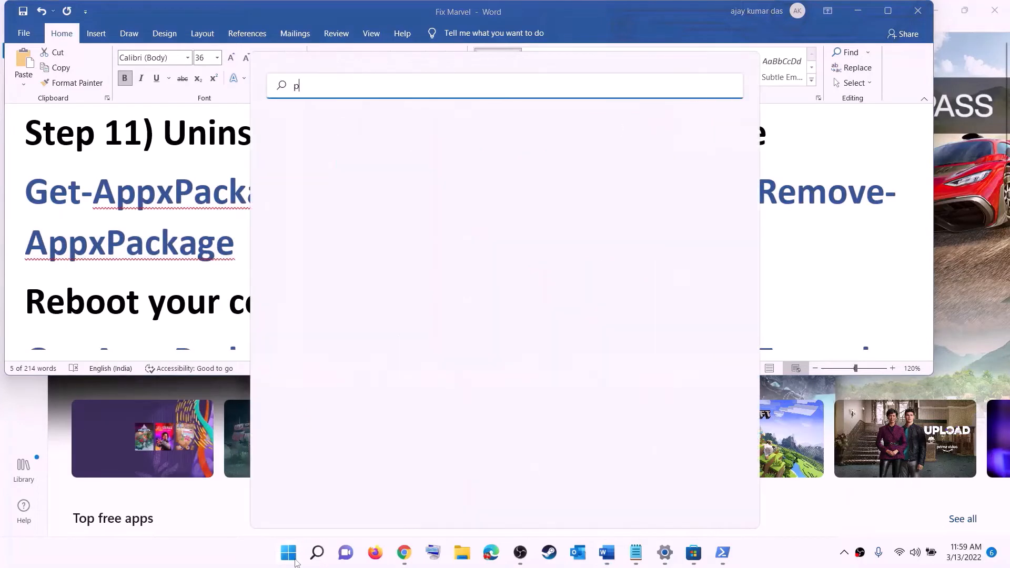
{"action": "type", "text": "owe"}
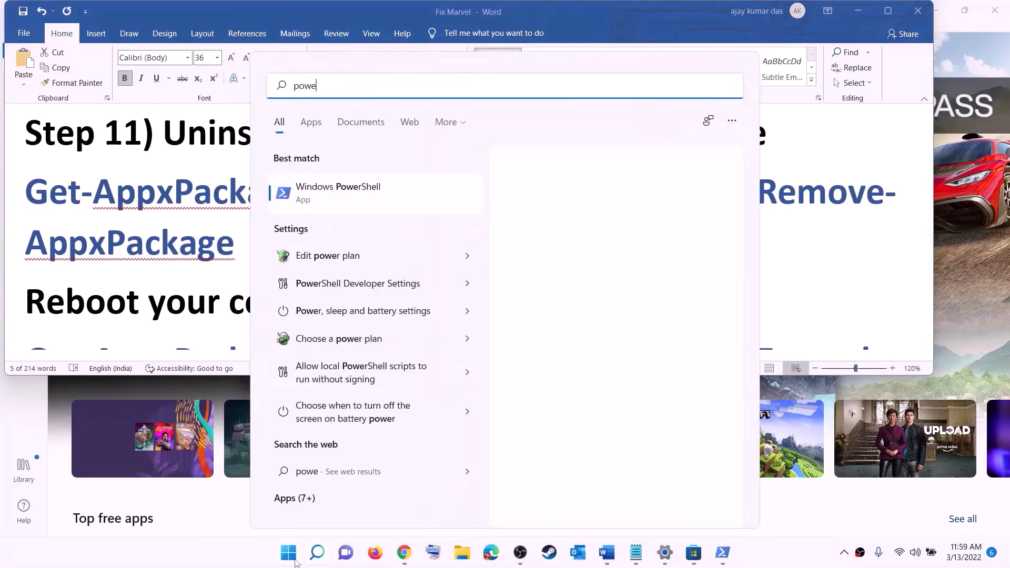
{"action": "type", "text": "rshel"}
{"action": "right_click", "coordinate": [341, 193]}
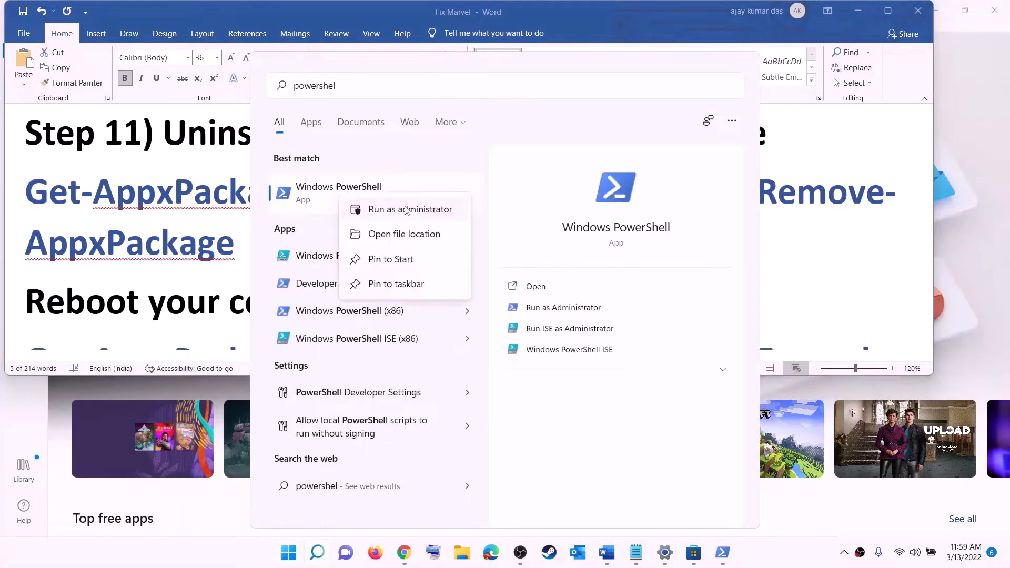
{"action": "left_click", "coordinate": [425, 209]}
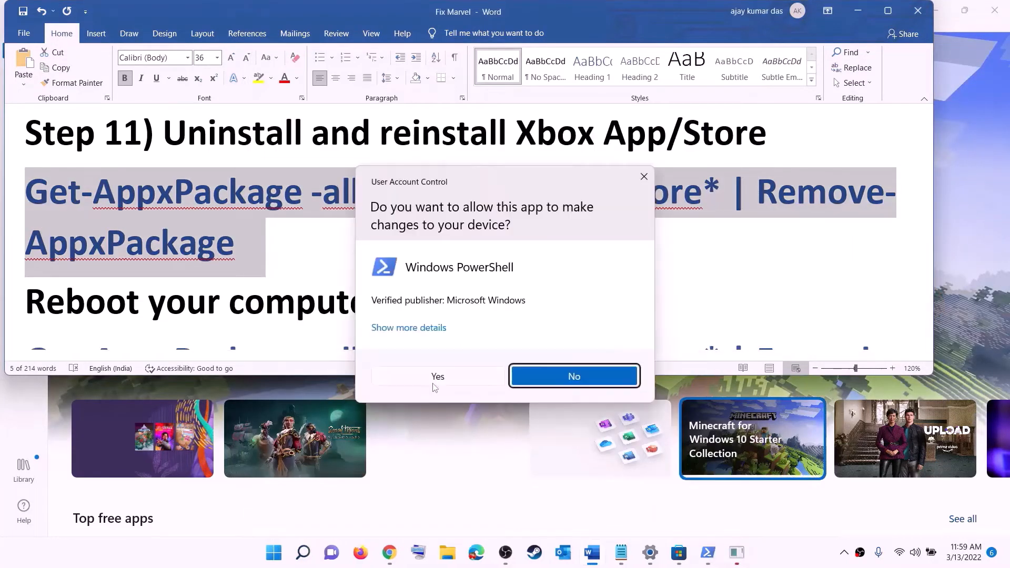
{"action": "left_click", "coordinate": [433, 382]}
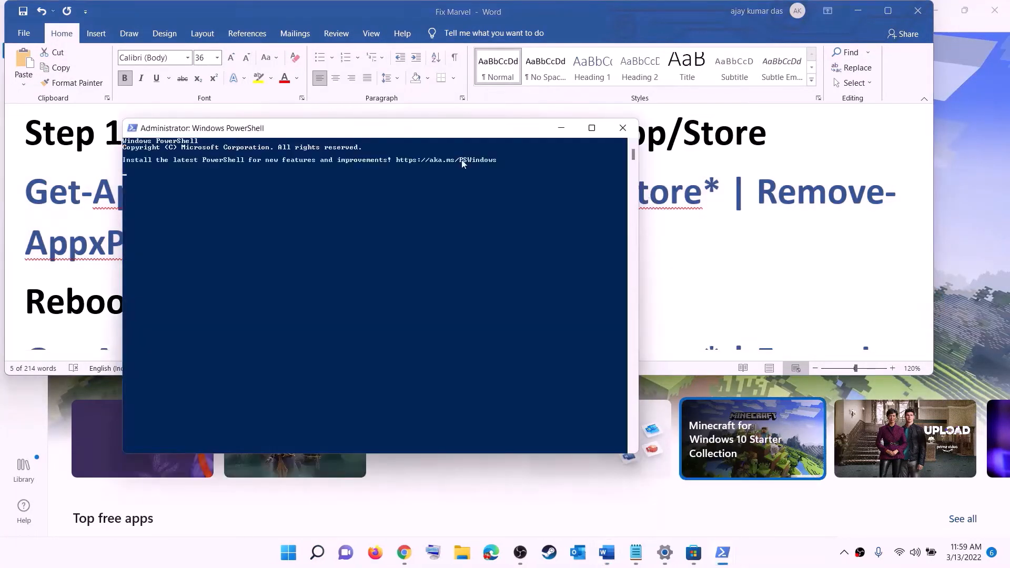
{"action": "right_click", "coordinate": [314, 195]}
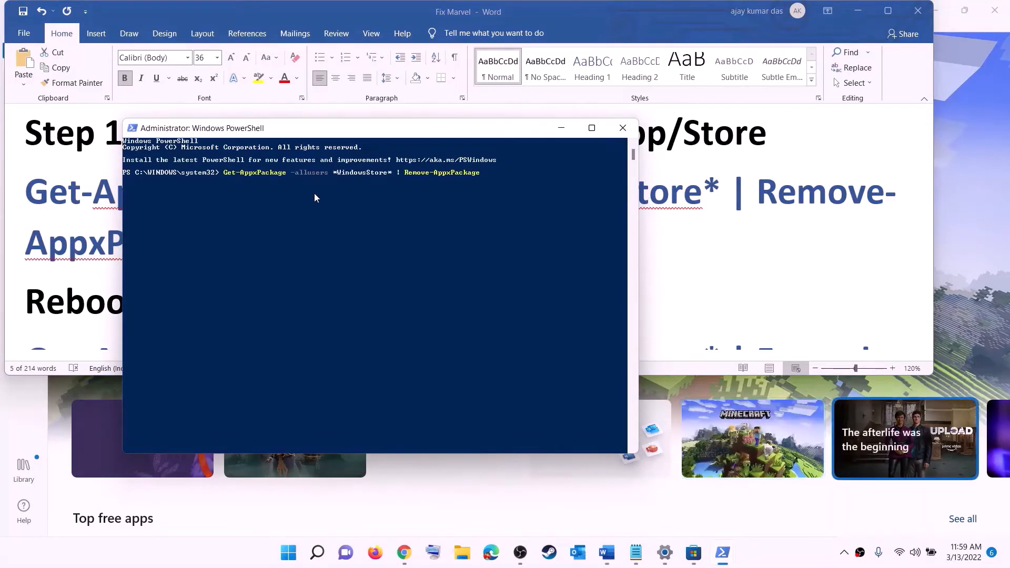
{"action": "key", "text": "Return"}
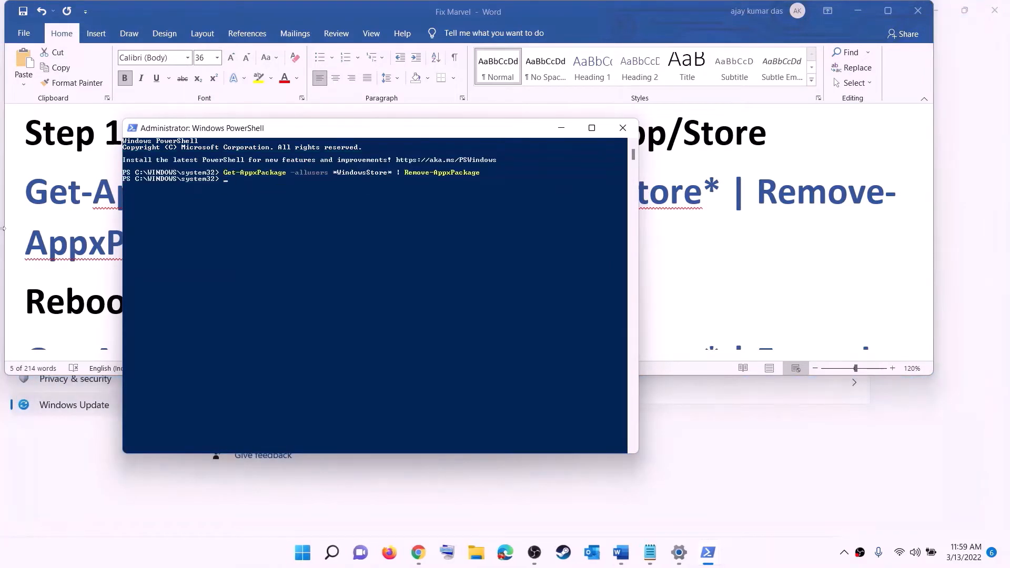
- Highlight the reboot instruction in the Word notes and show the computer's power options, closing them without choosing one
{"action": "left_click_drag", "start_coordinate": [61, 268], "coordinate": [92, 299]}
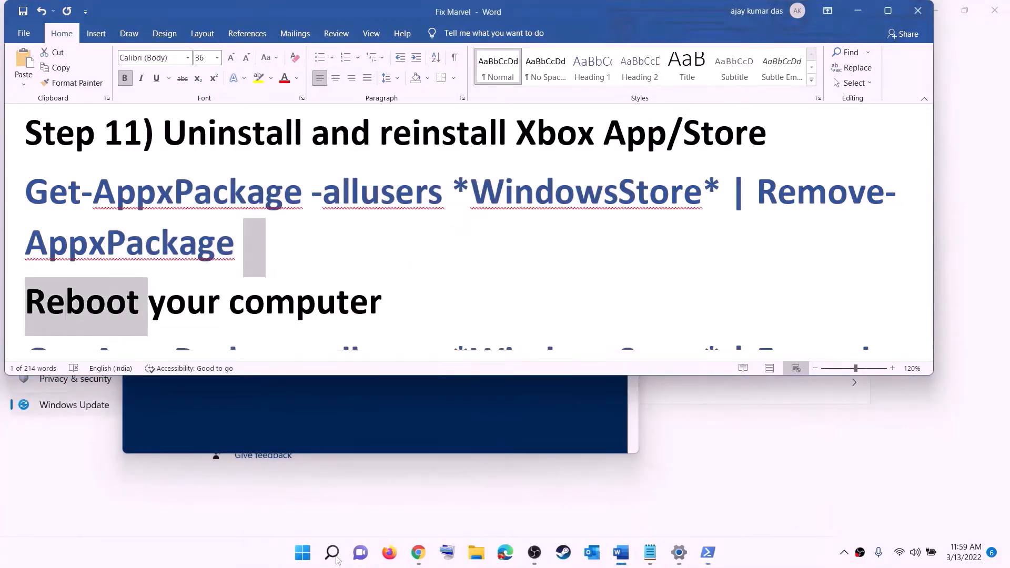
{"action": "left_click", "coordinate": [305, 560]}
{"action": "left_click", "coordinate": [668, 507]}
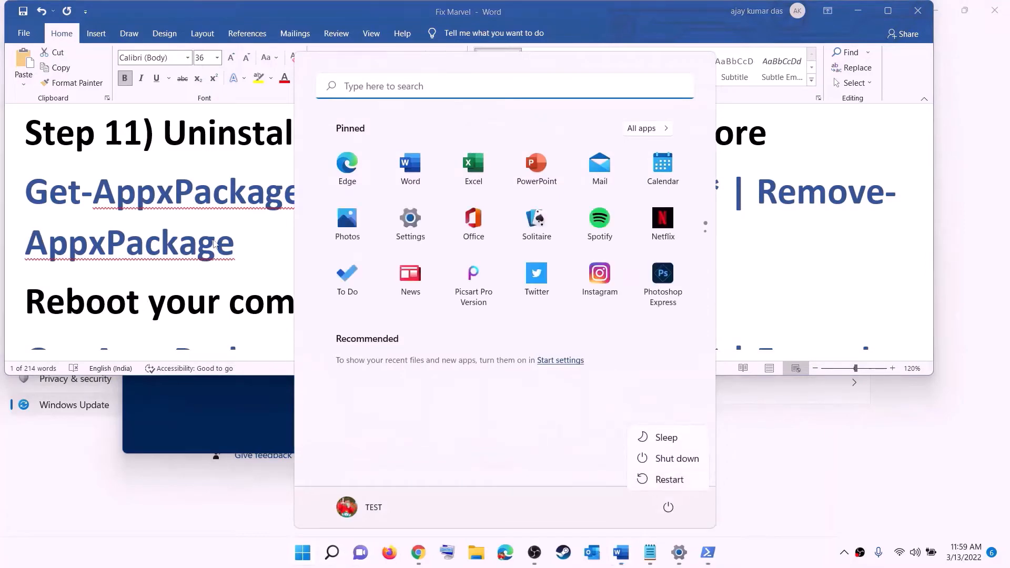
{"action": "key", "text": "Escape"}
{"action": "key", "text": "Escape"}
- Copy the Get-AppxPackage WindowsStore command with Foreach, Add-AppxPackage and -DisableDevelopmentMode -Register from below the reboot line in the notes
{"action": "scroll", "coordinate": [821, 246], "scroll_direction": "down", "scroll_amount": 5}
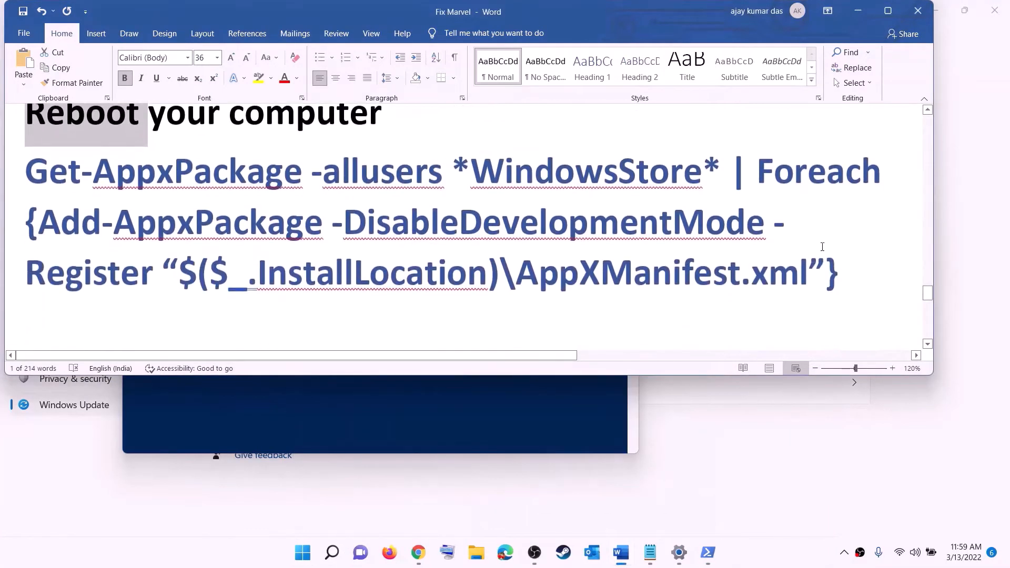
{"action": "left_click_drag", "start_coordinate": [838, 273], "coordinate": [24, 161]}
{"action": "right_click", "coordinate": [170, 204]}
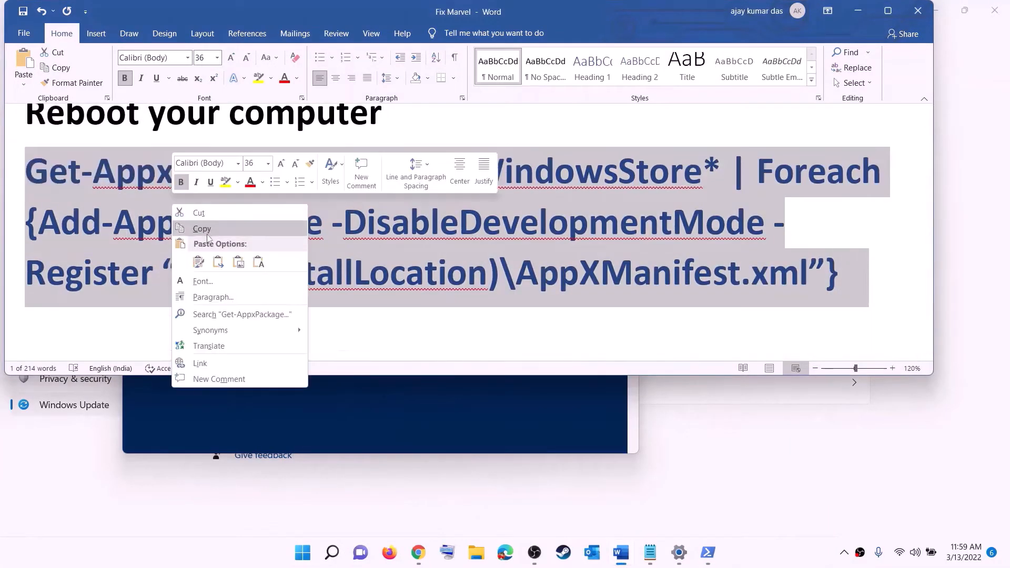
{"action": "left_click", "coordinate": [198, 228]}
- Open a new Windows PowerShell window as administrator and run the copied command that re-registers the WindowsStore package
{"action": "left_click", "coordinate": [304, 556]}
{"action": "type", "text": "p"}
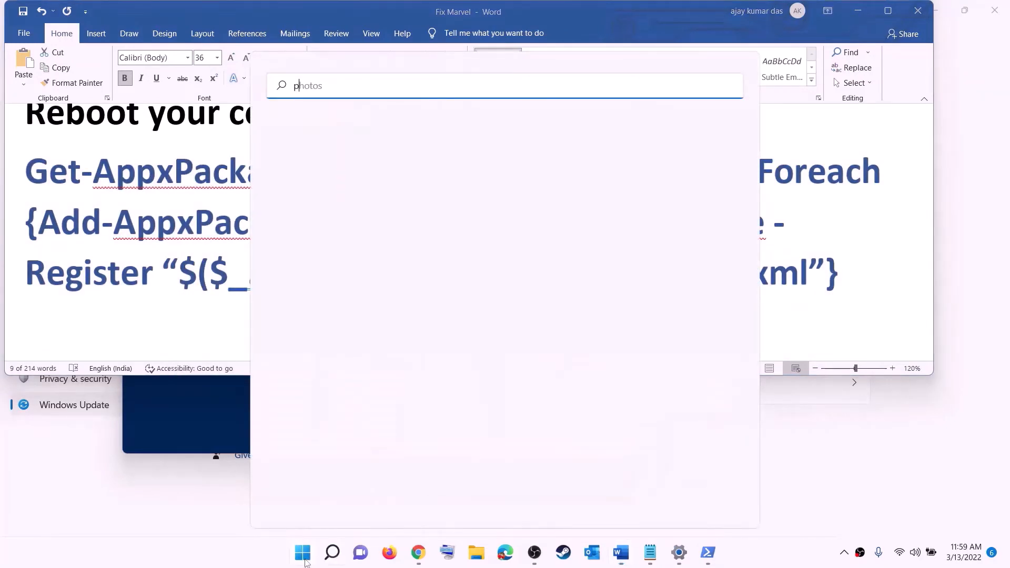
{"action": "type", "text": "owershell"}
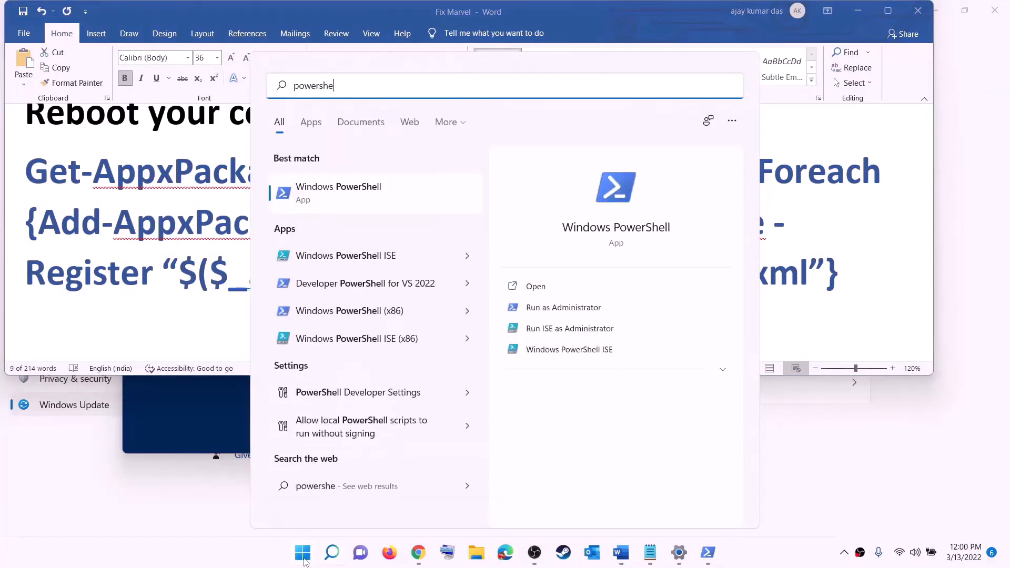
{"action": "right_click", "coordinate": [337, 205]}
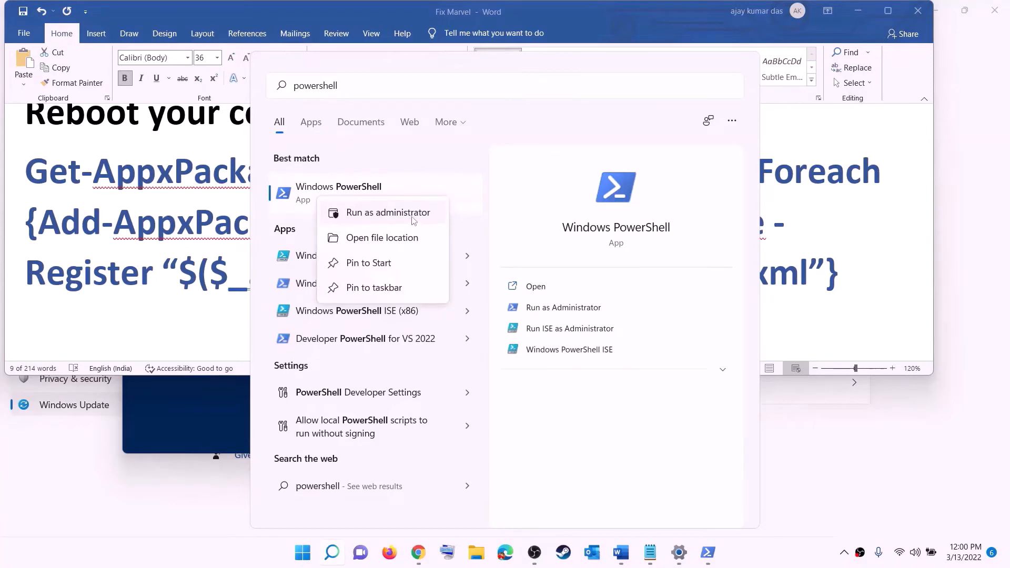
{"action": "left_click", "coordinate": [353, 223]}
{"action": "left_click", "coordinate": [438, 376]}
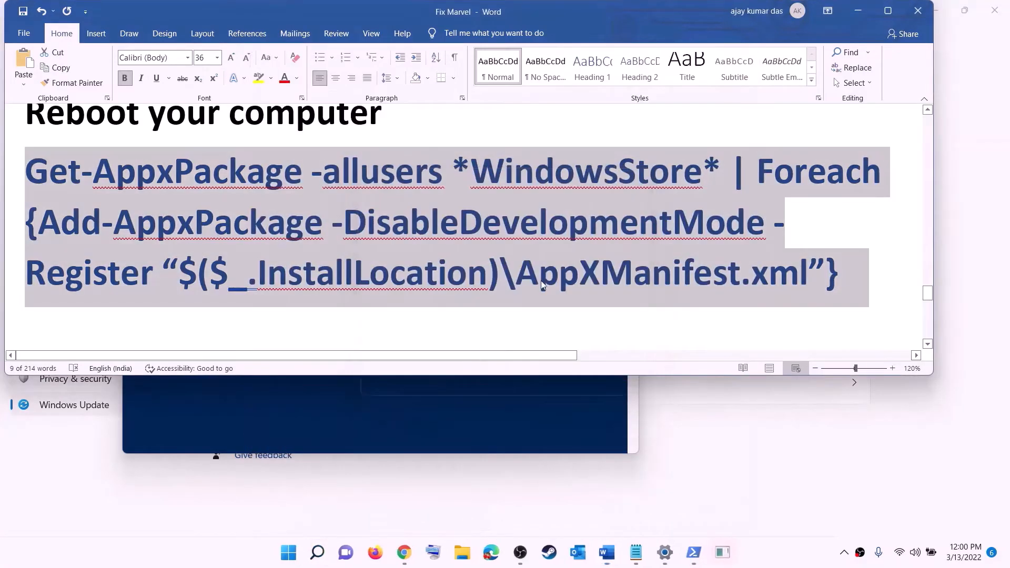
{"action": "key", "text": "ctrl+v"}
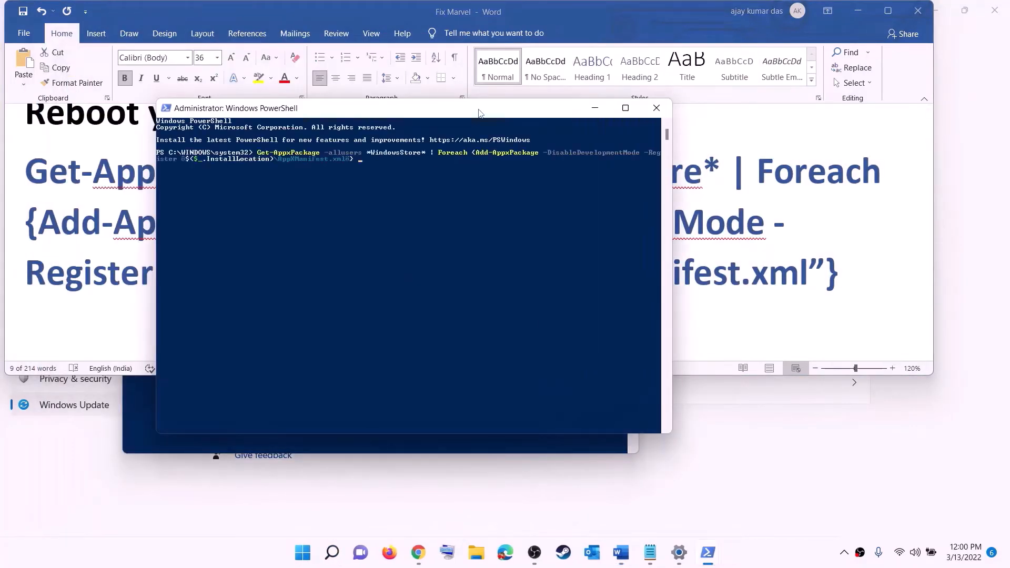
{"action": "key", "text": "Return"}
- Find Microsoft Store through Windows search, open it and maximize its window
{"action": "left_click", "coordinate": [314, 559]}
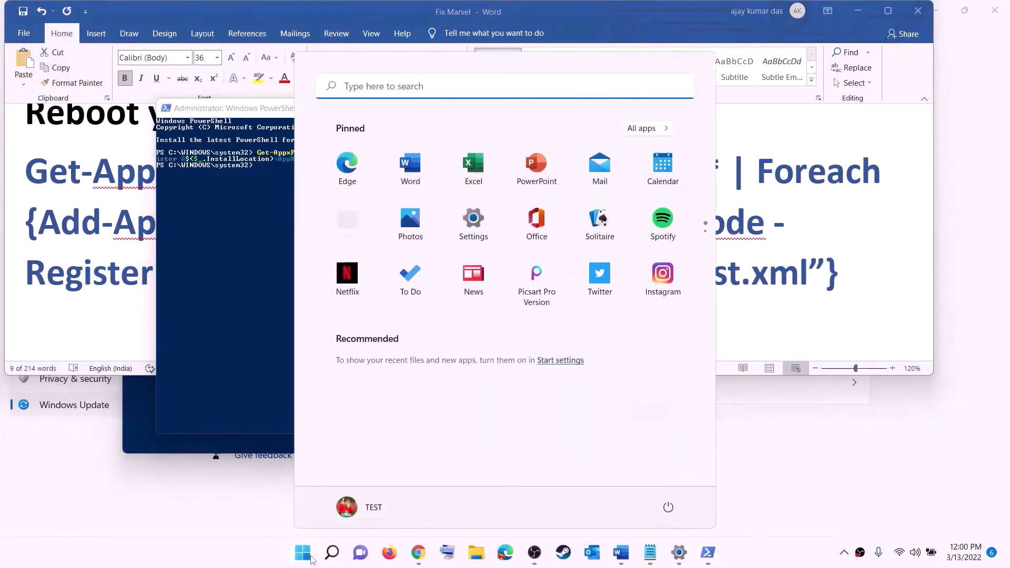
{"action": "type", "text": "store"}
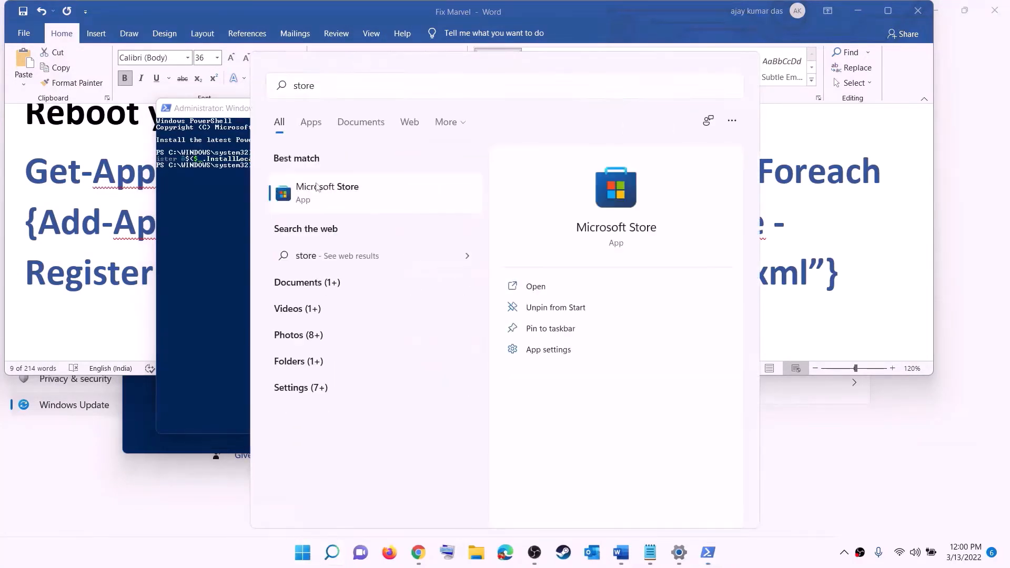
{"action": "left_click", "coordinate": [316, 188]}
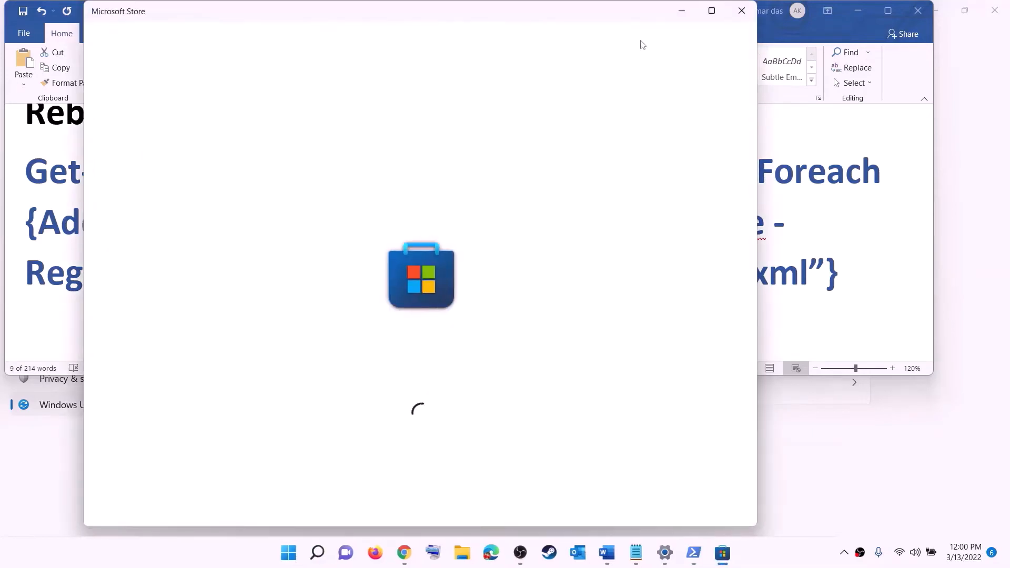
{"action": "left_click", "coordinate": [711, 10]}
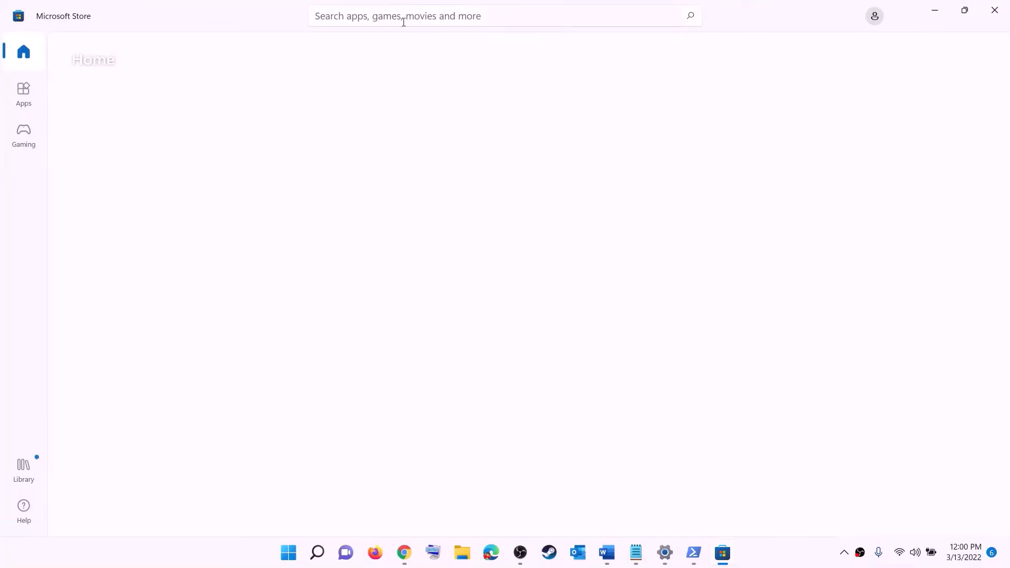
- Search the Microsoft Store for "xbox" and open the Xbox app's page
{"action": "left_click", "coordinate": [379, 16]}
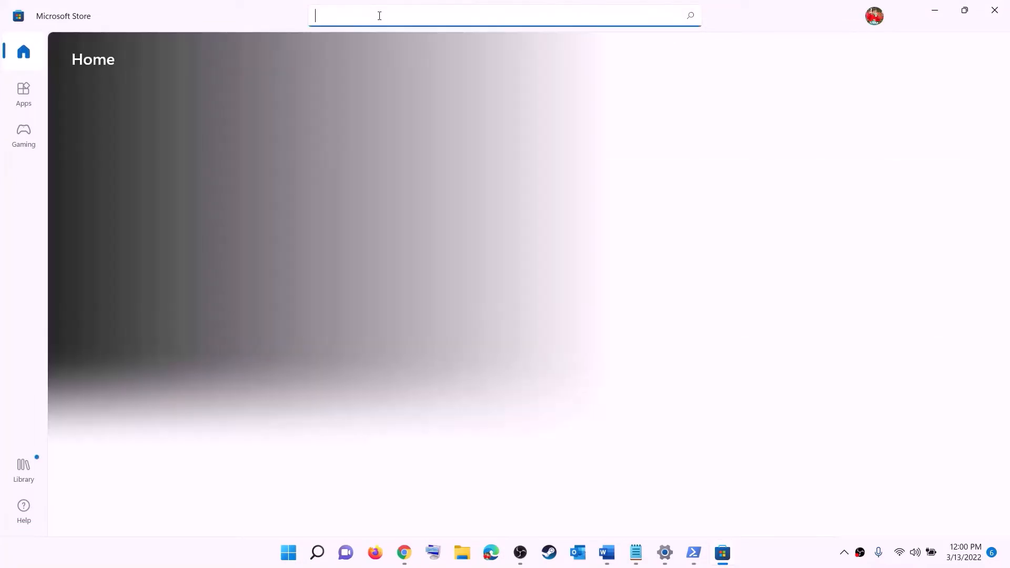
{"action": "type", "text": "xbo"}
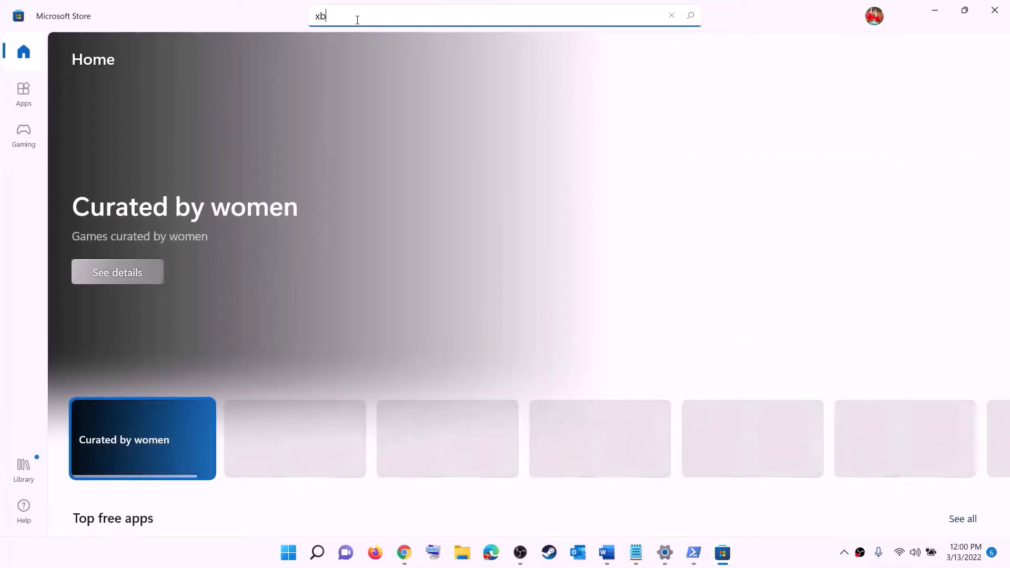
{"action": "type", "text": "x"}
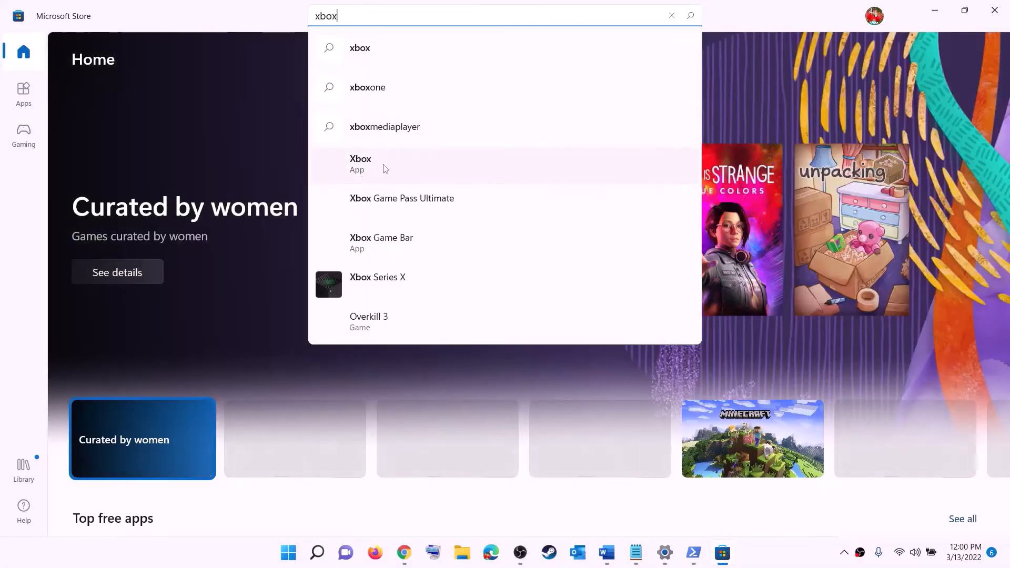
{"action": "left_click", "coordinate": [379, 165]}
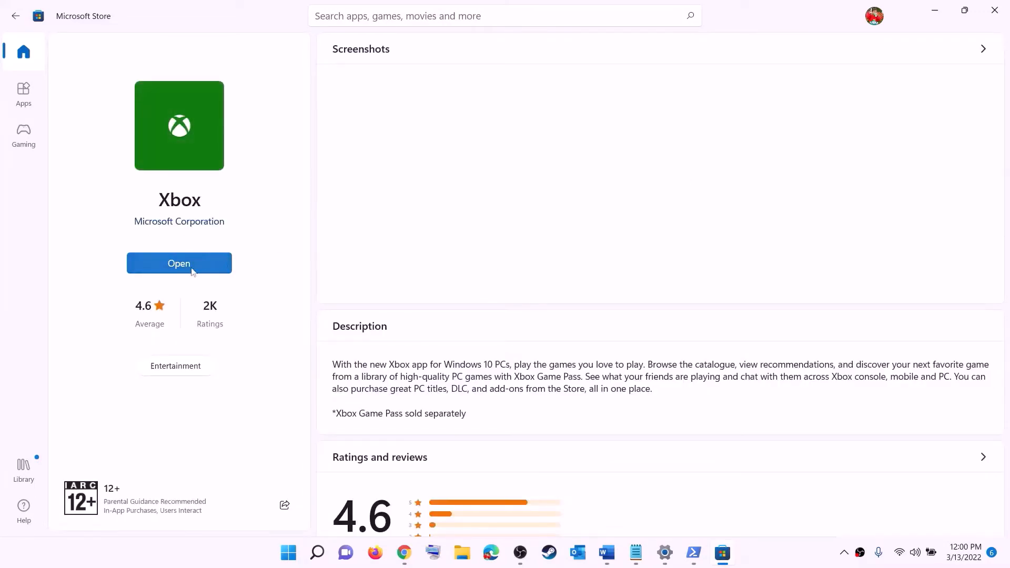
- Return to the Word notes and read step 12 about installing to the C drive or a different drive
{"action": "left_click", "coordinate": [607, 552]}
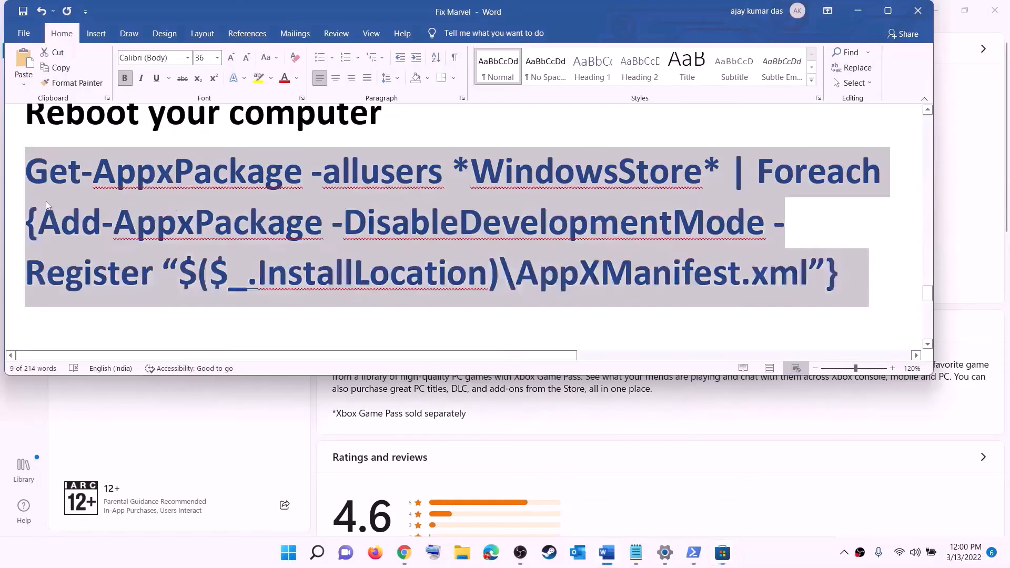
{"action": "scroll", "coordinate": [286, 258], "scroll_direction": "down", "scroll_amount": 5}
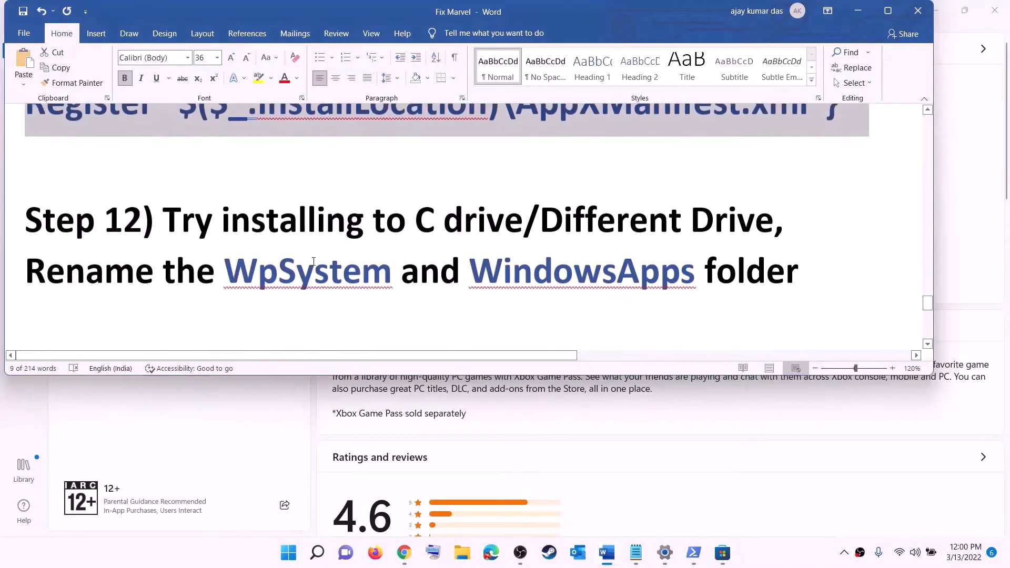
{"action": "left_click_drag", "start_coordinate": [164, 205], "coordinate": [611, 195]}
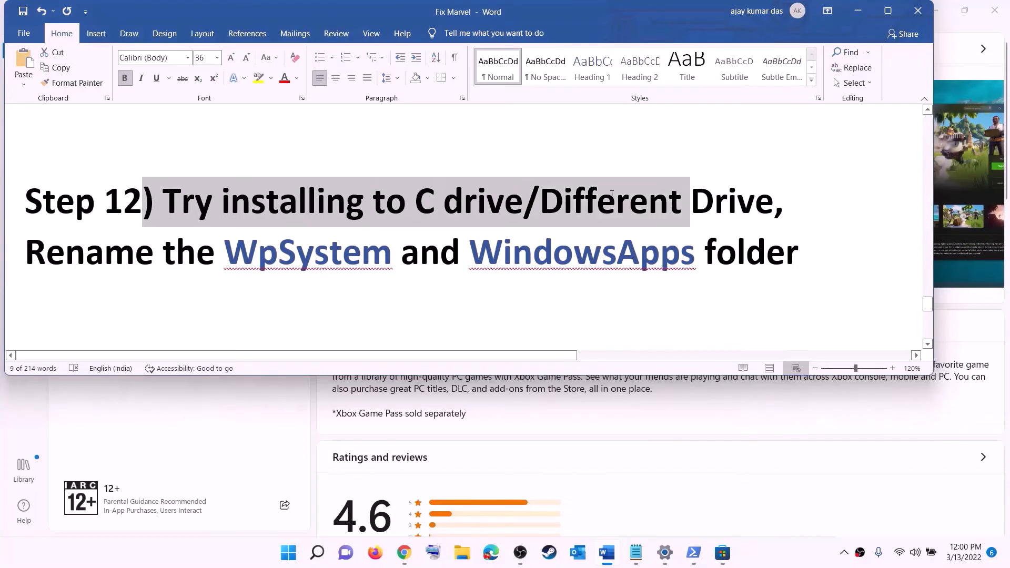
{"action": "left_click", "coordinate": [441, 214]}
{"action": "left_click_drag", "start_coordinate": [416, 210], "coordinate": [755, 211]}
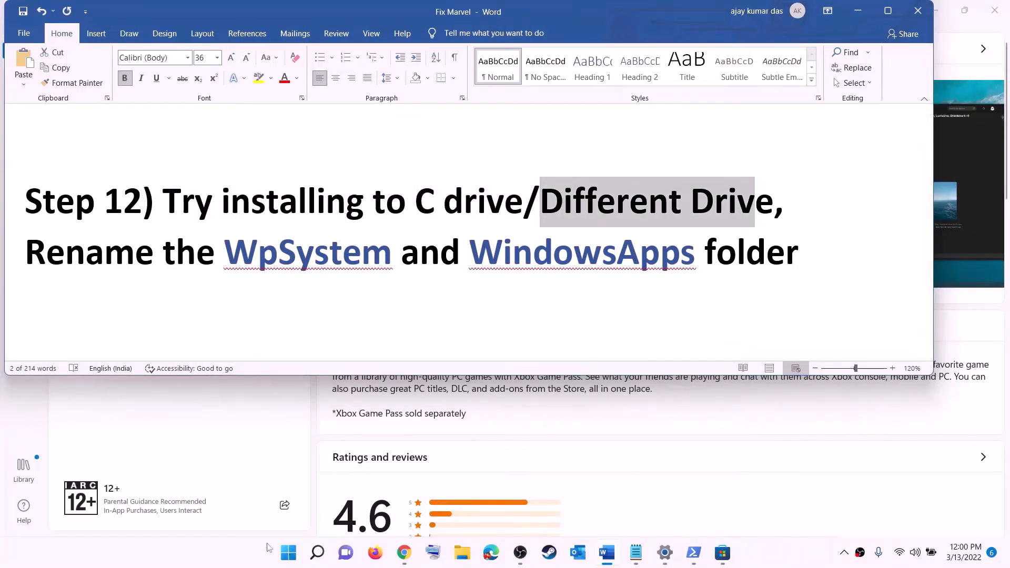
- Open the "Where new content is saved" page under the advanced storage settings of the System section in Windows Settings
{"action": "left_click", "coordinate": [288, 552]}
{"action": "left_click", "coordinate": [476, 228]}
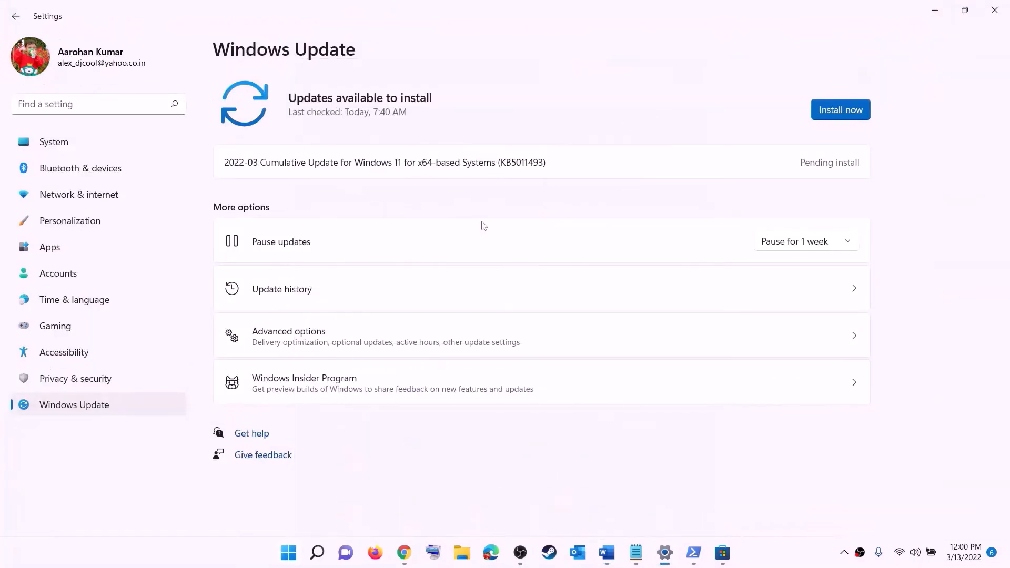
{"action": "left_click", "coordinate": [55, 143]}
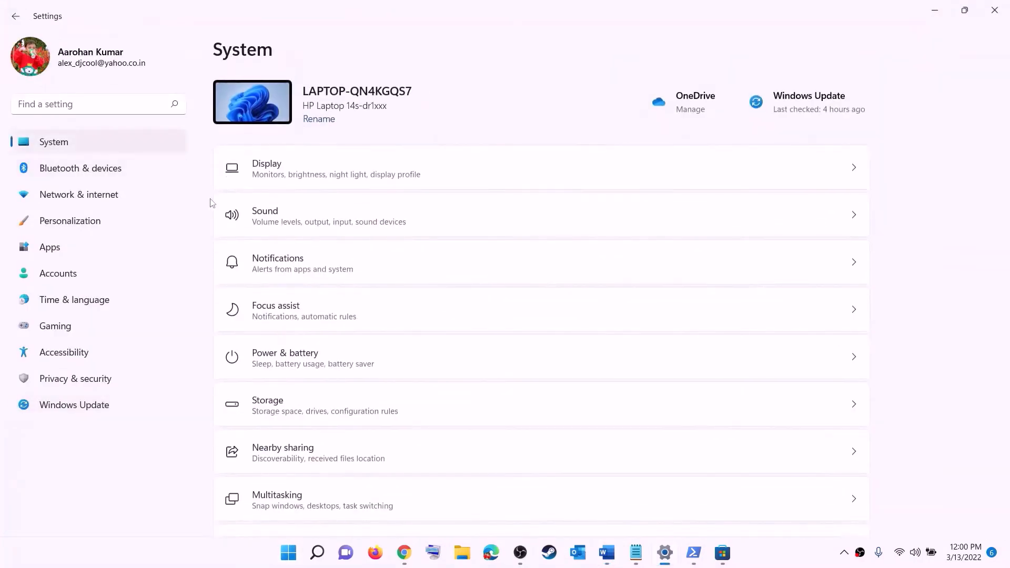
{"action": "scroll", "coordinate": [320, 333], "scroll_direction": "down", "scroll_amount": 3}
{"action": "left_click", "coordinate": [268, 279]}
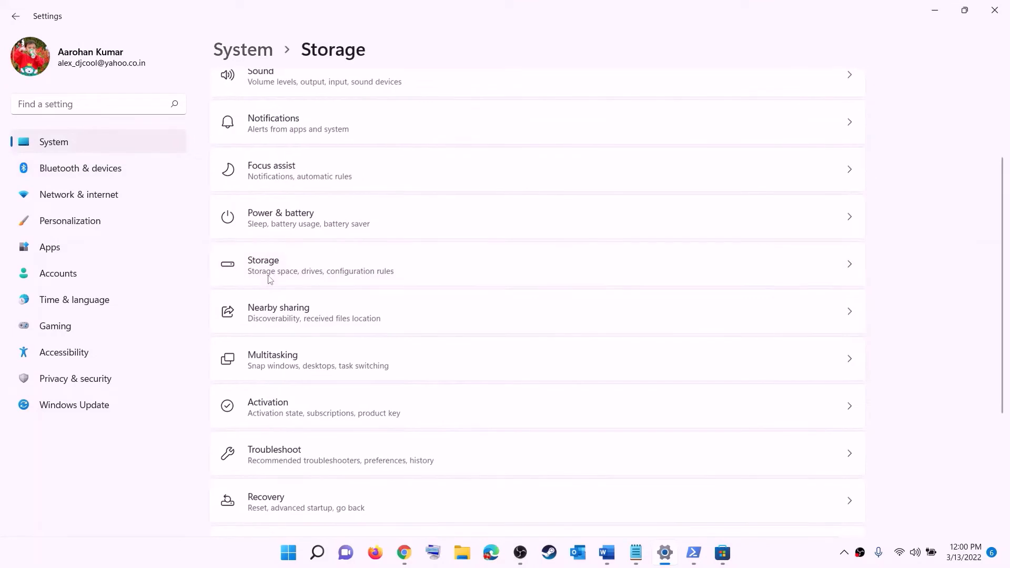
{"action": "scroll", "coordinate": [375, 371], "scroll_direction": "down", "scroll_amount": 5}
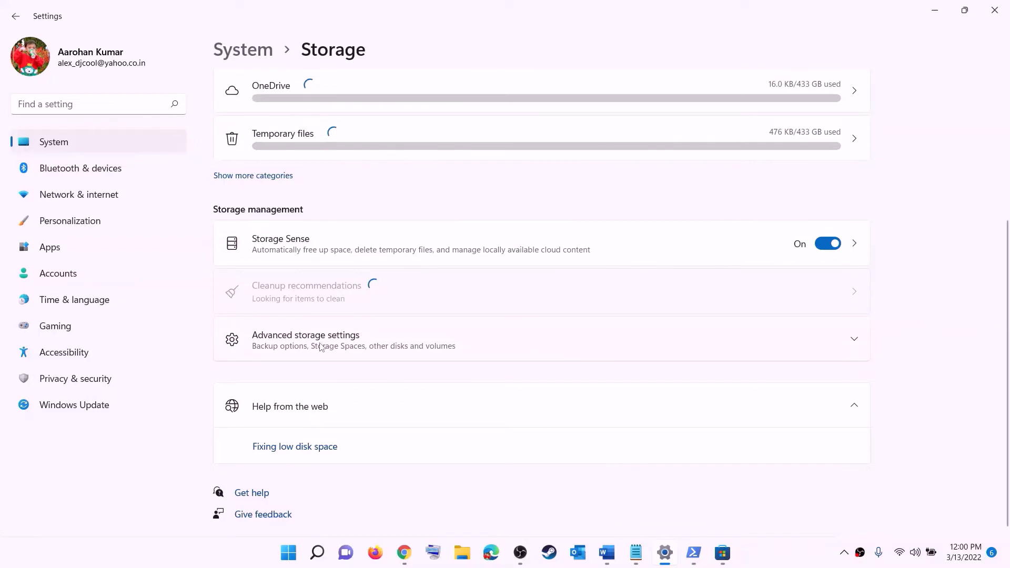
{"action": "left_click", "coordinate": [321, 347]}
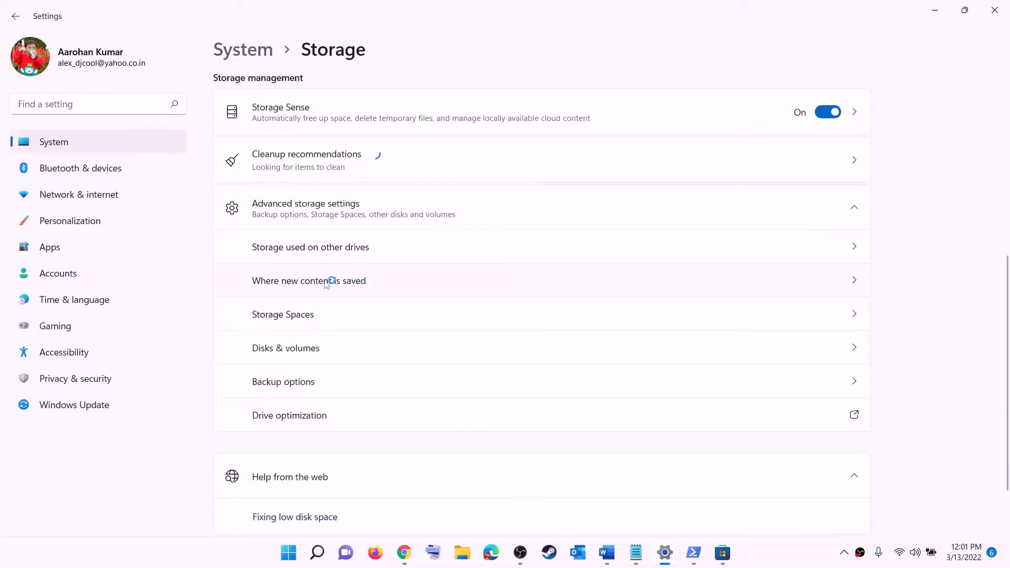
{"action": "left_click", "coordinate": [325, 281]}
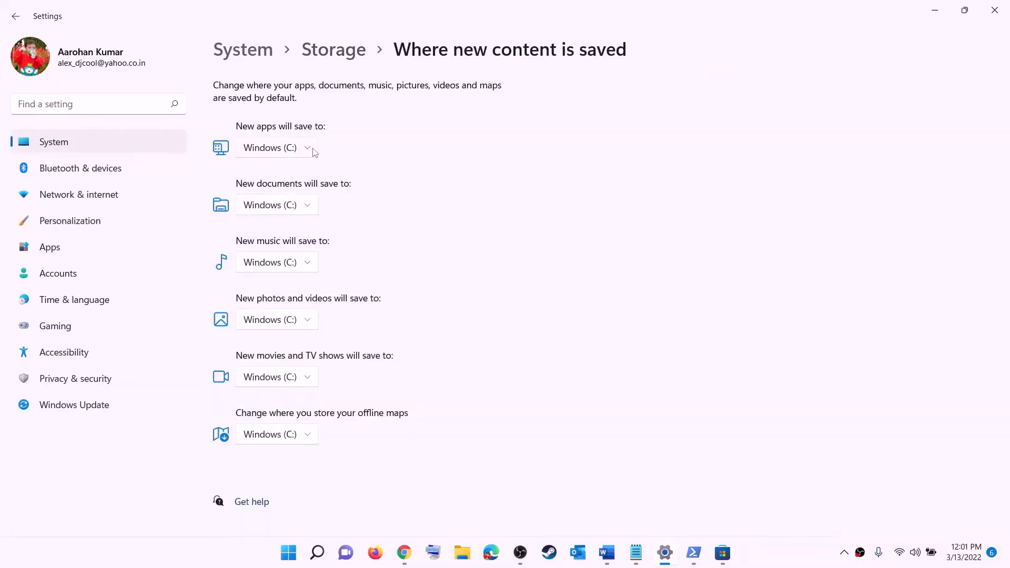
- Check which drives are offered for saving new apps, then close Windows Settings
{"action": "left_click", "coordinate": [311, 151]}
{"action": "left_click", "coordinate": [310, 155]}
{"action": "left_click", "coordinate": [309, 152]}
{"action": "left_click", "coordinate": [333, 160]}
{"action": "left_click", "coordinate": [309, 152]}
{"action": "left_click", "coordinate": [347, 155]}
{"action": "left_click", "coordinate": [992, 13]}
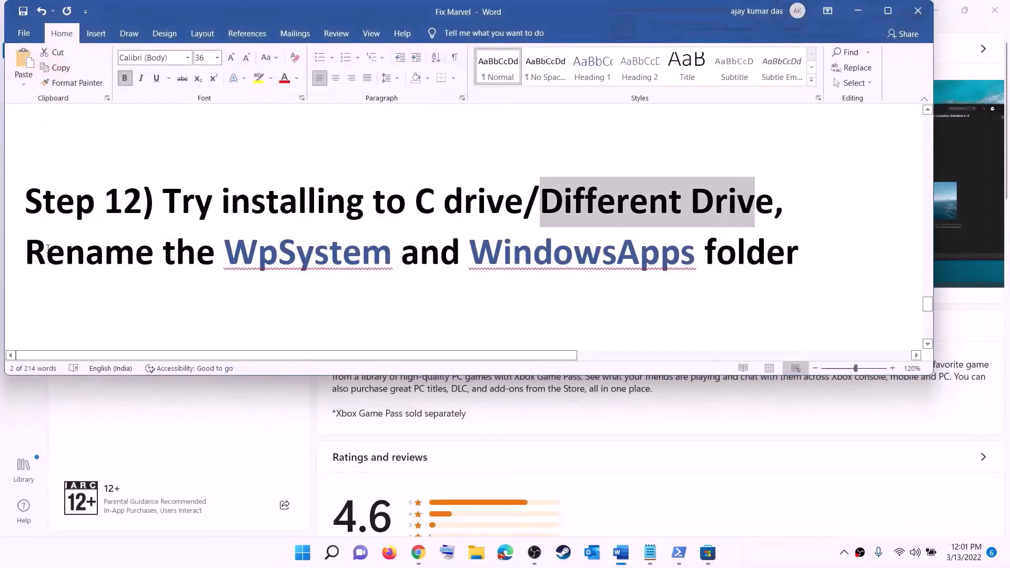
- Highlight the note about renaming the WpSystem and WindowsApps folders, and open the New Volume (D:) drive in File Explorer
{"action": "left_click_drag", "start_coordinate": [47, 248], "coordinate": [799, 263]}
{"action": "left_click", "coordinate": [799, 263]}
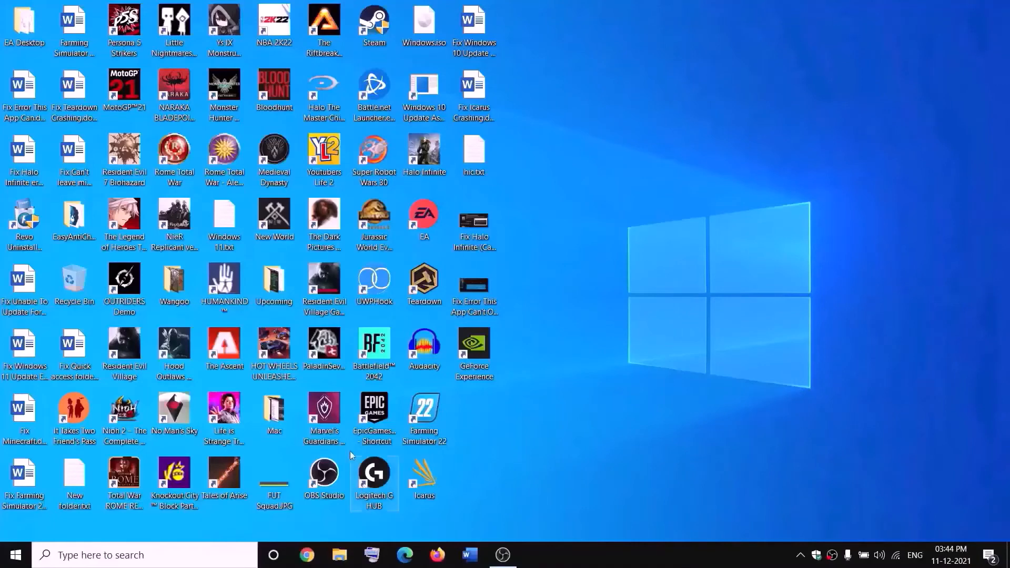
{"action": "left_click", "coordinate": [341, 554]}
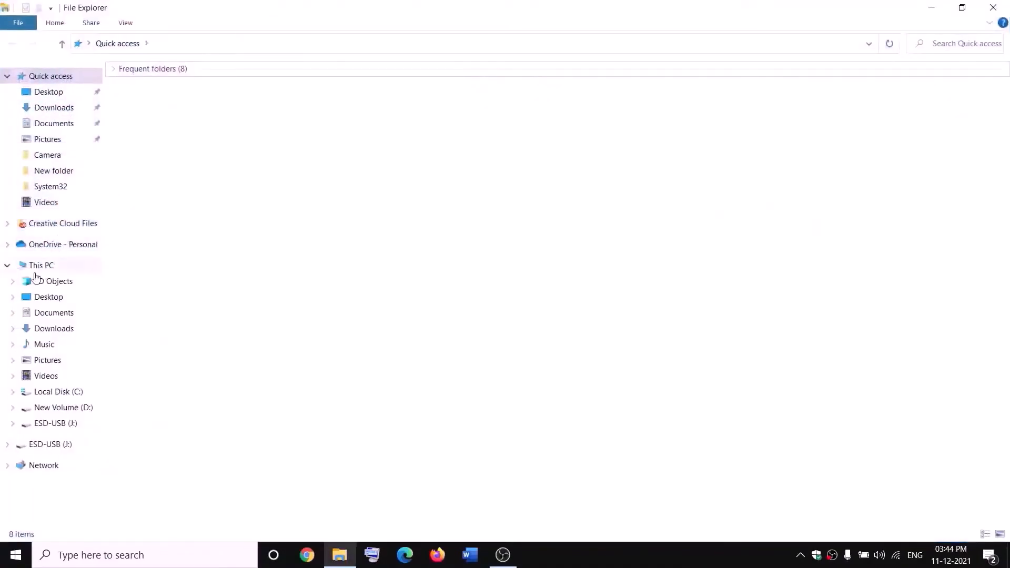
{"action": "left_click", "coordinate": [35, 270]}
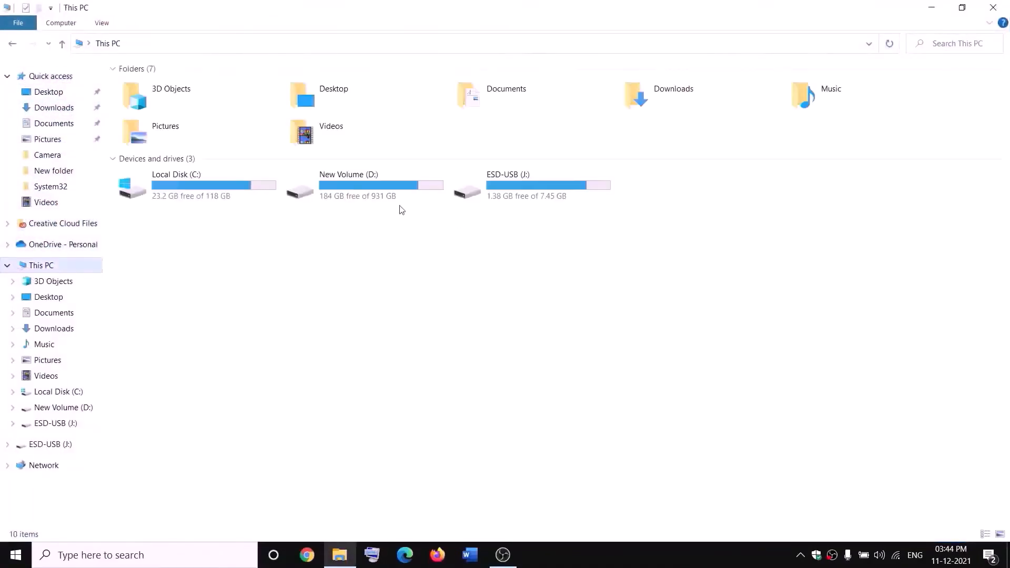
{"action": "left_click", "coordinate": [376, 196]}
{"action": "double_click", "coordinate": [376, 195]}
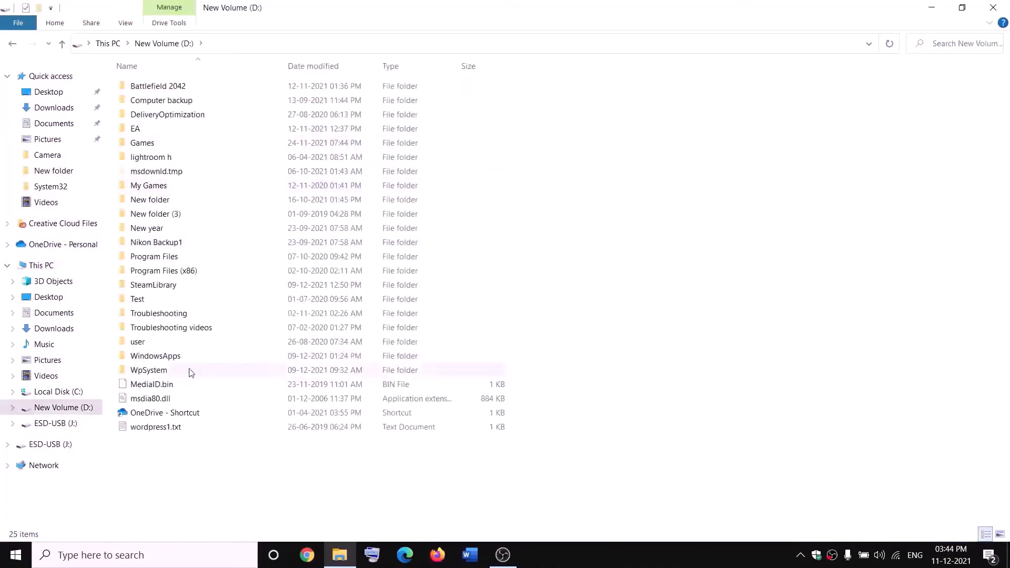
{"action": "left_click", "coordinate": [151, 369]}
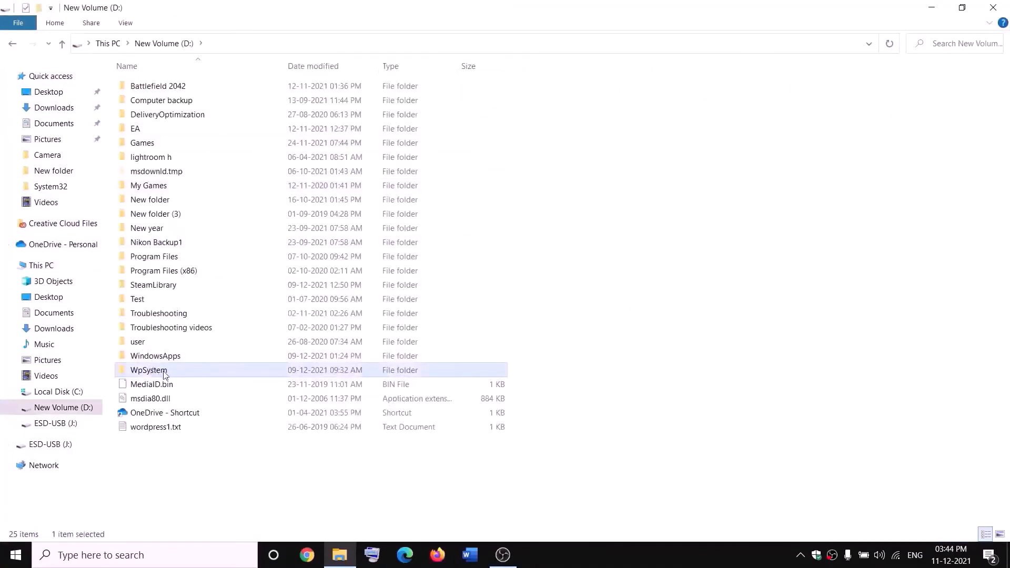
{"action": "right_click", "coordinate": [163, 374]}
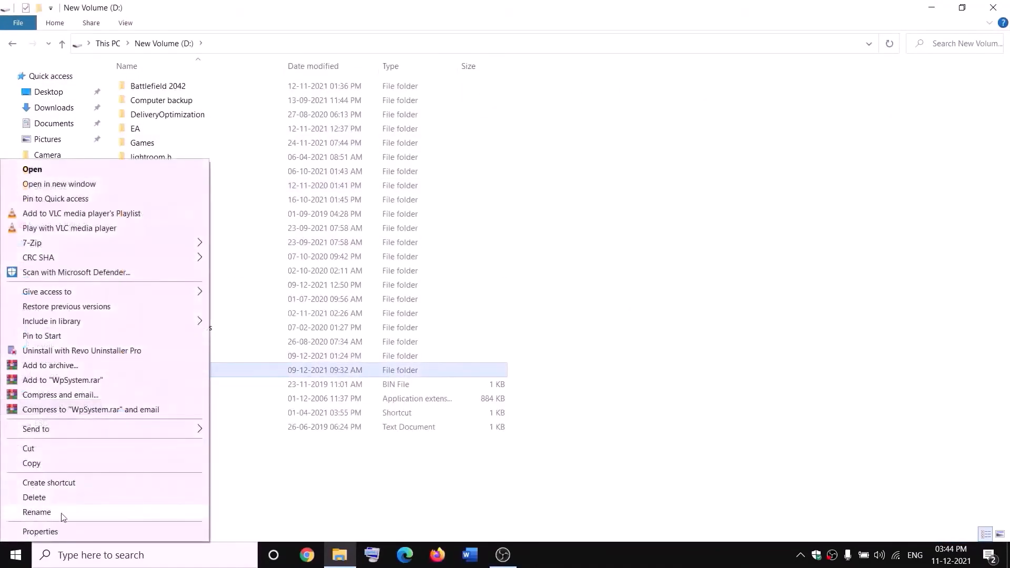
{"action": "left_click", "coordinate": [322, 481]}
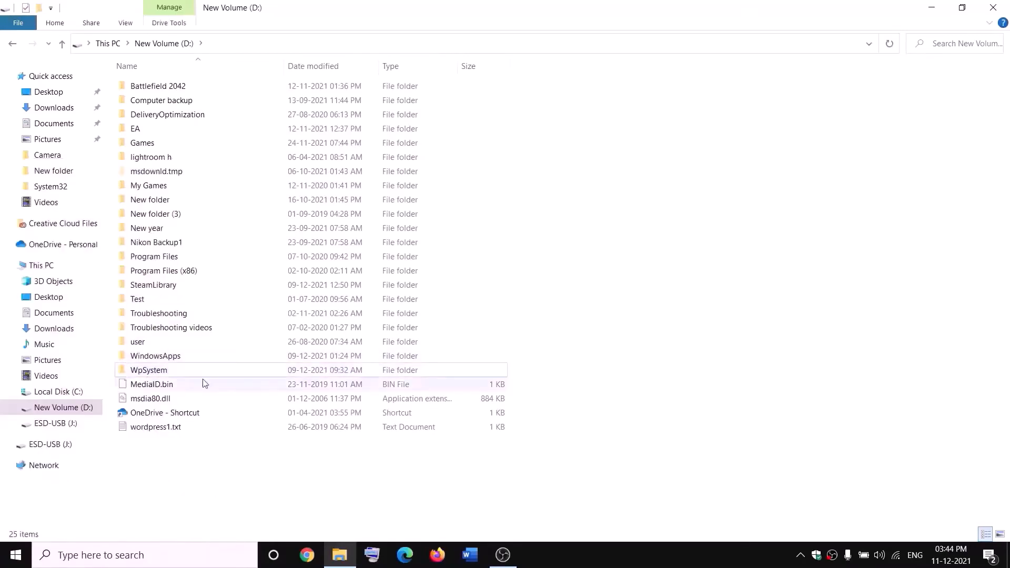
- Open the advanced security settings of the WpSystem folder on the D: drive
{"action": "mouse_move", "coordinate": [144, 374]}
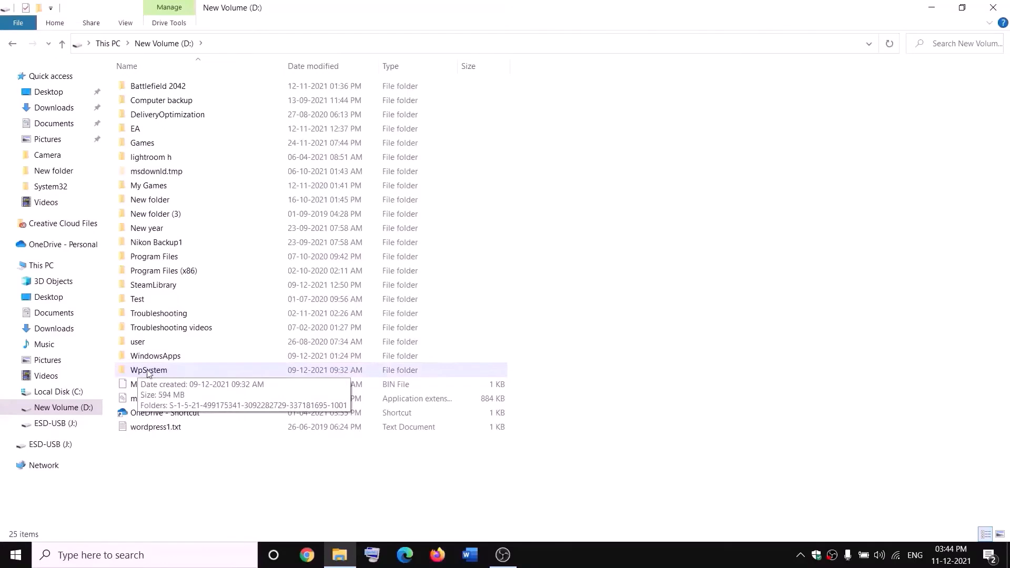
{"action": "right_click", "coordinate": [147, 373]}
{"action": "left_click", "coordinate": [28, 530]}
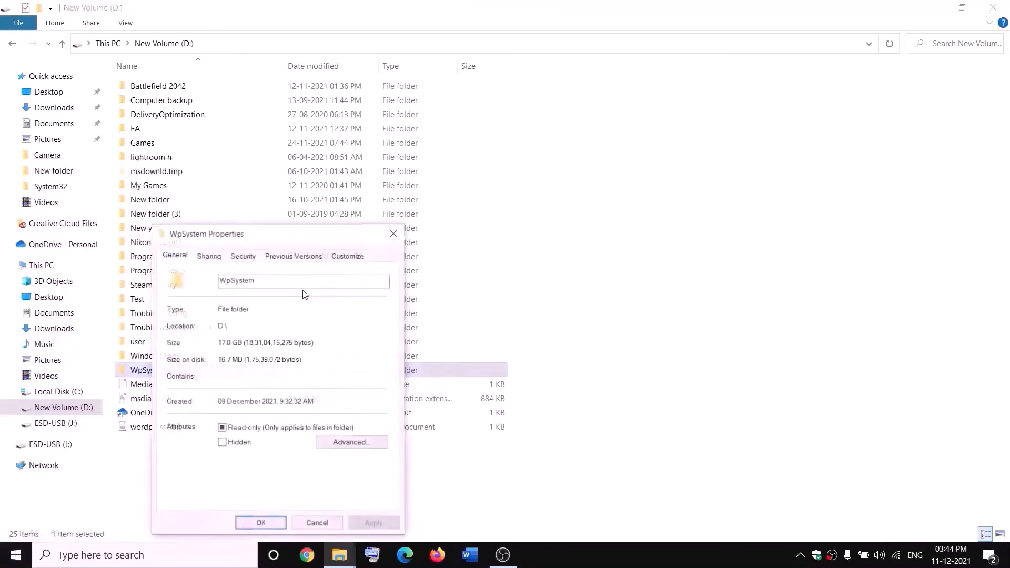
{"action": "left_click_drag", "start_coordinate": [299, 235], "coordinate": [434, 149]}
{"action": "left_click", "coordinate": [375, 169]}
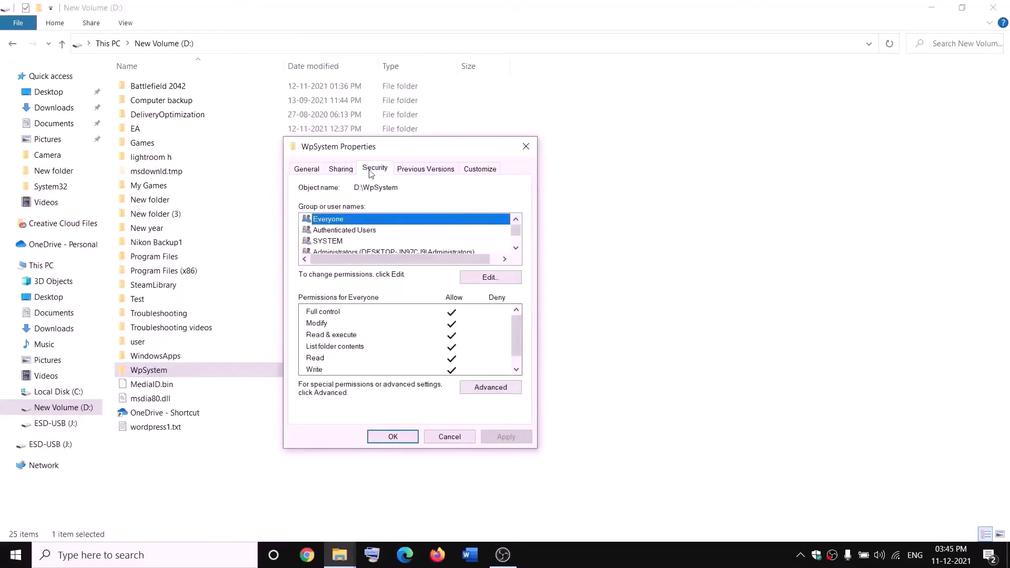
{"action": "left_click", "coordinate": [496, 390]}
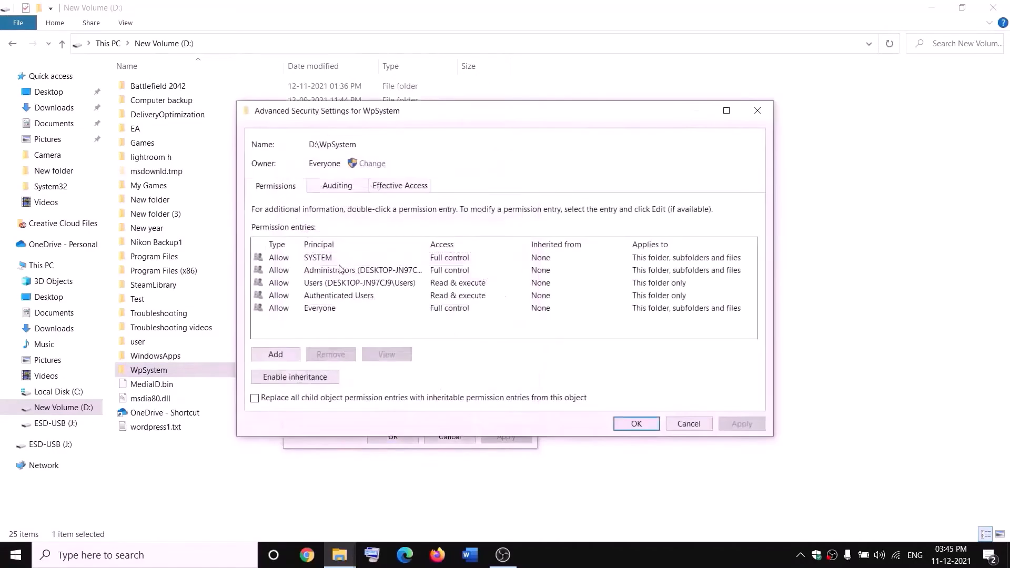
- Set the owner of the WpSystem folder to Everyone, checking the name before accepting it
{"action": "left_click", "coordinate": [372, 163]}
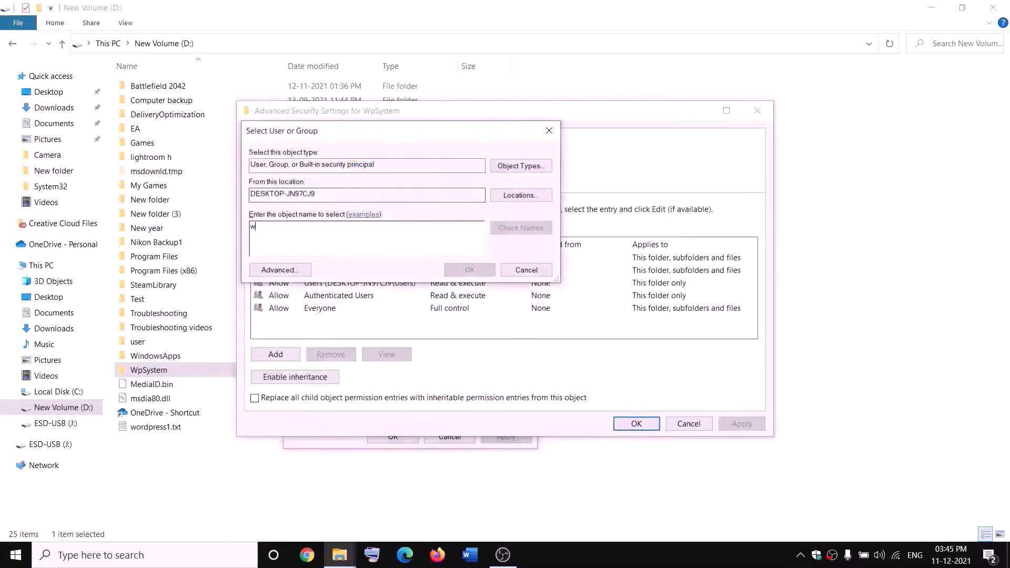
{"action": "key", "text": "BackSpace"}
{"action": "type", "text": "everyone"}
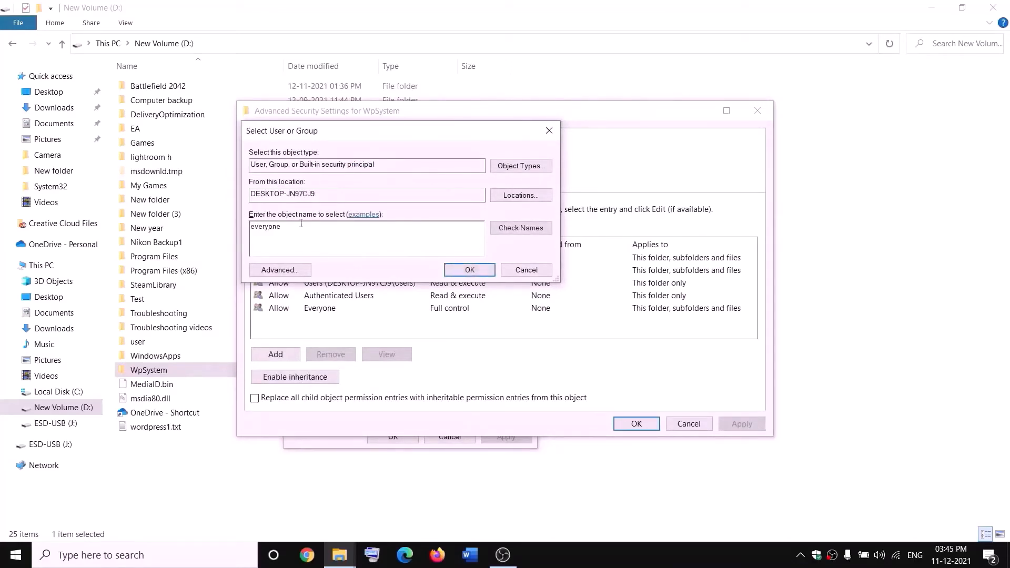
{"action": "left_click_drag", "start_coordinate": [301, 223], "coordinate": [251, 227]}
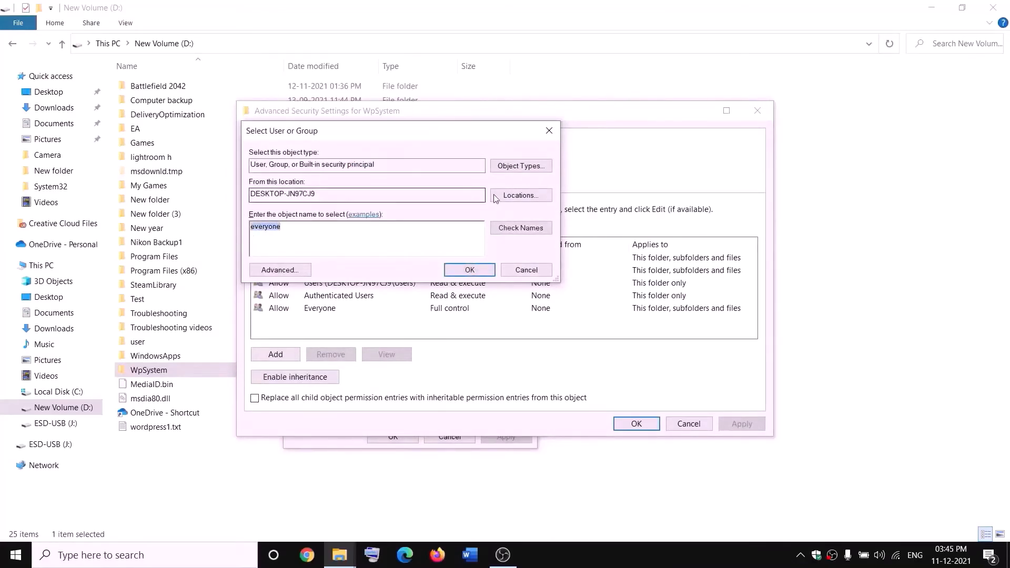
{"action": "left_click", "coordinate": [529, 233]}
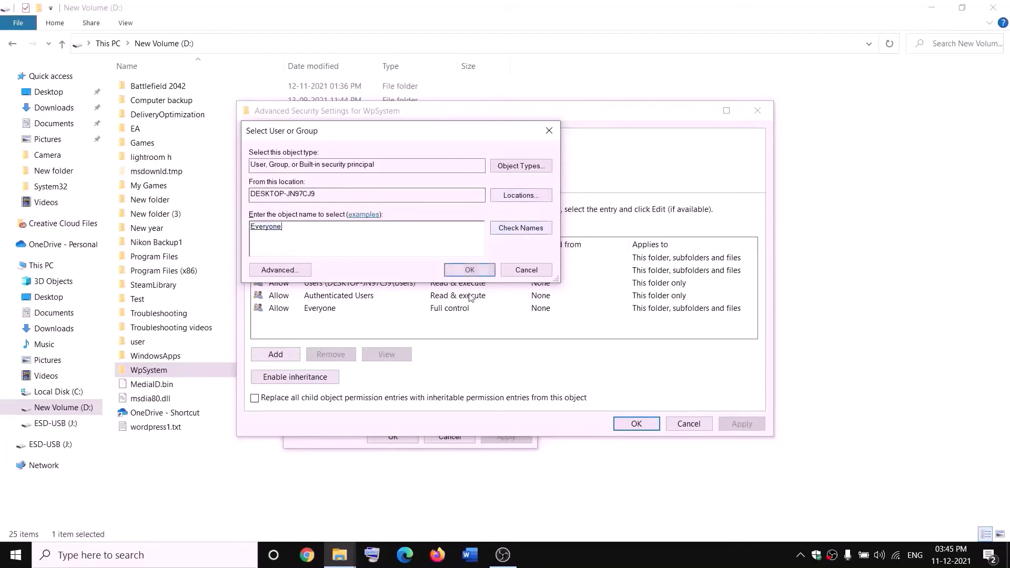
{"action": "left_click", "coordinate": [471, 272]}
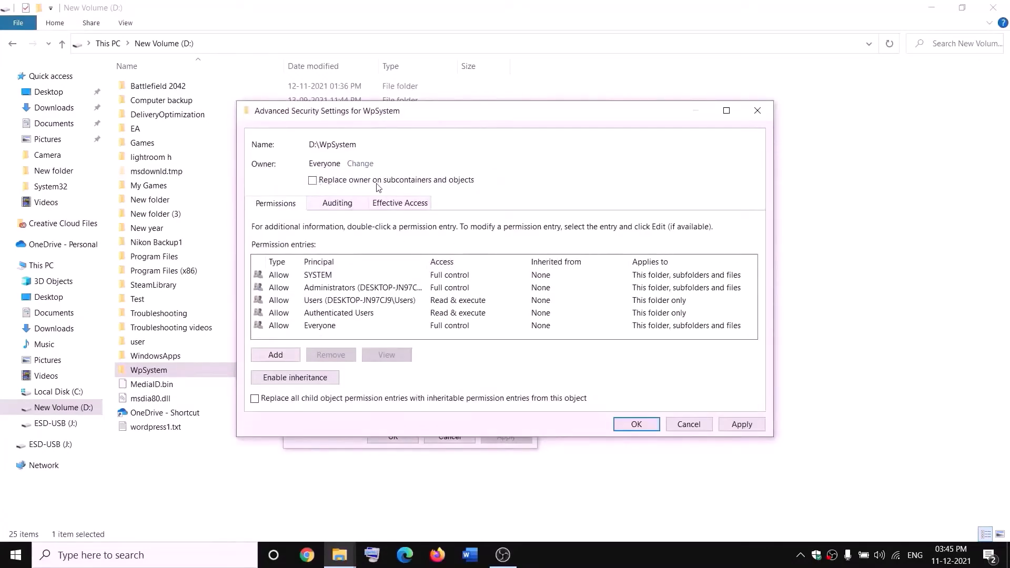
- Enable replacing the owner on subcontainers and objects, apply the ownership change and close the WpSystem folder's properties
{"action": "left_click", "coordinate": [312, 181]}
{"action": "left_click", "coordinate": [740, 424]}
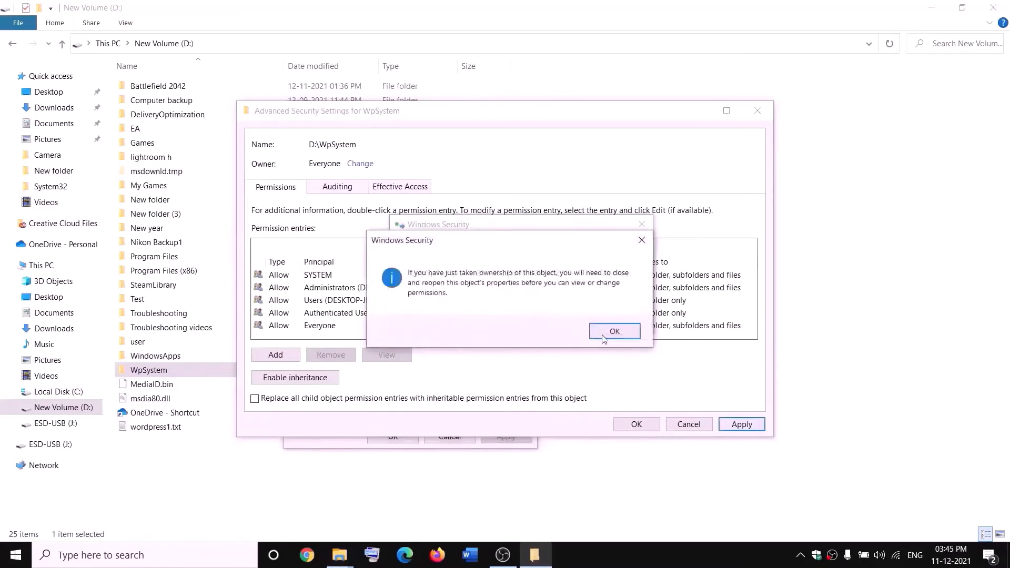
{"action": "left_click", "coordinate": [608, 332]}
{"action": "left_click", "coordinate": [394, 437]}
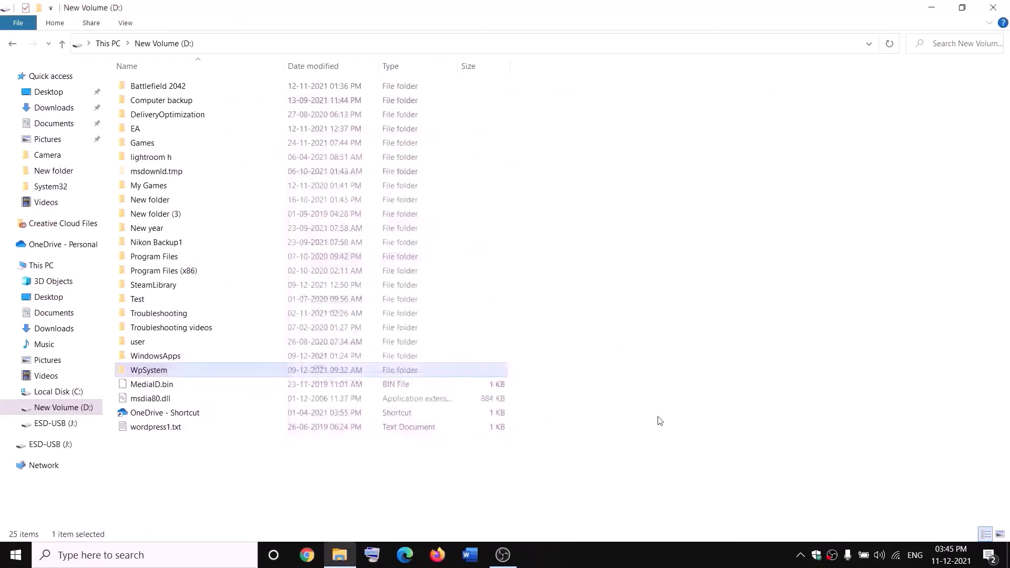
- Reopen the WpSystem folder's properties and bring up its advanced security settings again
{"action": "right_click", "coordinate": [152, 374]}
{"action": "left_click", "coordinate": [60, 531]}
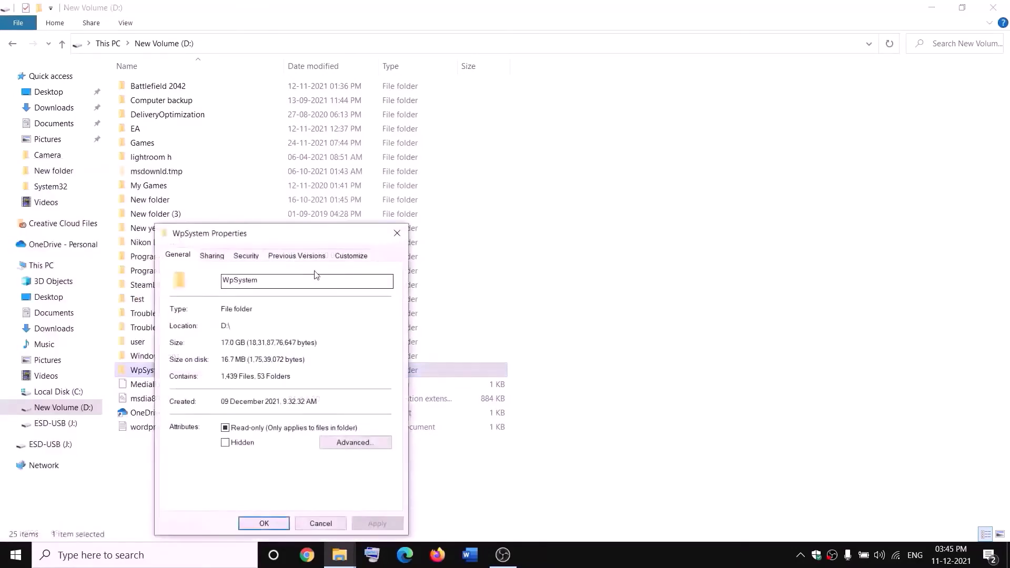
{"action": "left_click_drag", "start_coordinate": [342, 225], "coordinate": [395, 173]}
{"action": "left_click", "coordinate": [372, 192]}
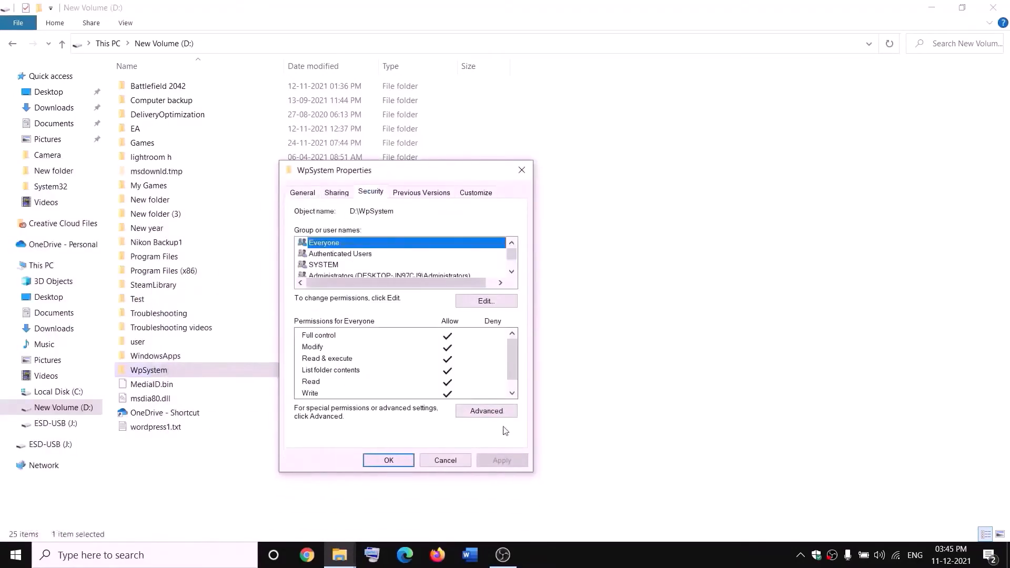
{"action": "left_click", "coordinate": [489, 412]}
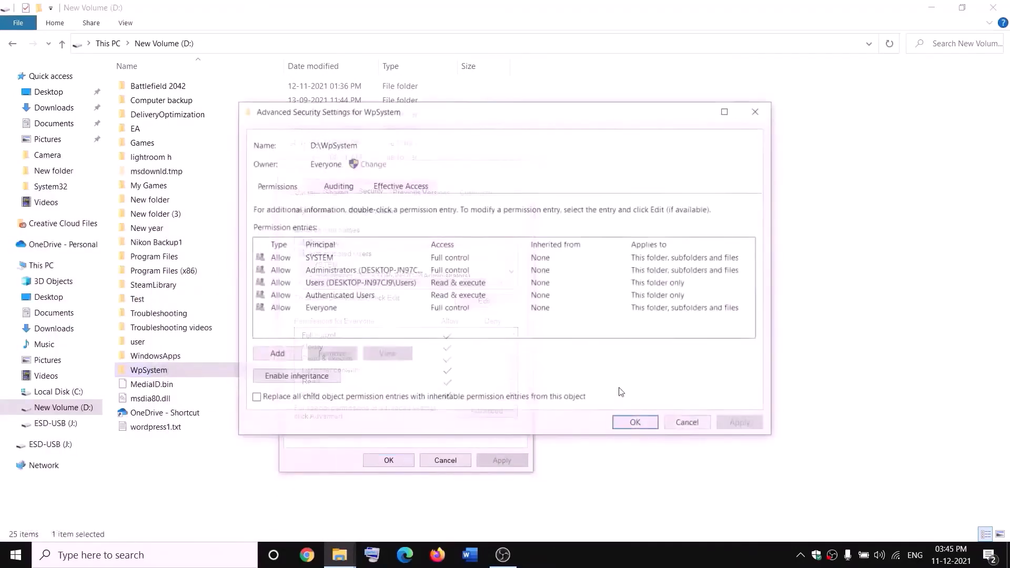
- Add a permission entry granting Everyone full control of the WpSystem folder, and accept all the security dialogs
{"action": "left_click", "coordinate": [283, 358]}
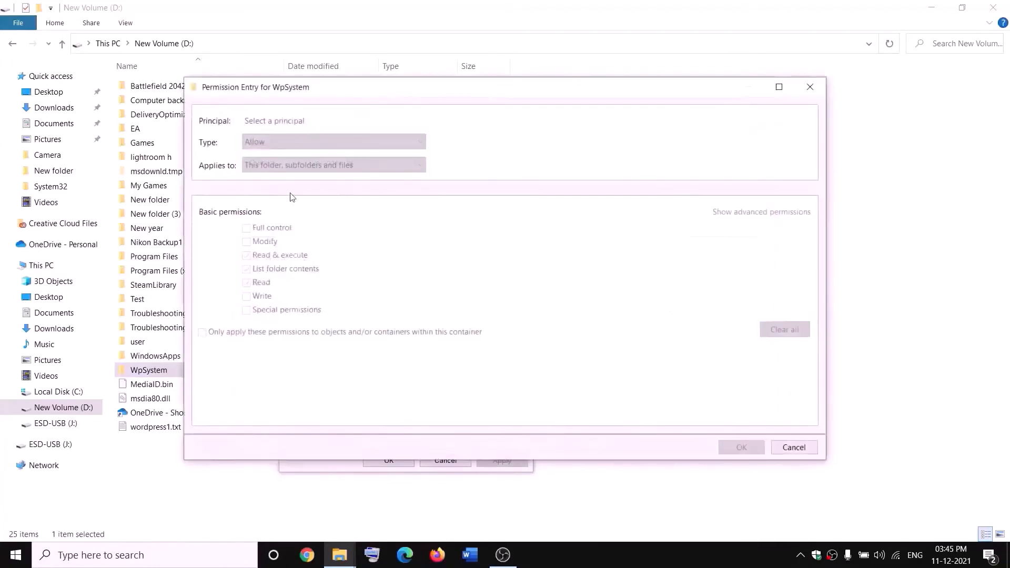
{"action": "left_click", "coordinate": [270, 121]}
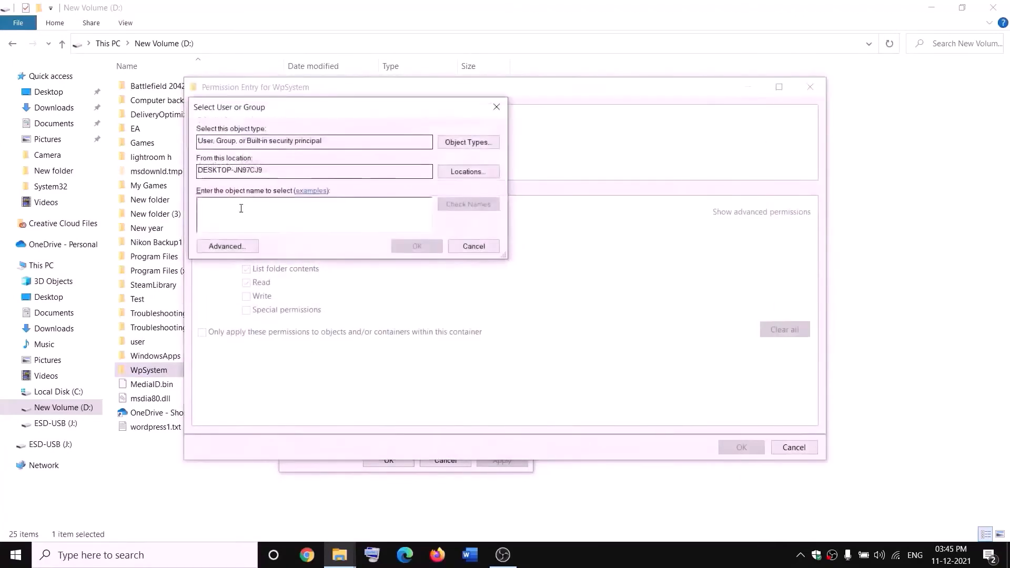
{"action": "type", "text": "everyone"}
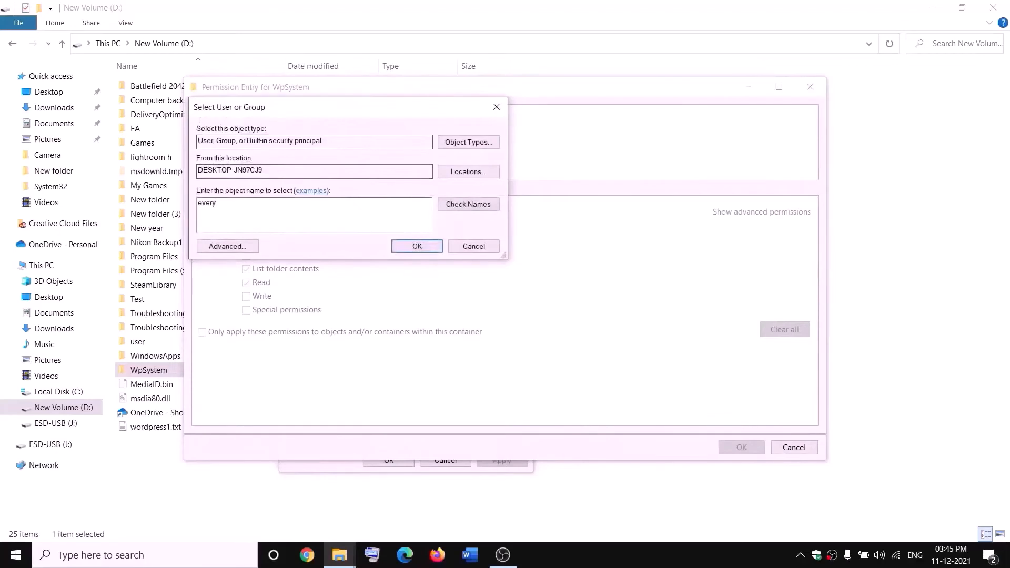
{"action": "left_click", "coordinate": [472, 206]}
{"action": "left_click", "coordinate": [423, 247]}
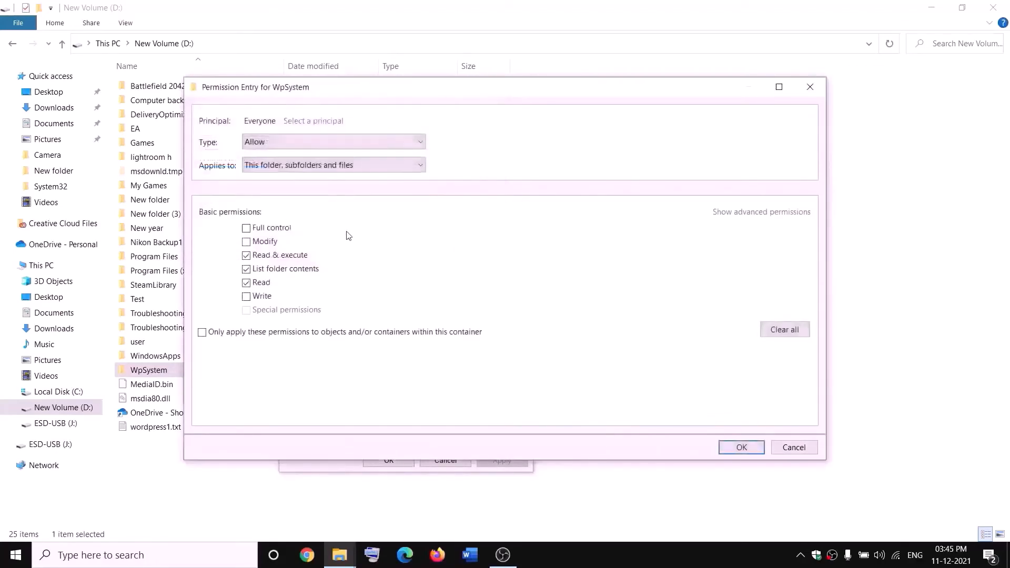
{"action": "left_click", "coordinate": [247, 229]}
{"action": "left_click", "coordinate": [742, 448]}
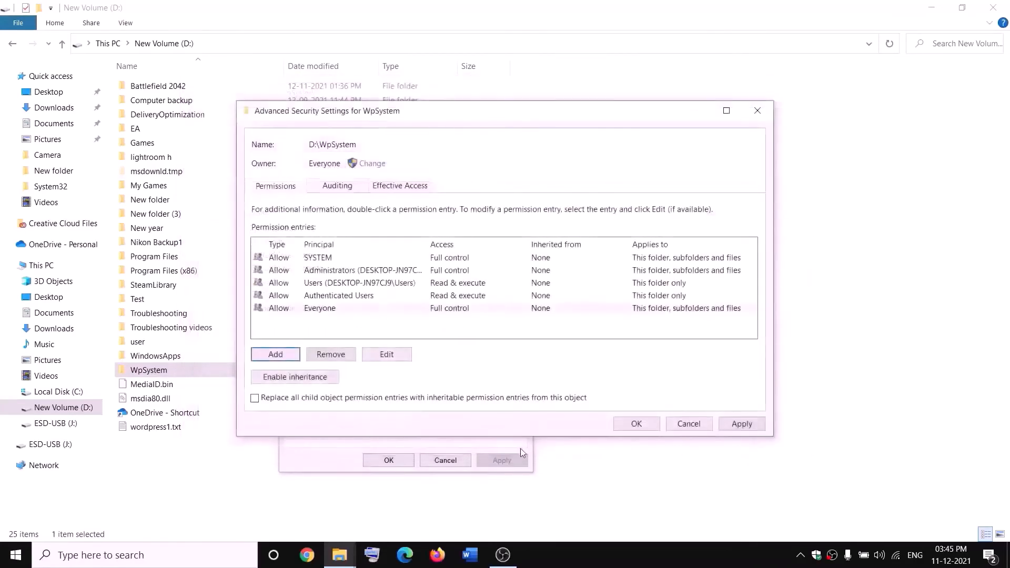
{"action": "left_click", "coordinate": [637, 423]}
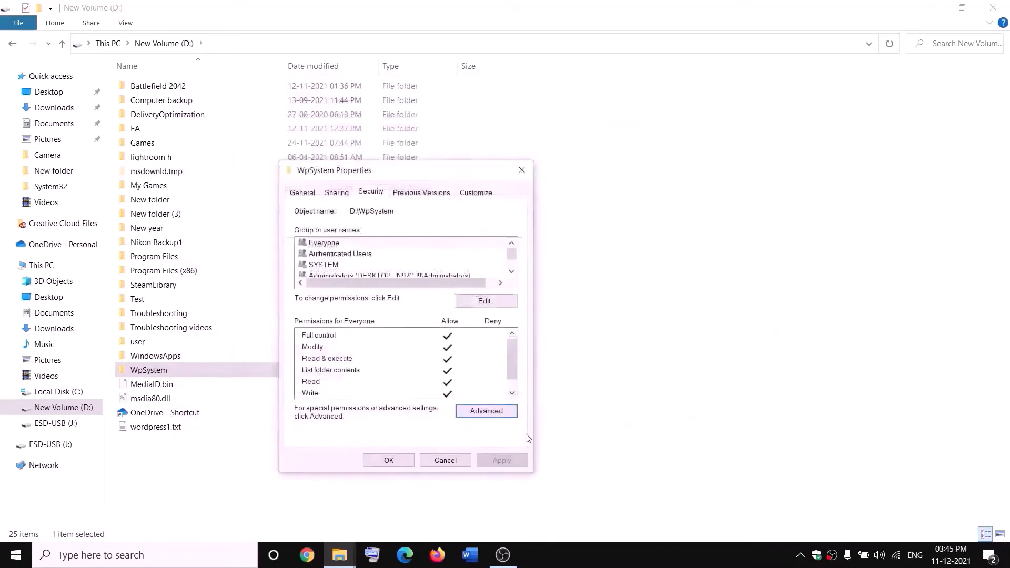
{"action": "left_click", "coordinate": [388, 460]}
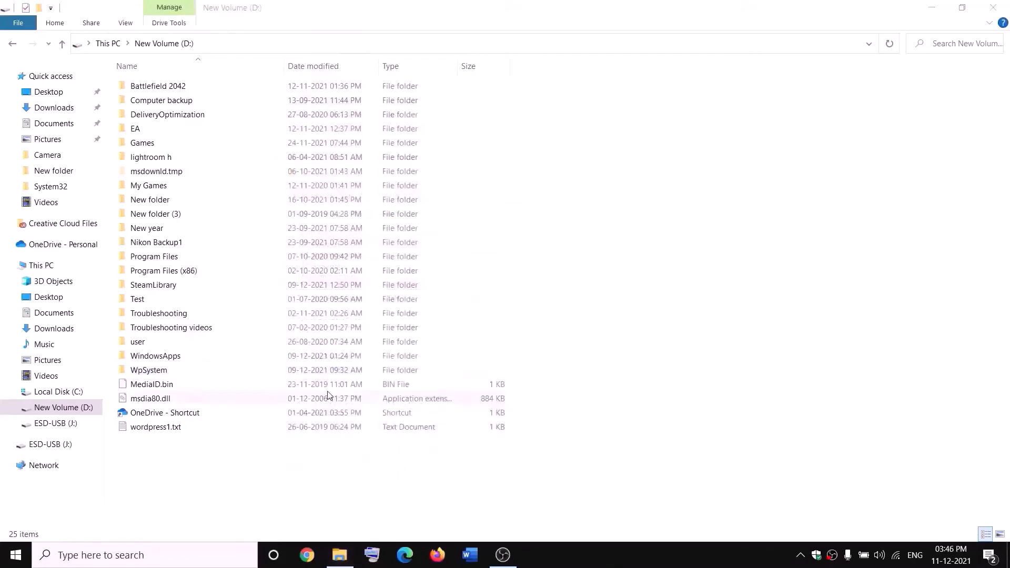
- Rename the WpSystem folder on the D: drive as WpSystem.old
{"action": "right_click", "coordinate": [178, 374]}
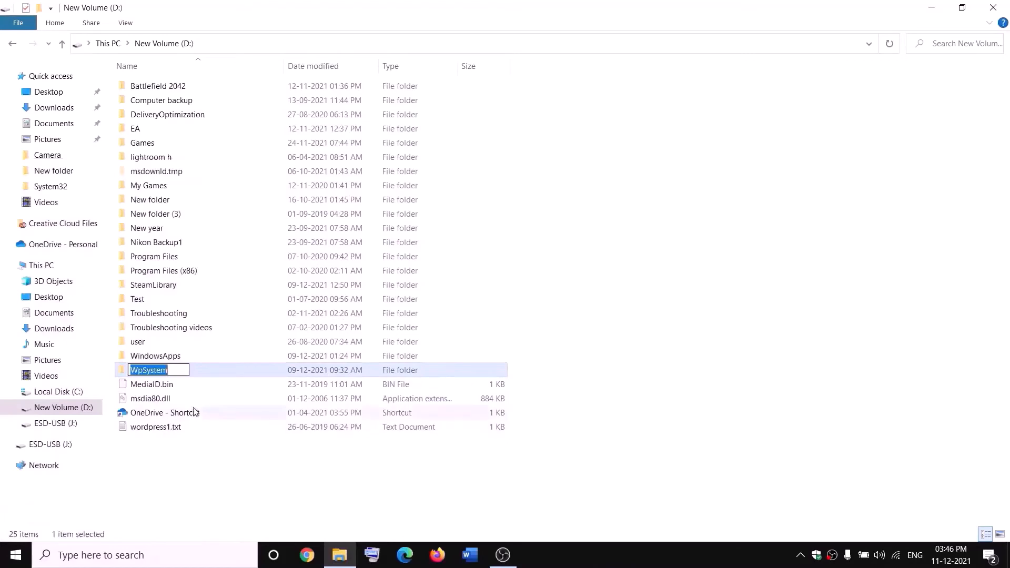
{"action": "key", "text": "End"}
{"action": "type", "text": ".old"}
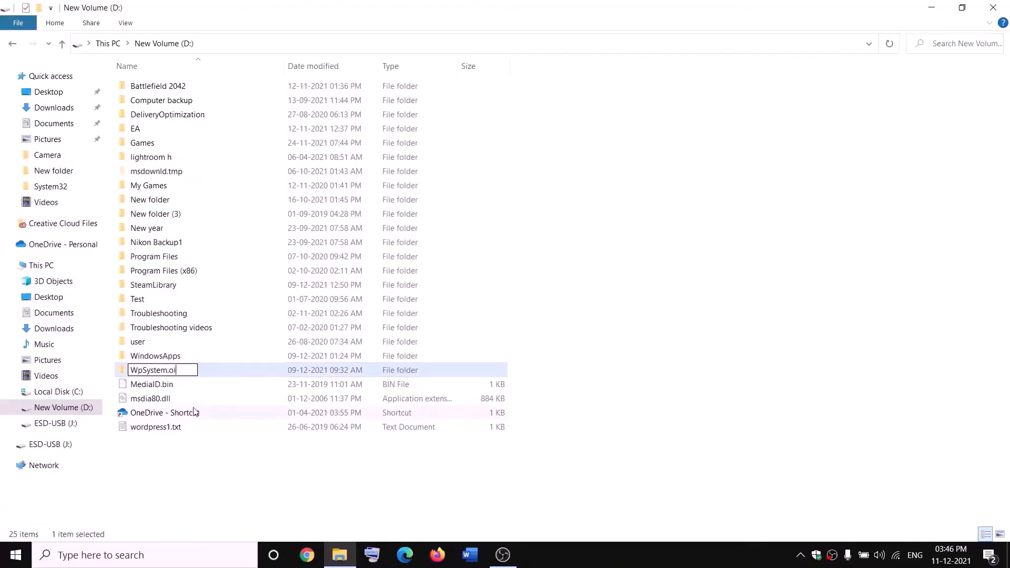
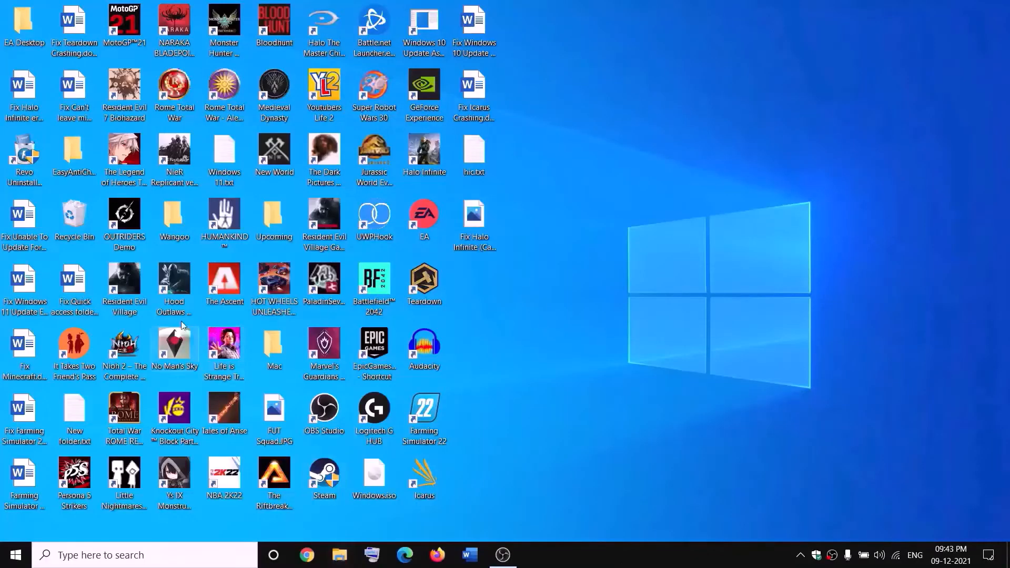
- Open the advanced security settings of the WindowsApps folder on the D: drive
{"action": "left_click", "coordinate": [339, 555]}
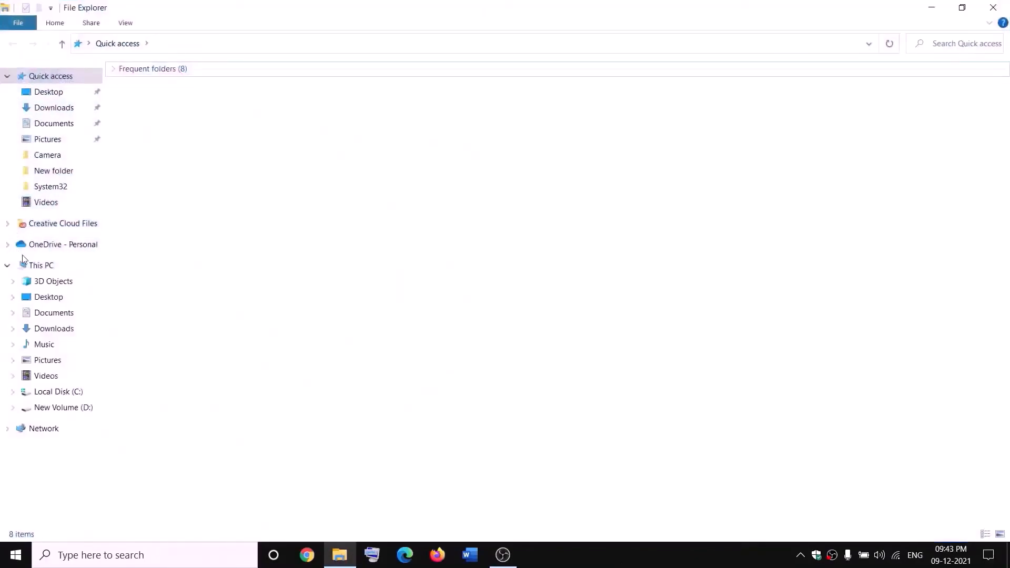
{"action": "left_click", "coordinate": [24, 265]}
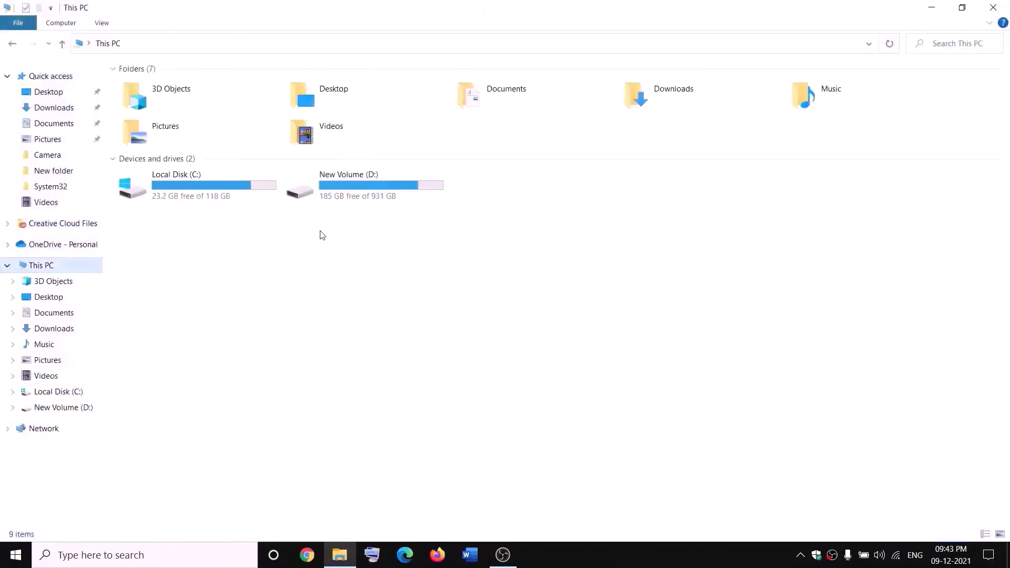
{"action": "double_click", "coordinate": [361, 191]}
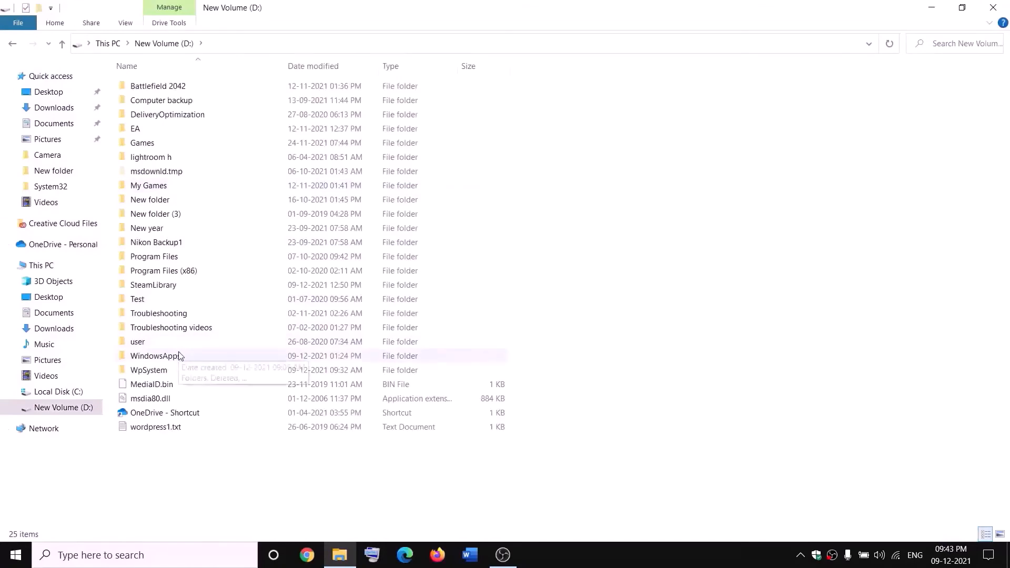
{"action": "left_click", "coordinate": [179, 356]}
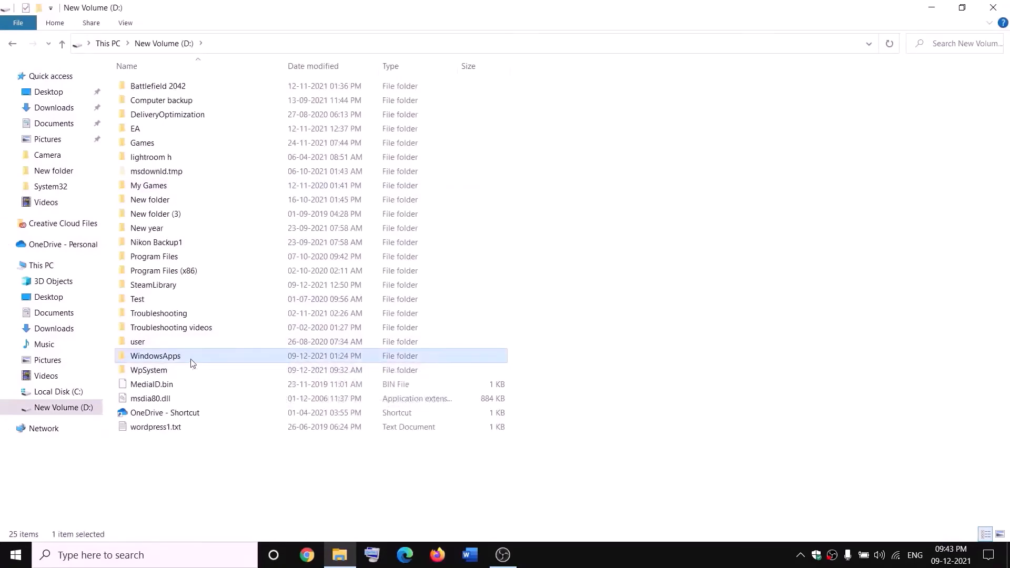
{"action": "right_click", "coordinate": [191, 361]}
{"action": "left_click", "coordinate": [40, 531]}
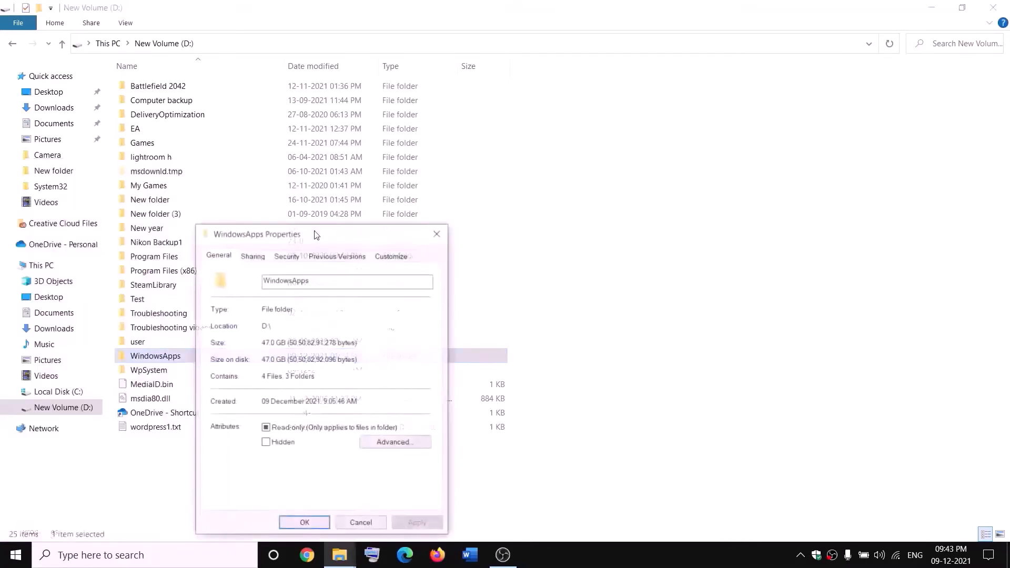
{"action": "left_click", "coordinate": [285, 256]}
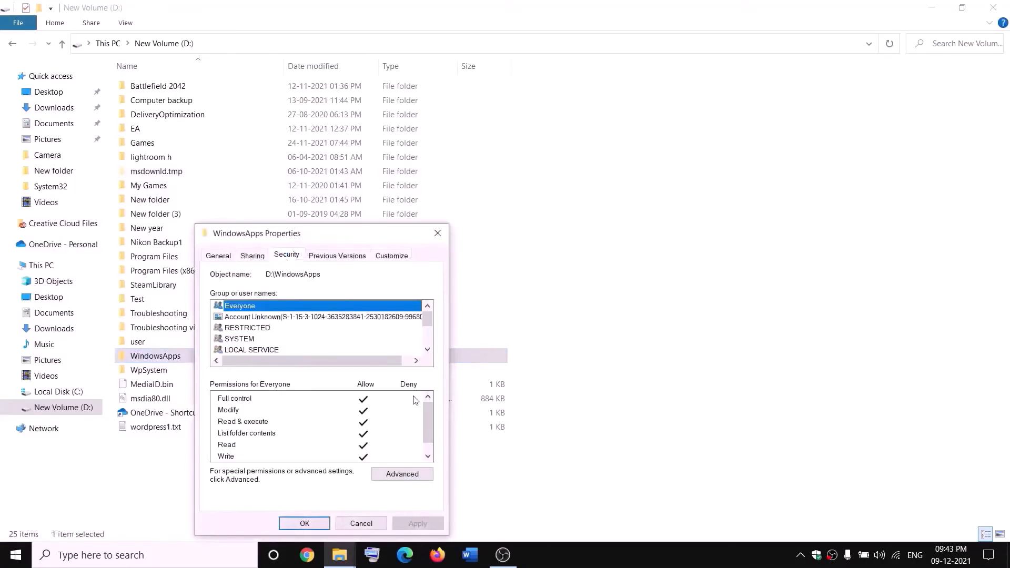
{"action": "left_click", "coordinate": [401, 473]}
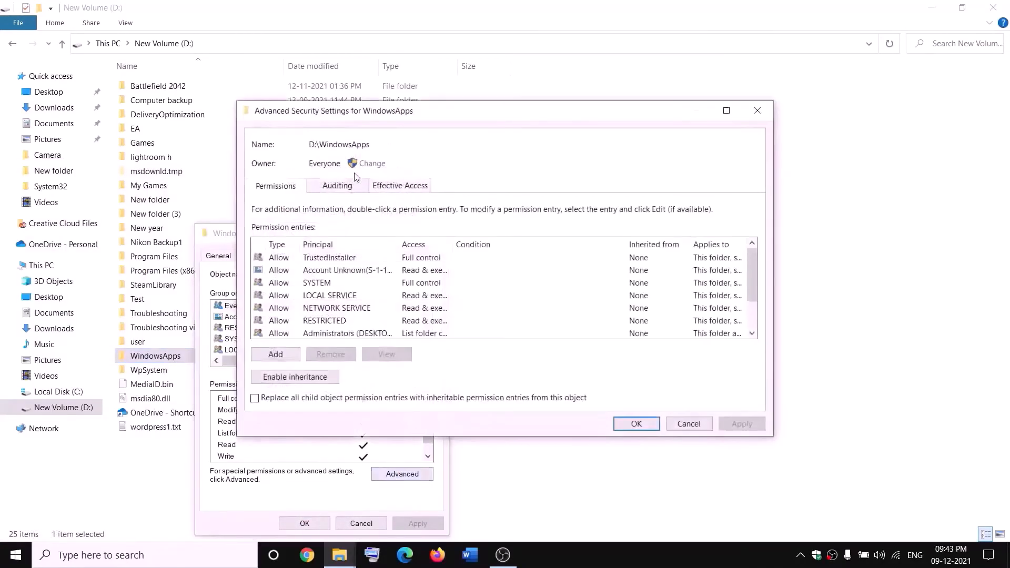
- Set Everyone as the owner of the WindowsApps folder, checking the name before accepting it
{"action": "left_click", "coordinate": [370, 164]}
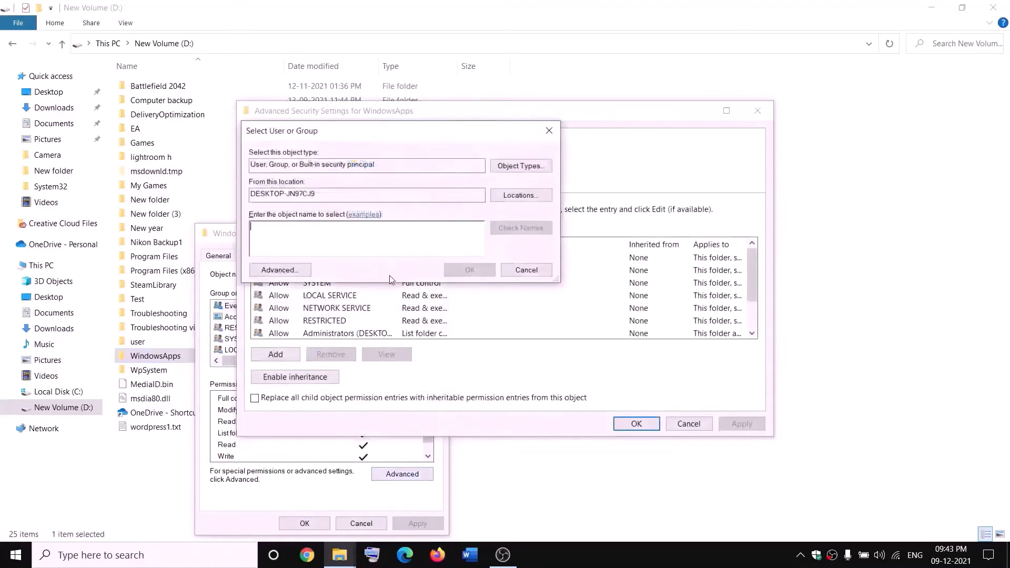
{"action": "type", "text": "everyone"}
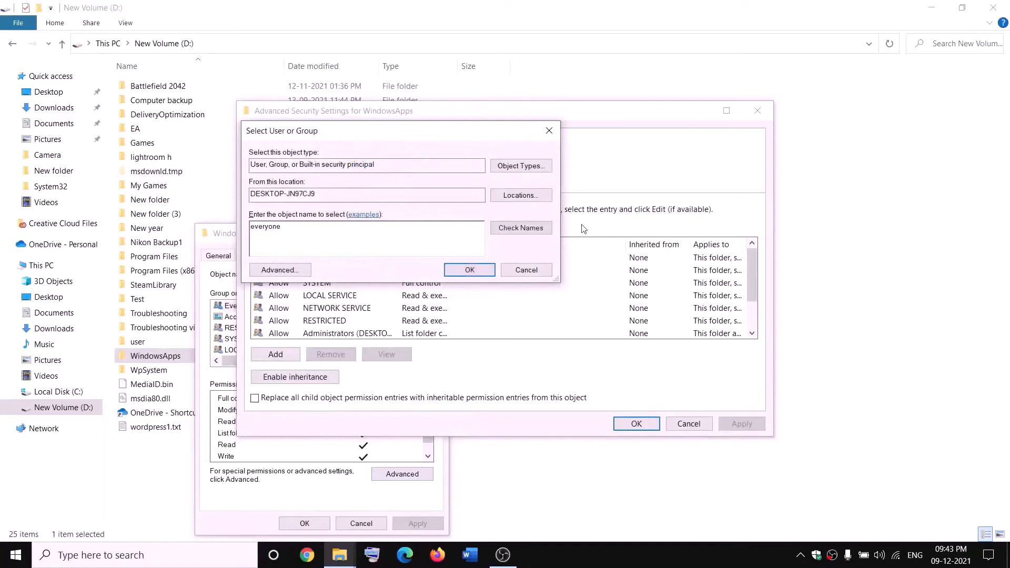
{"action": "left_click", "coordinate": [531, 230]}
{"action": "left_click", "coordinate": [470, 270]}
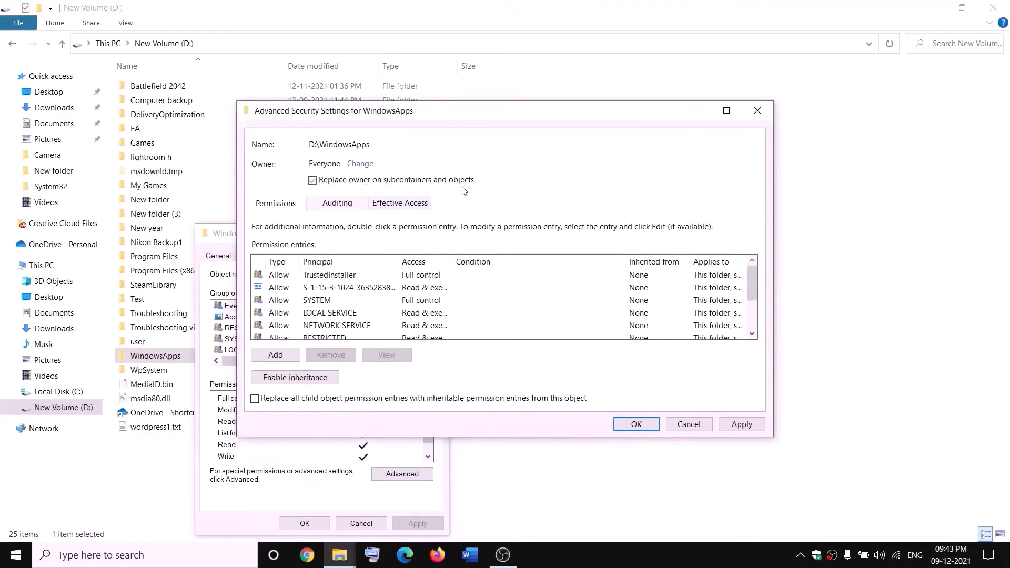
- Apply the ownership change with owner replacement on subcontainers and objects enabled, and close the WindowsApps folder's properties
{"action": "left_click", "coordinate": [746, 426]}
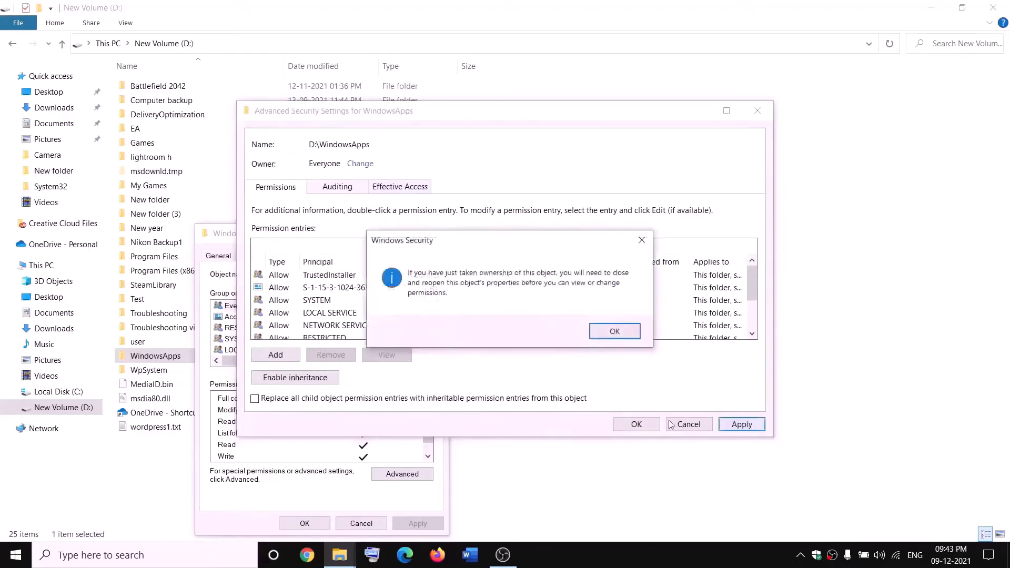
{"action": "left_click", "coordinate": [614, 331]}
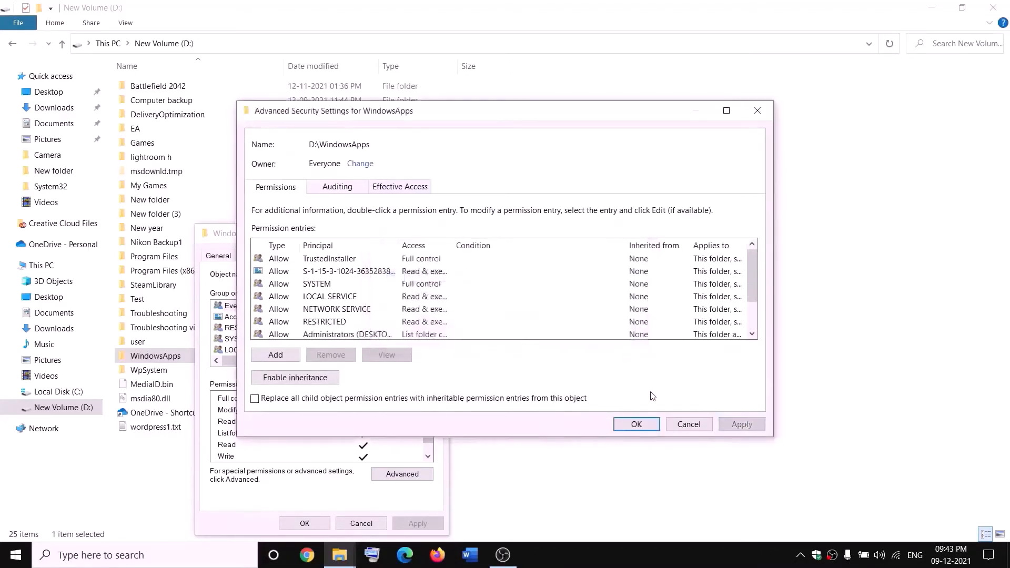
{"action": "left_click", "coordinate": [636, 424]}
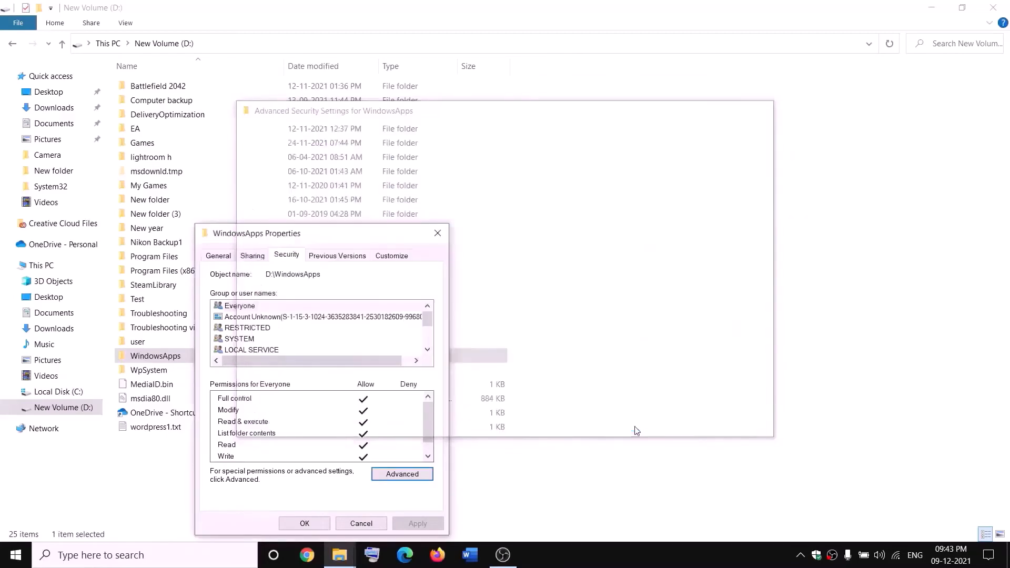
{"action": "left_click", "coordinate": [314, 526]}
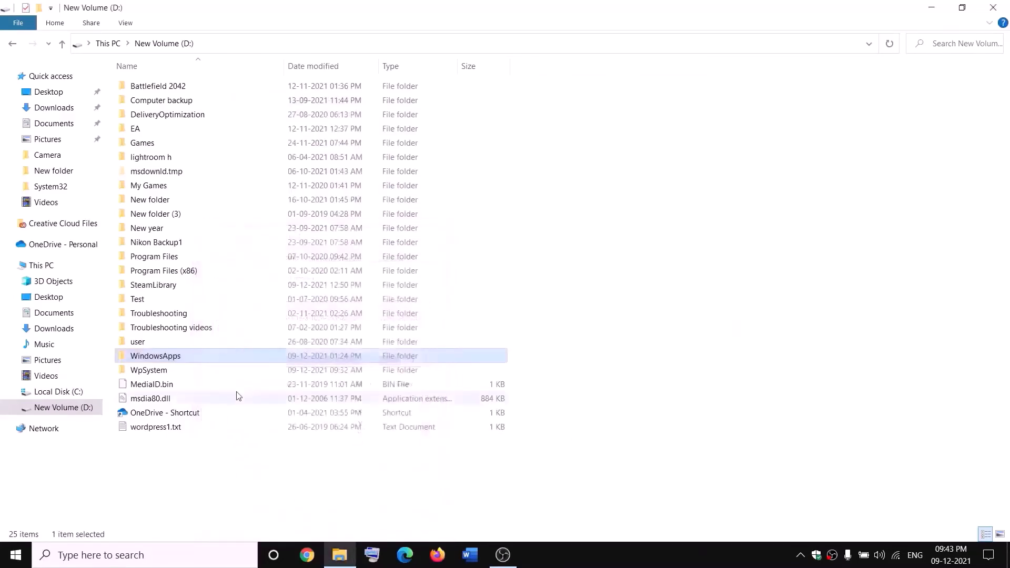
- Reopen the WindowsApps folder's properties and bring up its advanced security settings again
{"action": "right_click", "coordinate": [191, 360]}
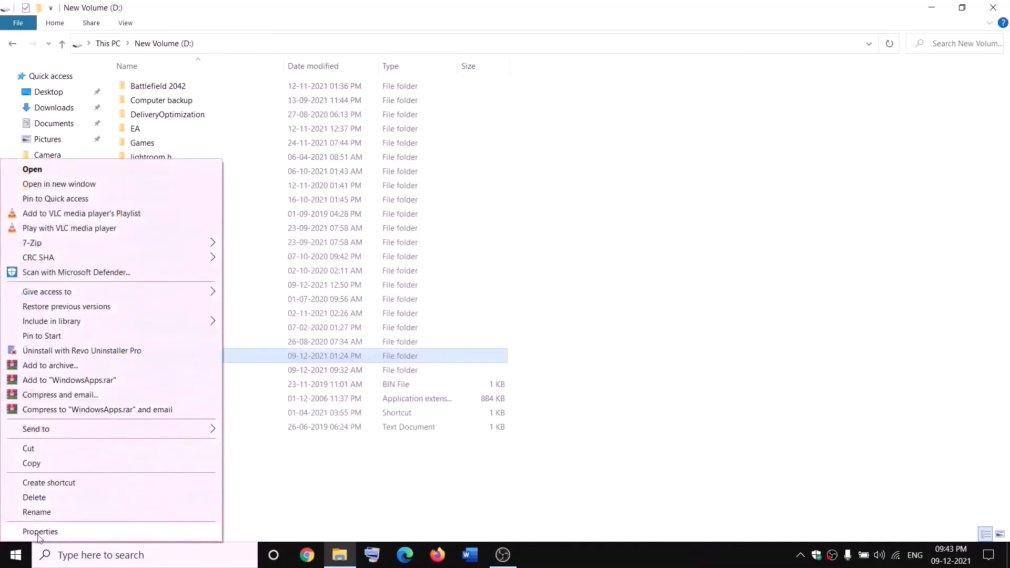
{"action": "left_click", "coordinate": [39, 532]}
{"action": "left_click", "coordinate": [294, 258]}
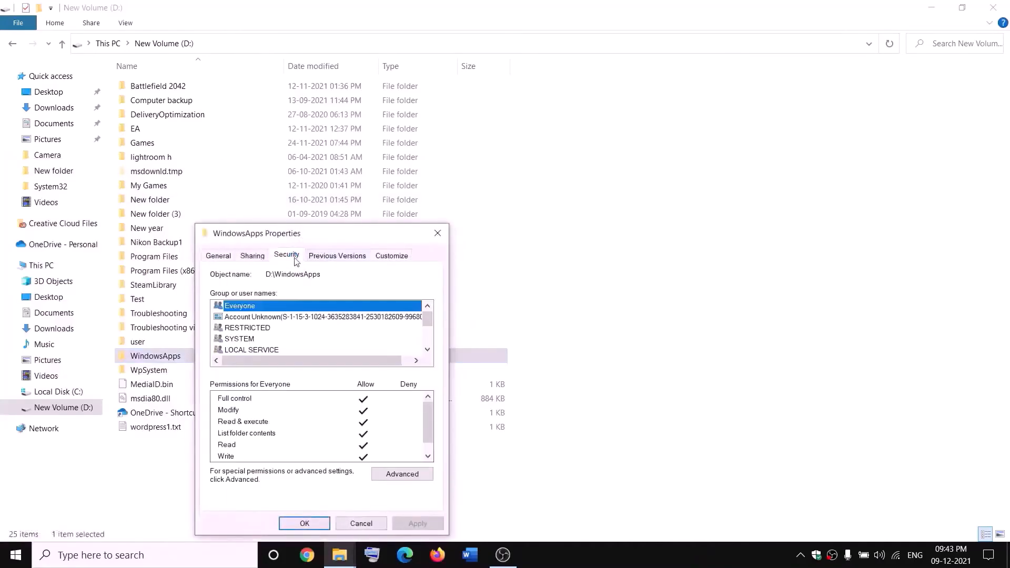
{"action": "left_click", "coordinate": [427, 473]}
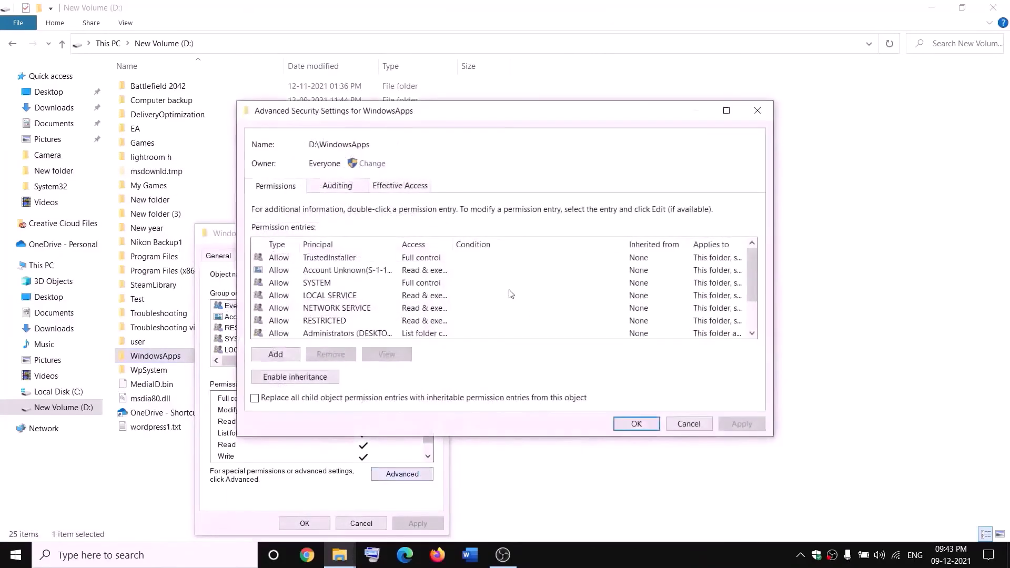
- Add a permission entry granting Everyone full control of the WindowsApps folder, and accept all the security dialogs
{"action": "left_click", "coordinate": [276, 354]}
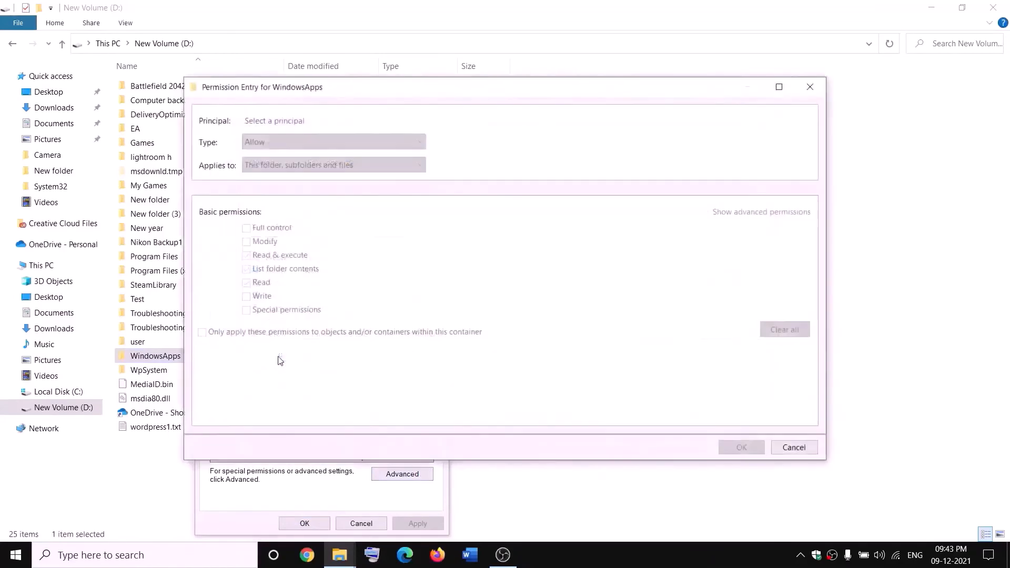
{"action": "left_click", "coordinate": [270, 122]}
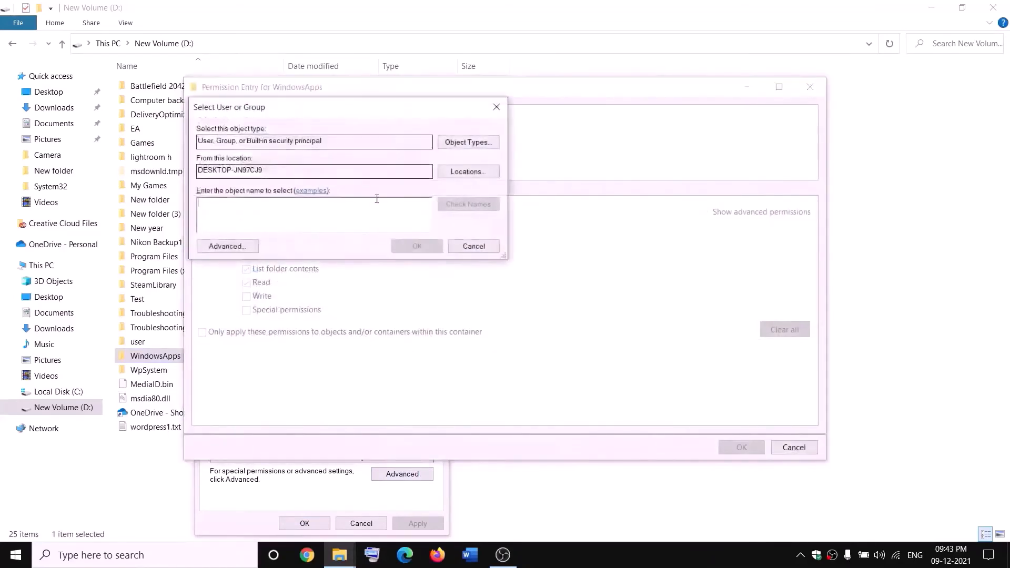
{"action": "type", "text": "everyone"}
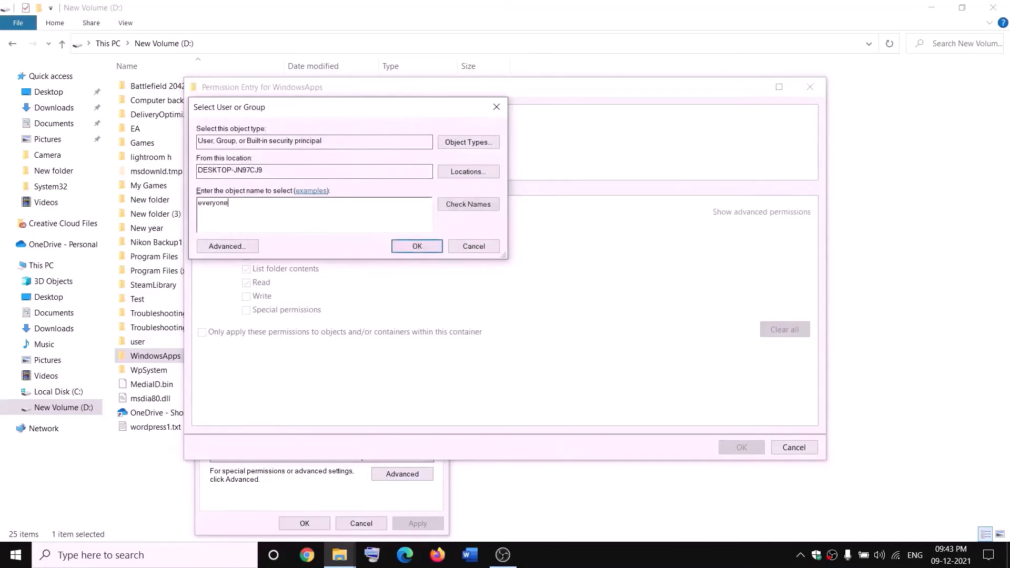
{"action": "left_click", "coordinate": [468, 204]}
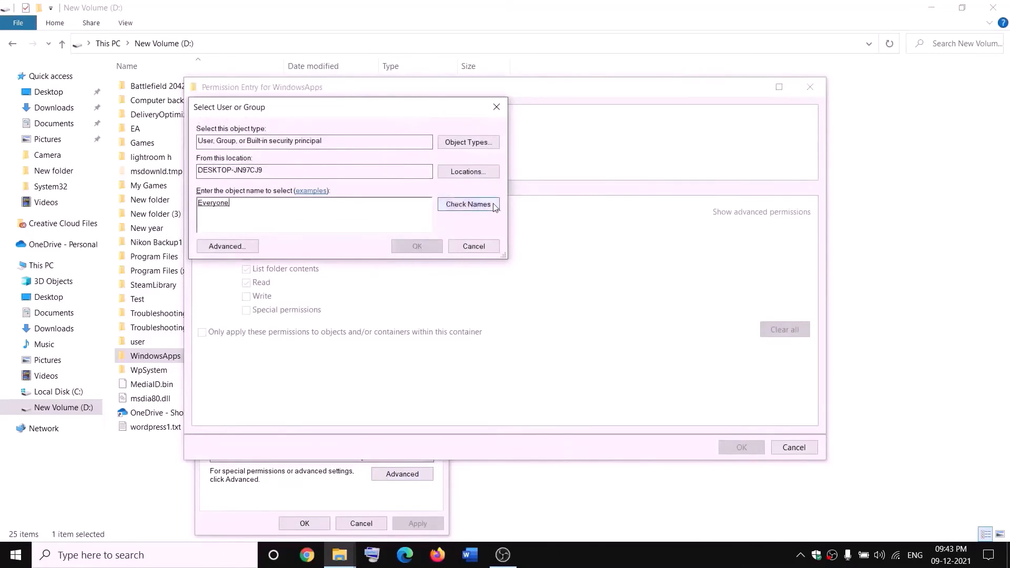
{"action": "left_click", "coordinate": [418, 247]}
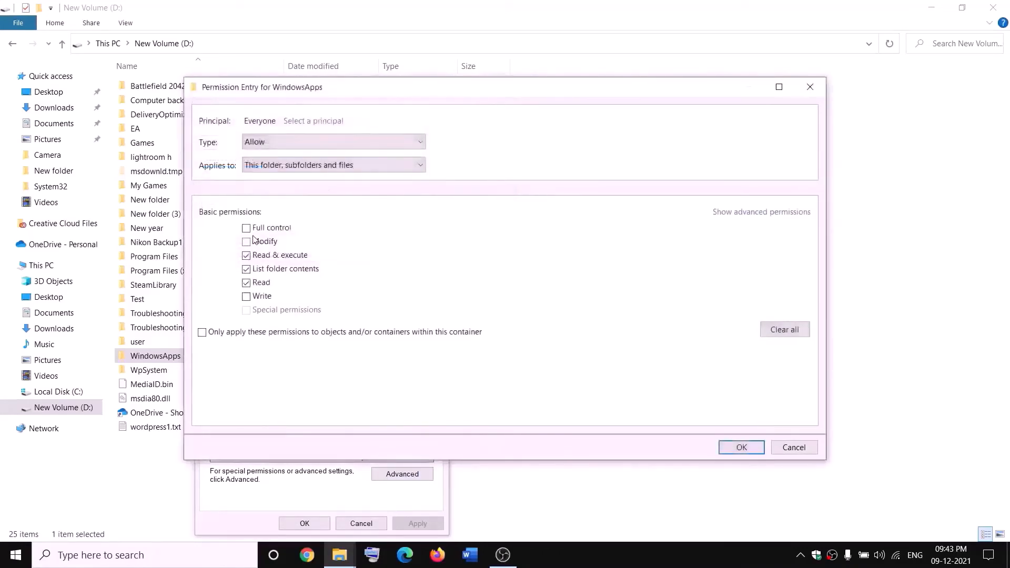
{"action": "left_click", "coordinate": [755, 445]}
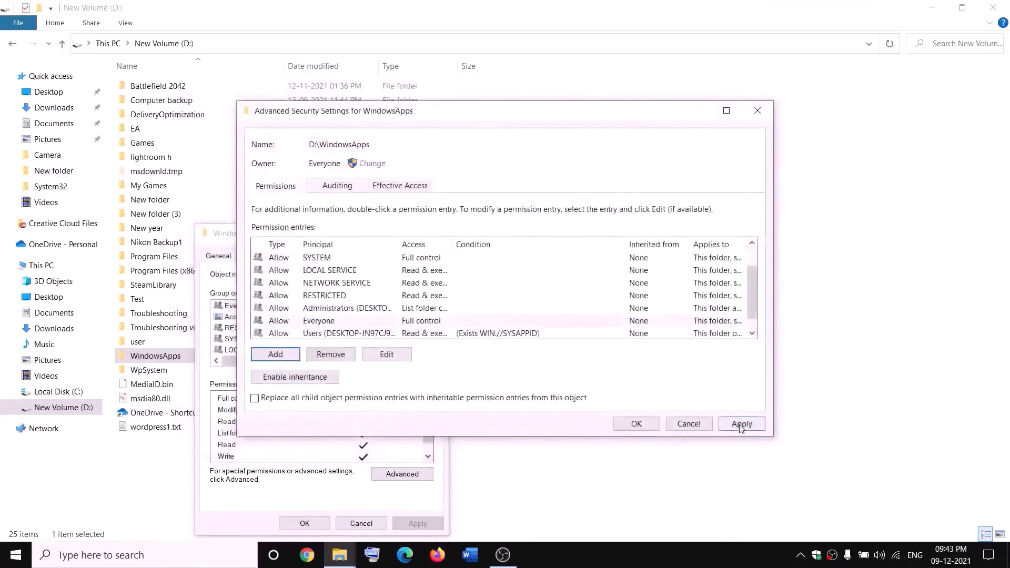
{"action": "left_click", "coordinate": [741, 425]}
{"action": "left_click", "coordinate": [634, 427]}
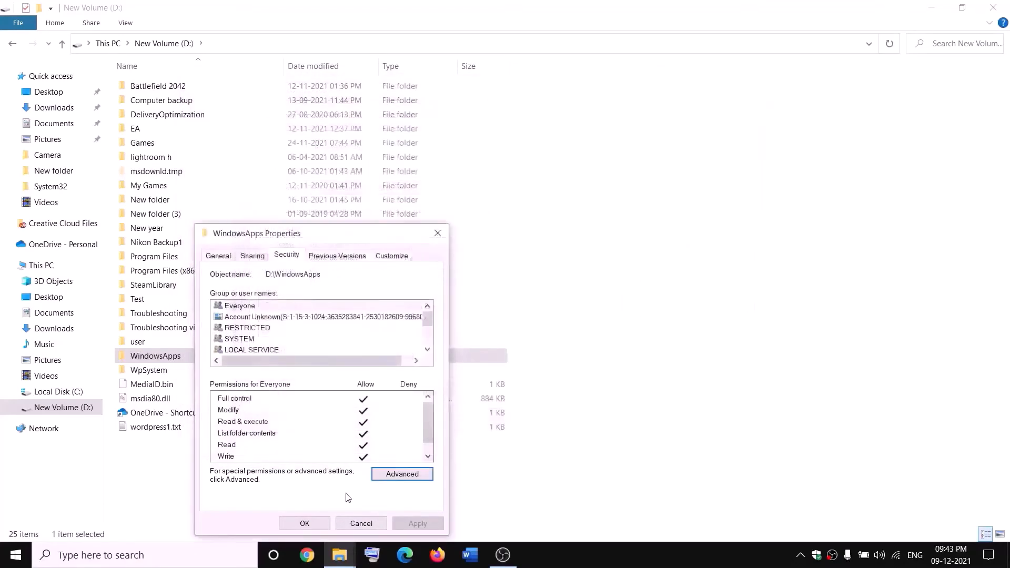
{"action": "left_click", "coordinate": [325, 523]}
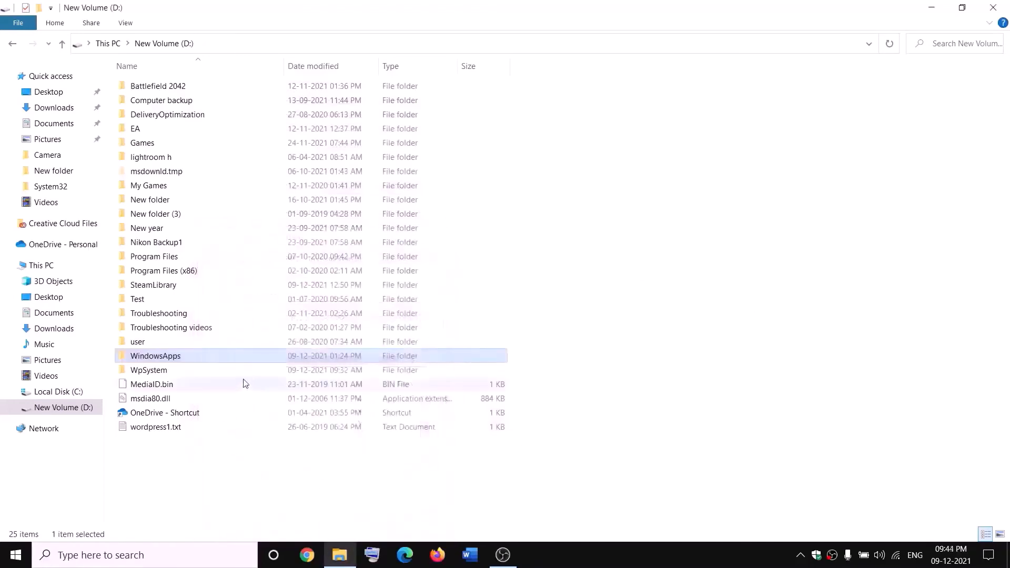
- Rename the WindowsApps folder on the D: drive as WindowsApps.old
{"action": "right_click", "coordinate": [191, 357]}
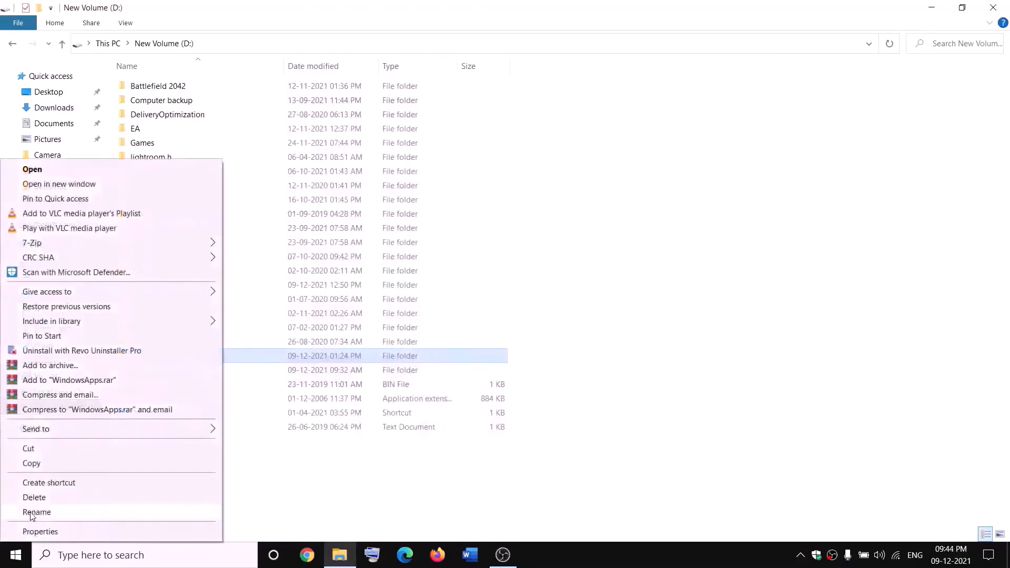
{"action": "left_click", "coordinate": [33, 512]}
{"action": "left_click", "coordinate": [189, 354]}
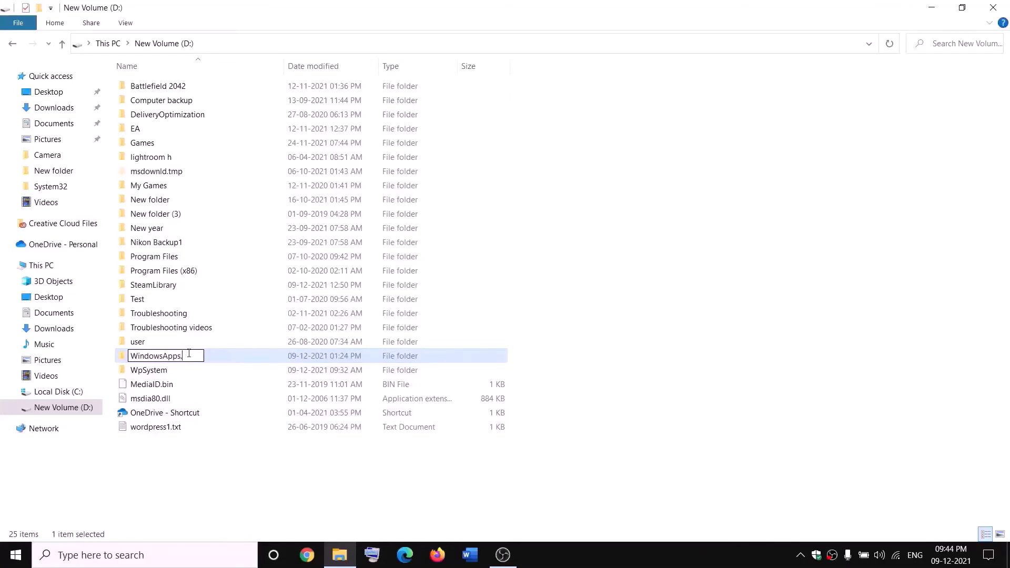
{"action": "type", "text": ".old"}
{"action": "left_click", "coordinate": [230, 458]}
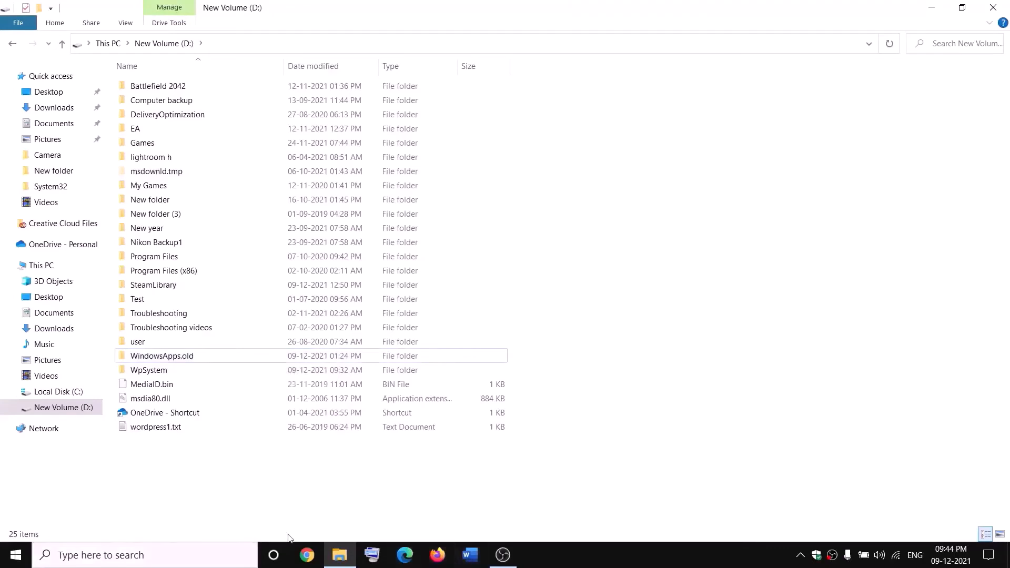
- End the Gaming Services background process in Task Manager and close Task Manager
{"action": "right_click", "coordinate": [14, 555]}
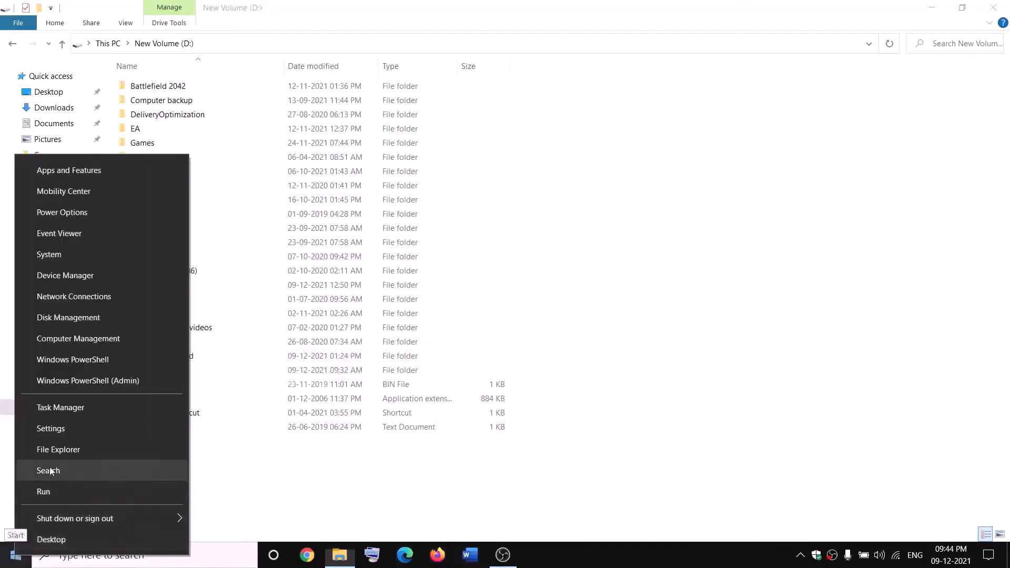
{"action": "left_click", "coordinate": [54, 410]}
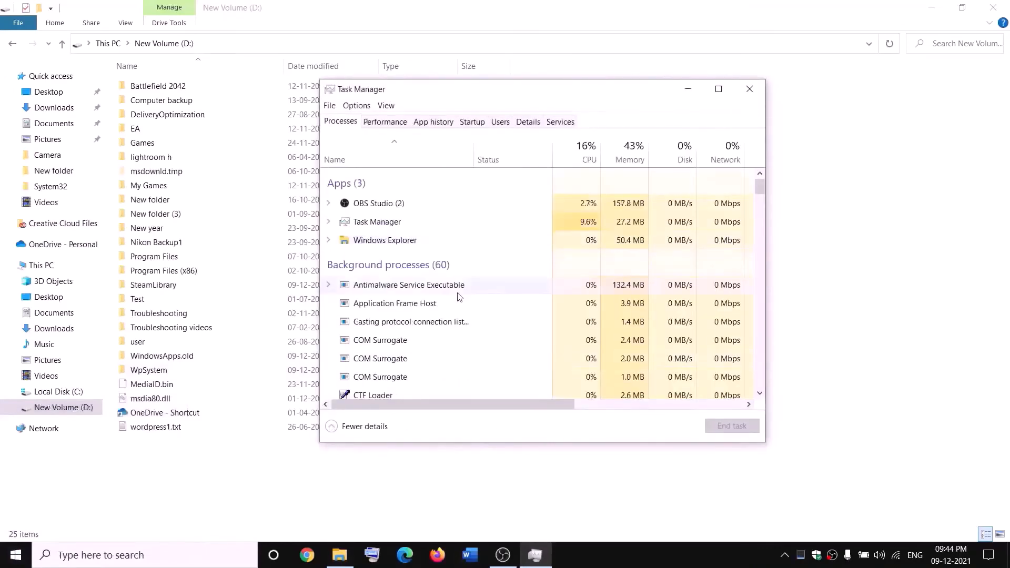
{"action": "scroll", "coordinate": [459, 298], "scroll_direction": "down", "scroll_amount": 2}
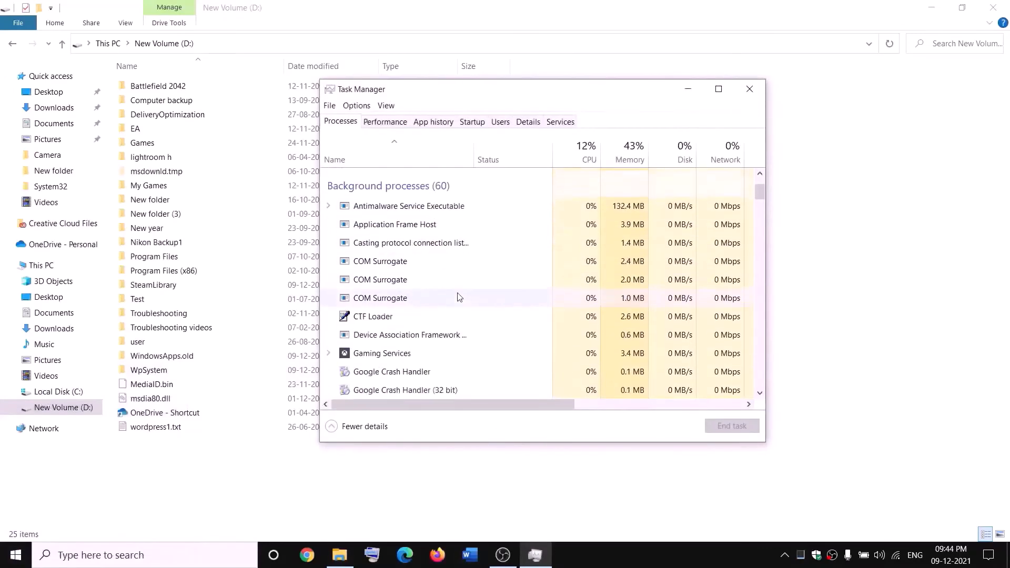
{"action": "left_click", "coordinate": [367, 357]}
{"action": "right_click", "coordinate": [366, 356]}
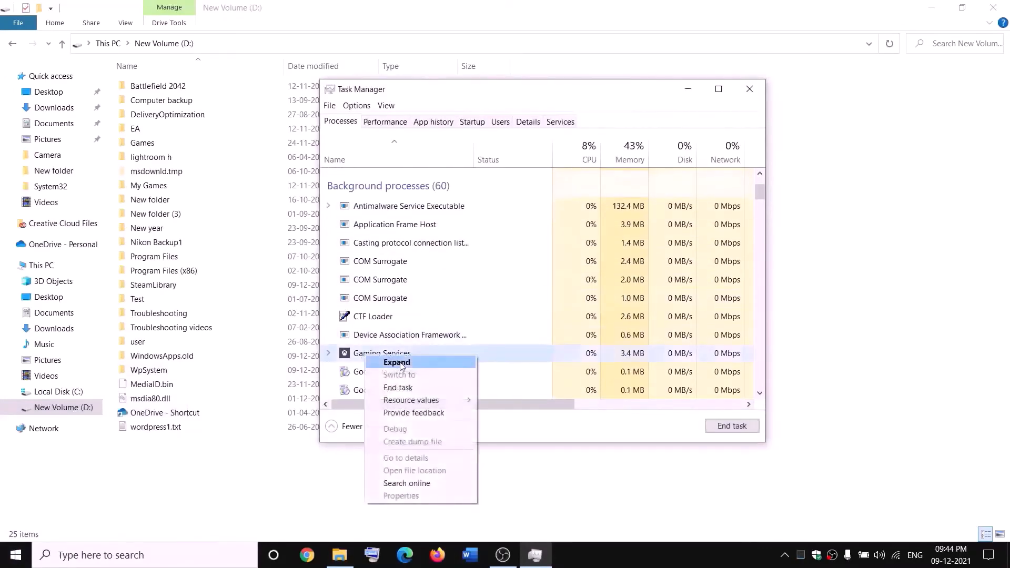
{"action": "left_click", "coordinate": [404, 392]}
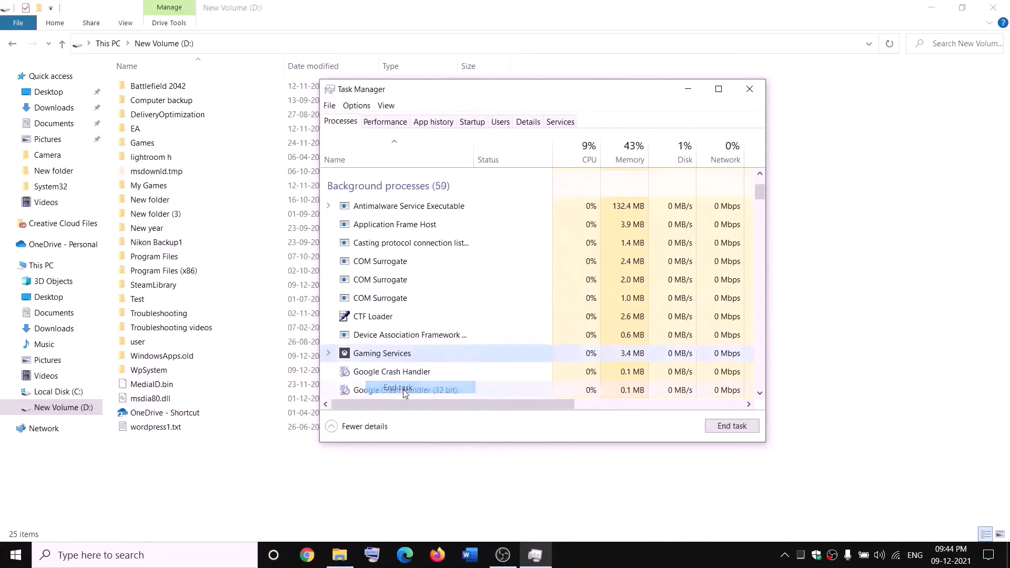
{"action": "left_click", "coordinate": [749, 89]}
- Search Windows for Services and launch the Services app
{"action": "left_click", "coordinate": [222, 556]}
{"action": "type", "text": "servi"}
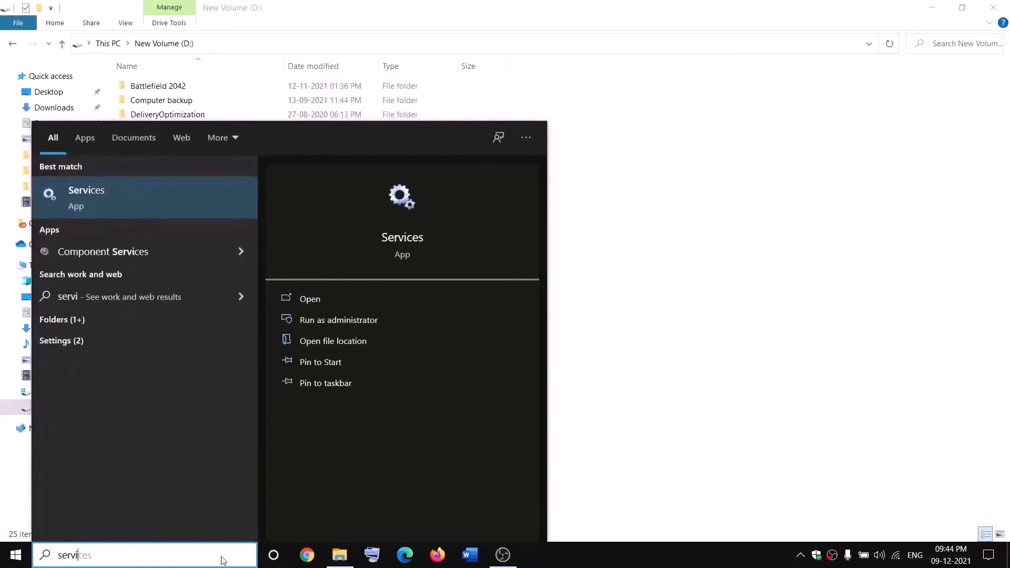
{"action": "key", "text": "Return"}
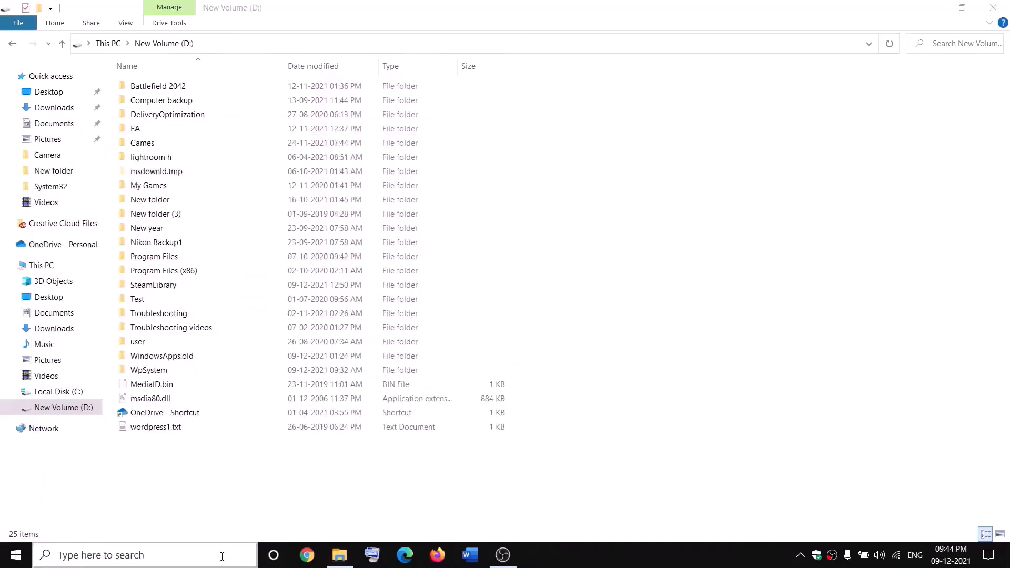
- Find the Gaming Services entries in the services list and start the one that logs on as Local Service
{"action": "left_click", "coordinate": [433, 279]}
{"action": "key", "text": "g"}
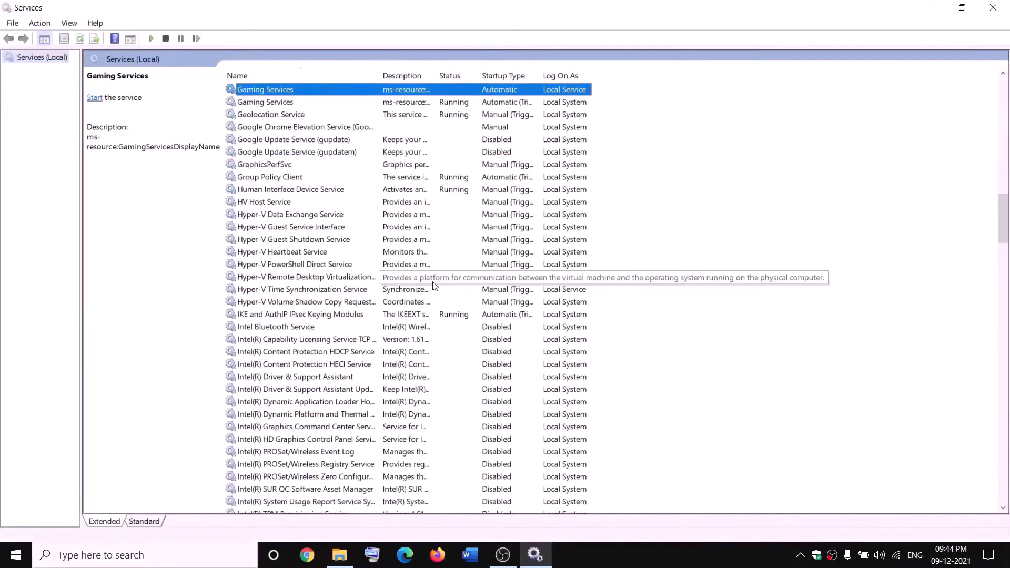
{"action": "left_click", "coordinate": [442, 139]}
{"action": "left_click", "coordinate": [418, 91]}
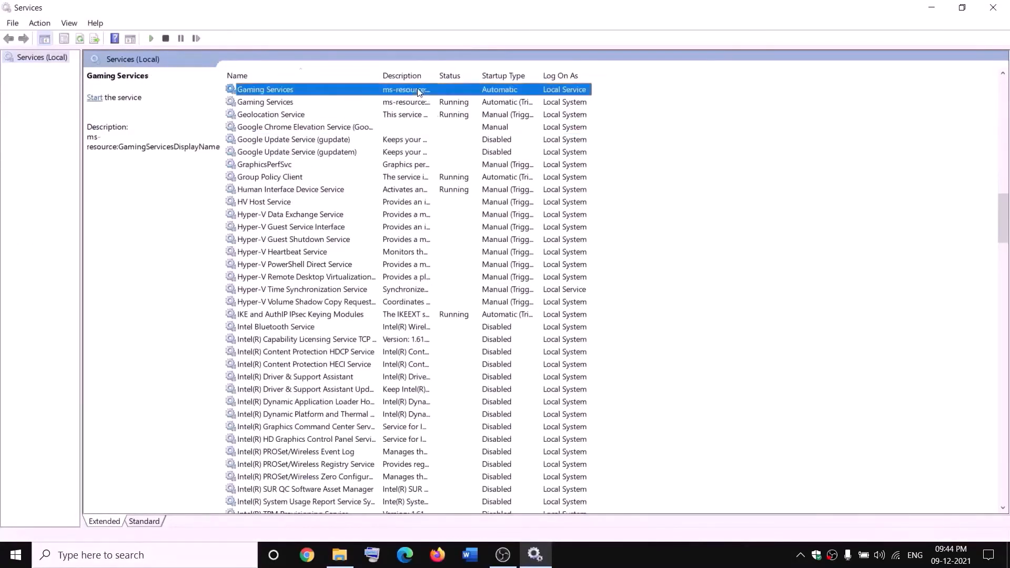
{"action": "right_click", "coordinate": [418, 91]}
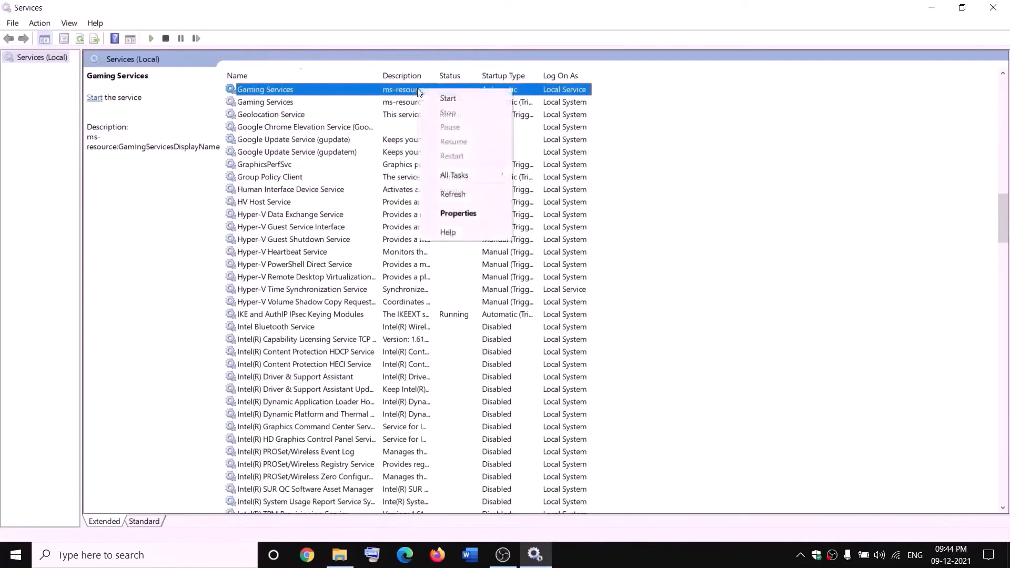
{"action": "left_click", "coordinate": [448, 99]}
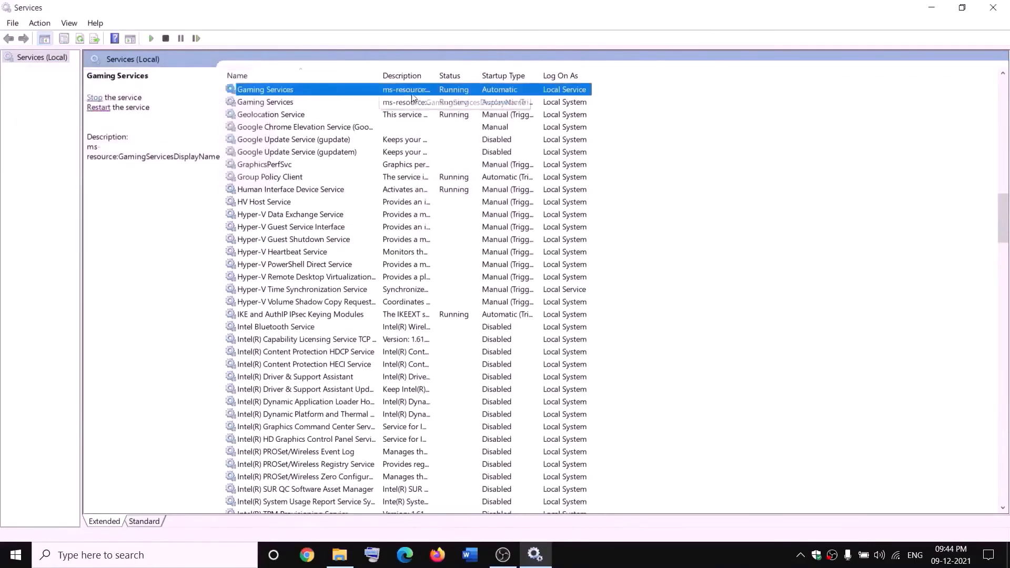
- Stop both Gaming Services entries, the Local Service one and the Local System one
{"action": "right_click", "coordinate": [431, 91]}
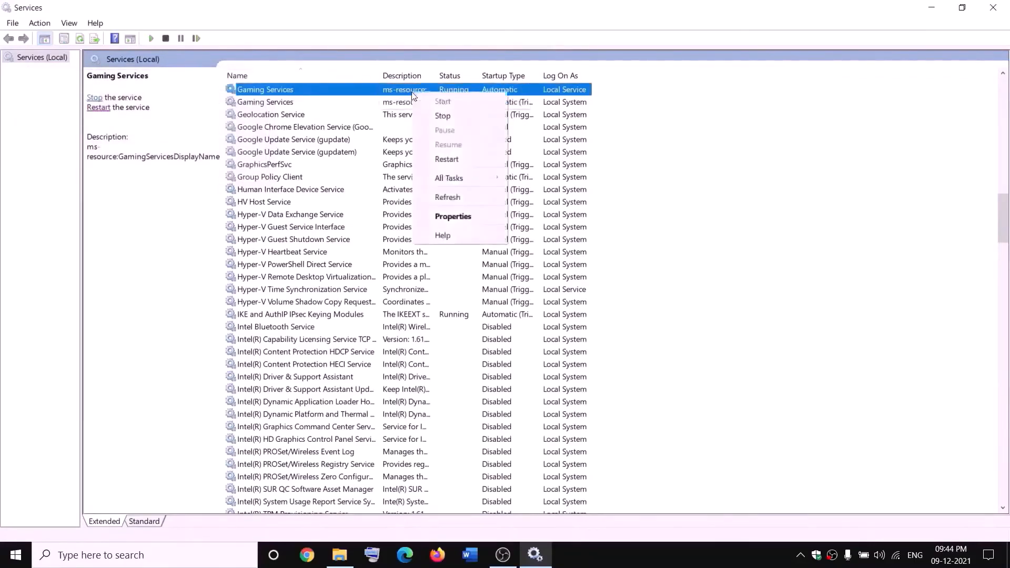
{"action": "left_click", "coordinate": [442, 114]}
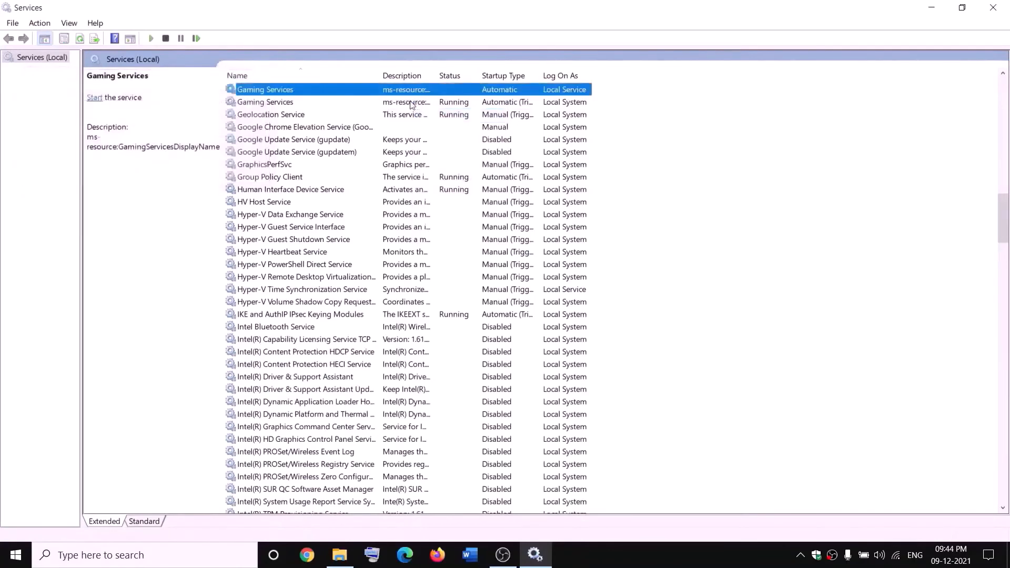
{"action": "left_click", "coordinate": [410, 102]}
{"action": "right_click", "coordinate": [410, 102]}
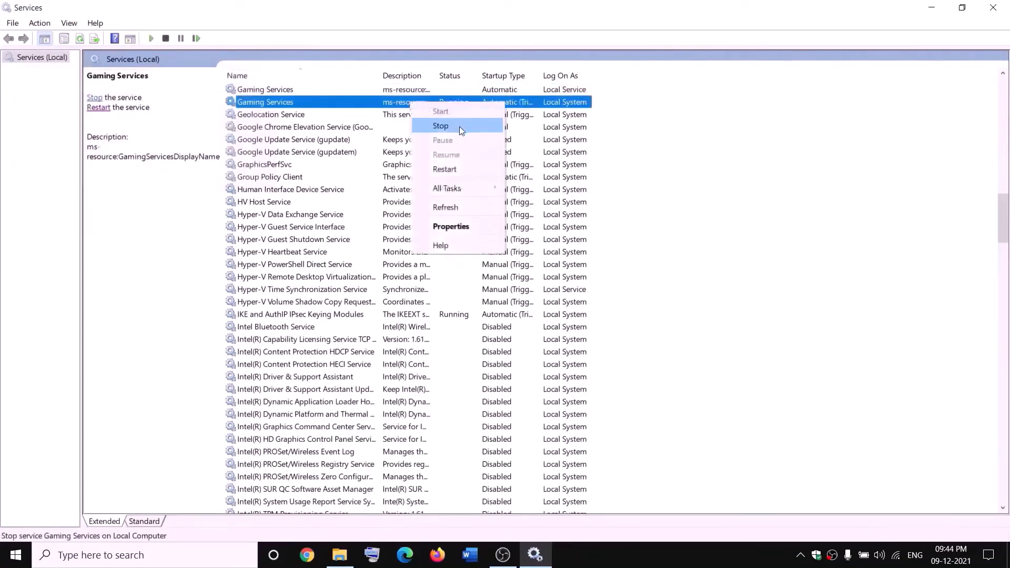
{"action": "left_click", "coordinate": [459, 126]}
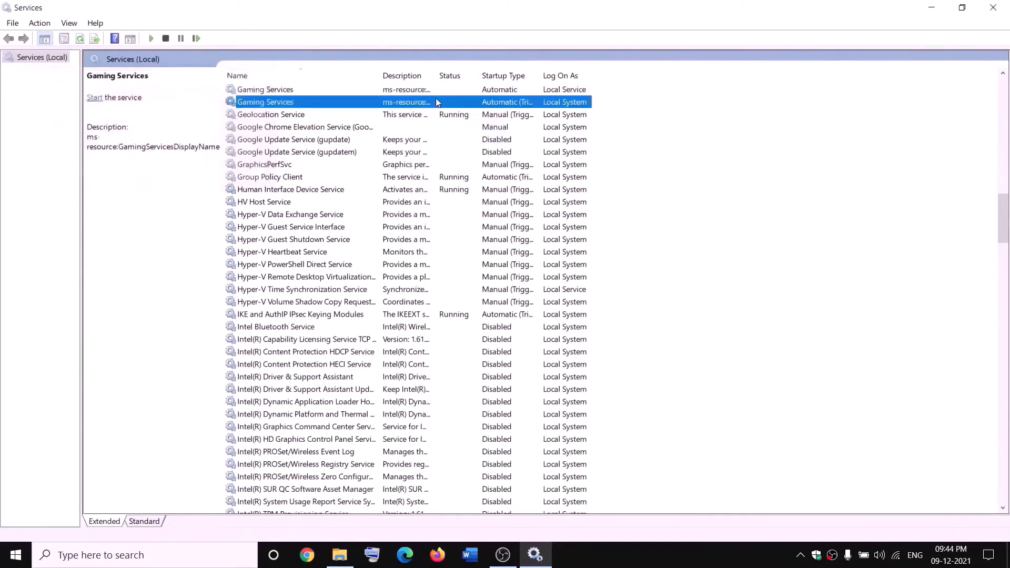
- Check the folders on the D: drive, and start both Gaming Services entries again in Services
{"action": "left_click", "coordinate": [339, 555]}
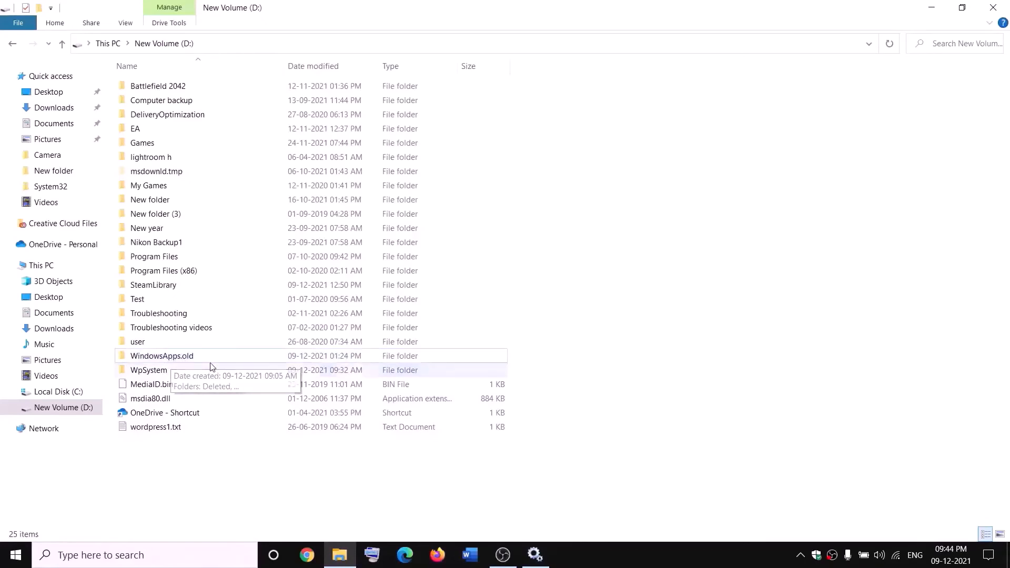
{"action": "key", "text": "alt+Tab"}
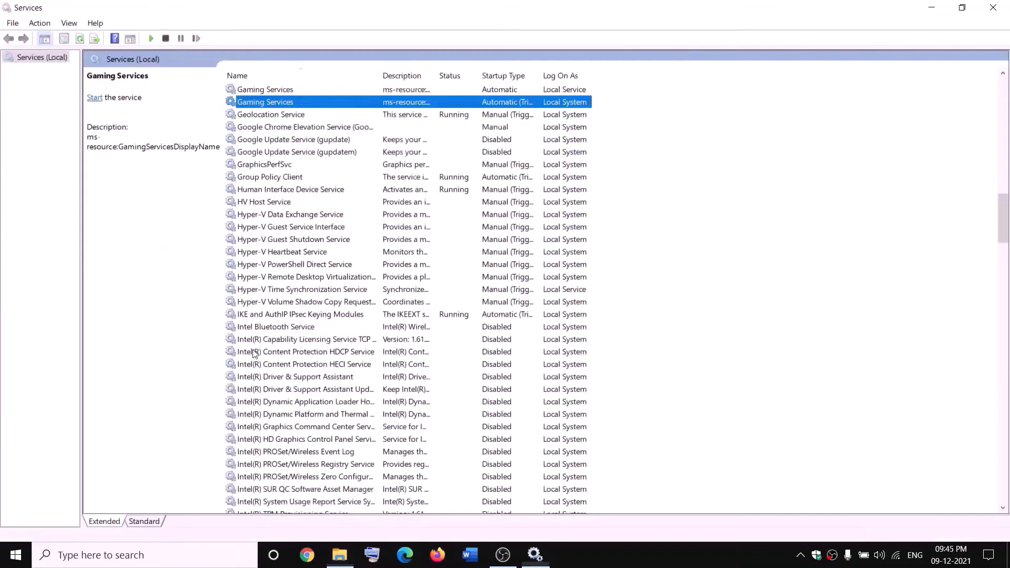
{"action": "left_click", "coordinate": [369, 89]}
{"action": "right_click", "coordinate": [374, 90]}
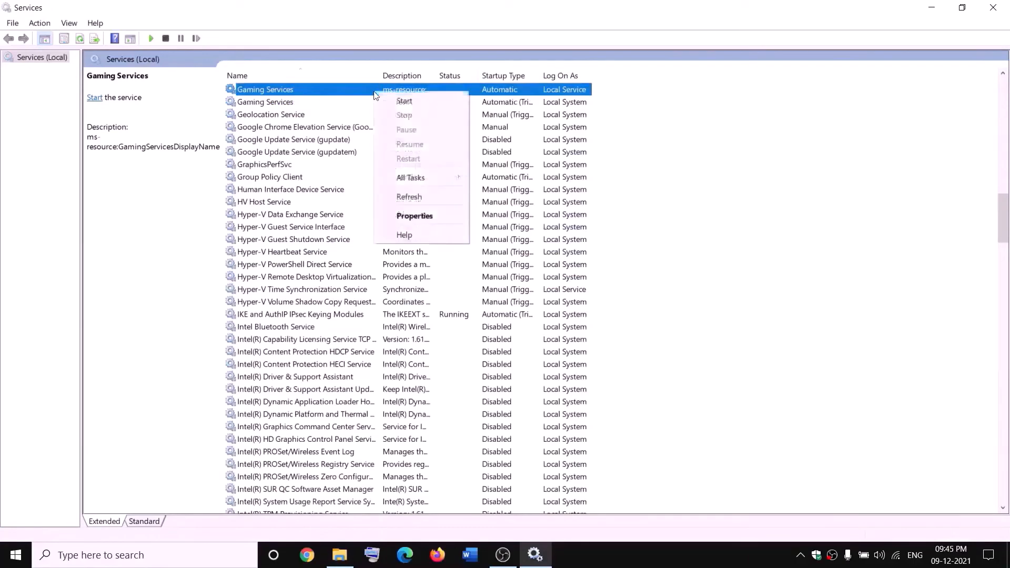
{"action": "left_click", "coordinate": [403, 100]}
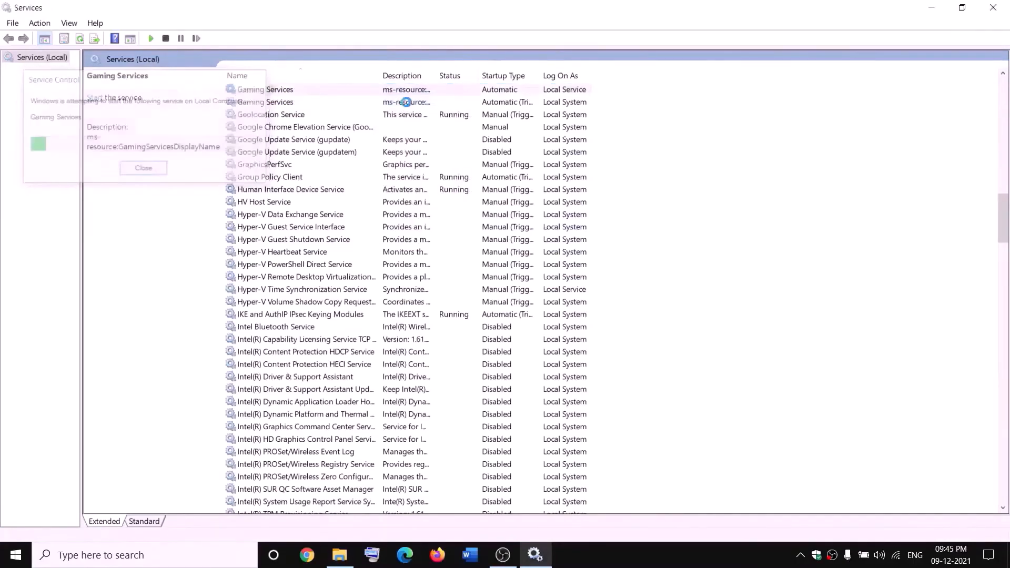
{"action": "left_click", "coordinate": [405, 102]}
{"action": "right_click", "coordinate": [406, 102]}
{"action": "left_click", "coordinate": [429, 113]}
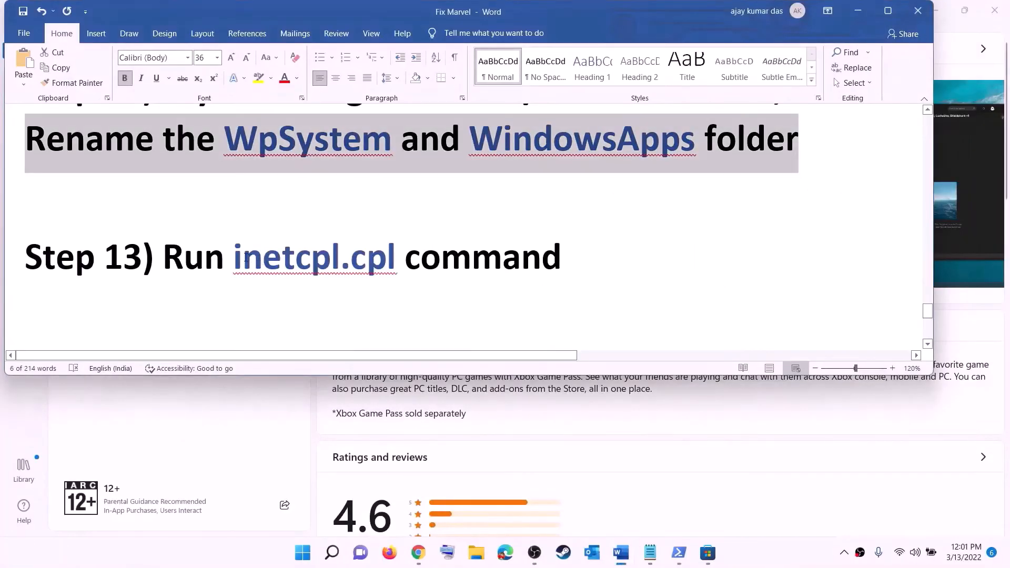
- Copy the inetcpl.cpl command from the Word document and run it from Windows search to launch Internet Properties
{"action": "left_click_drag", "start_coordinate": [246, 256], "coordinate": [373, 249]}
{"action": "key", "text": "ctrl+c"}
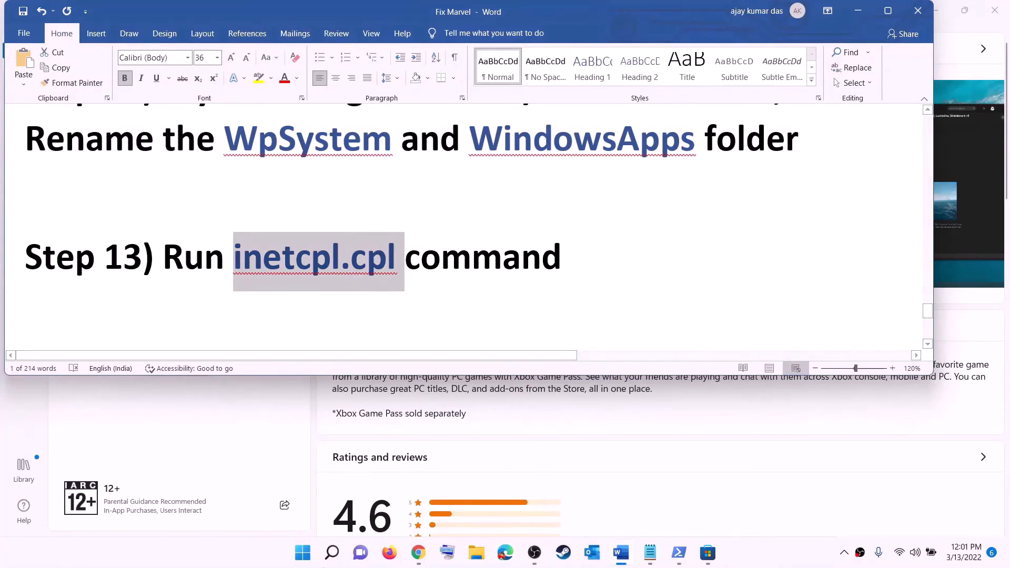
{"action": "left_click", "coordinate": [302, 552]}
{"action": "key", "text": "ctrl+v"}
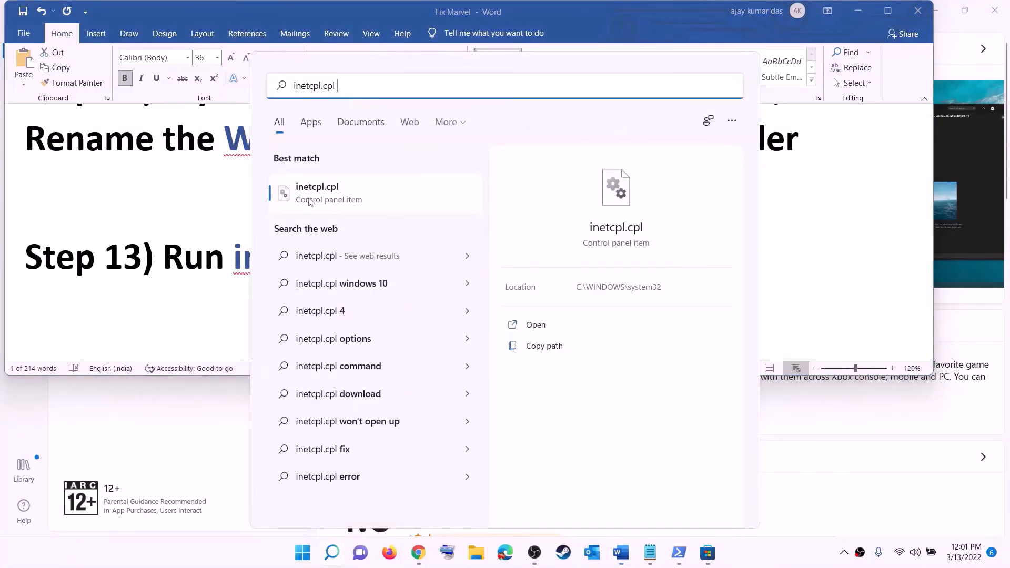
{"action": "left_click", "coordinate": [323, 200]}
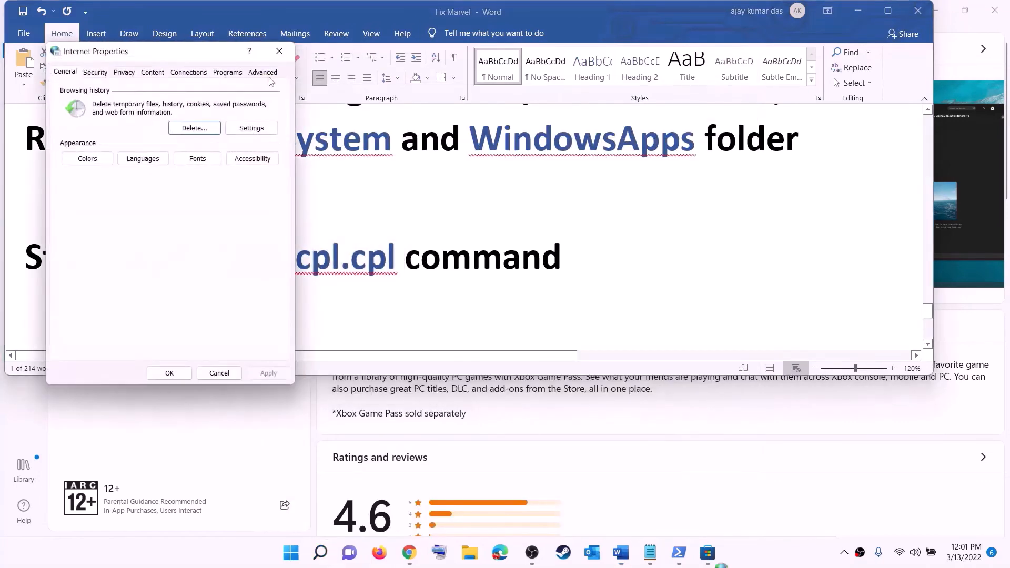
- Review the SSL and TLS options in the advanced settings of Internet Properties and accept the dialog
{"action": "left_click_drag", "start_coordinate": [187, 56], "coordinate": [651, 102]}
{"action": "left_click", "coordinate": [727, 118]}
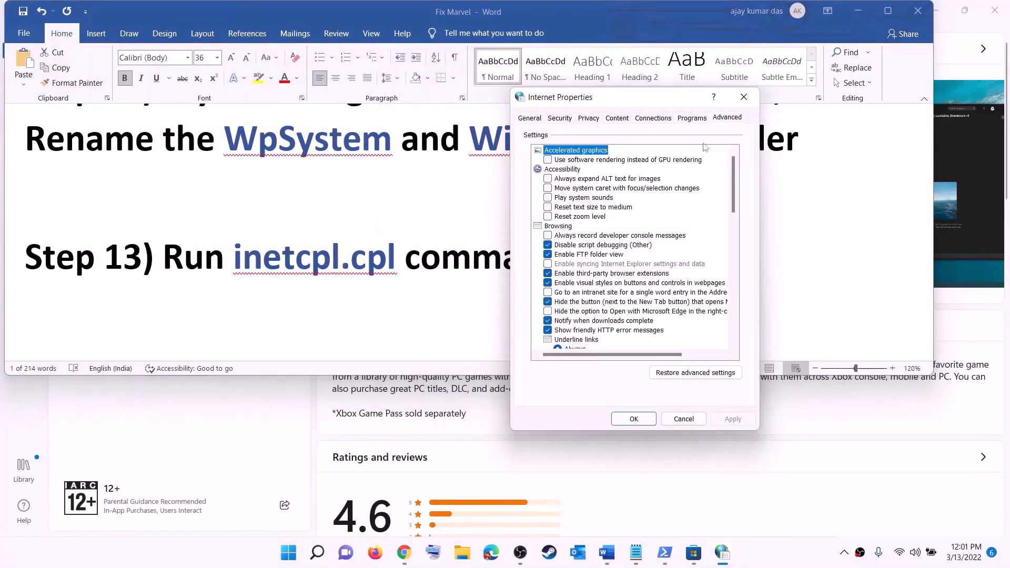
{"action": "scroll", "coordinate": [641, 257], "scroll_direction": "down", "scroll_amount": 5}
{"action": "scroll", "coordinate": [640, 256], "scroll_direction": "down", "scroll_amount": 10}
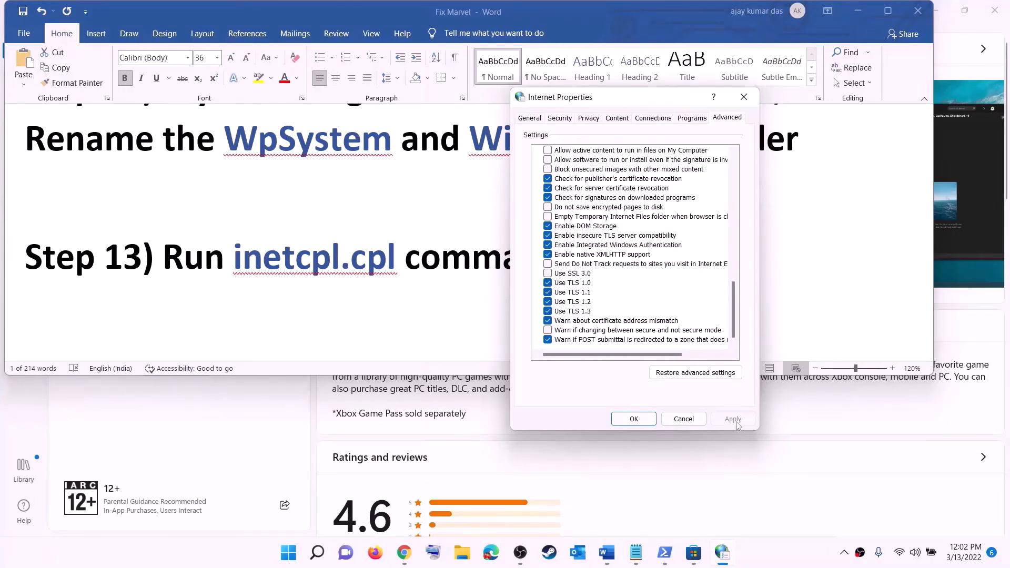
{"action": "left_click", "coordinate": [633, 419]}
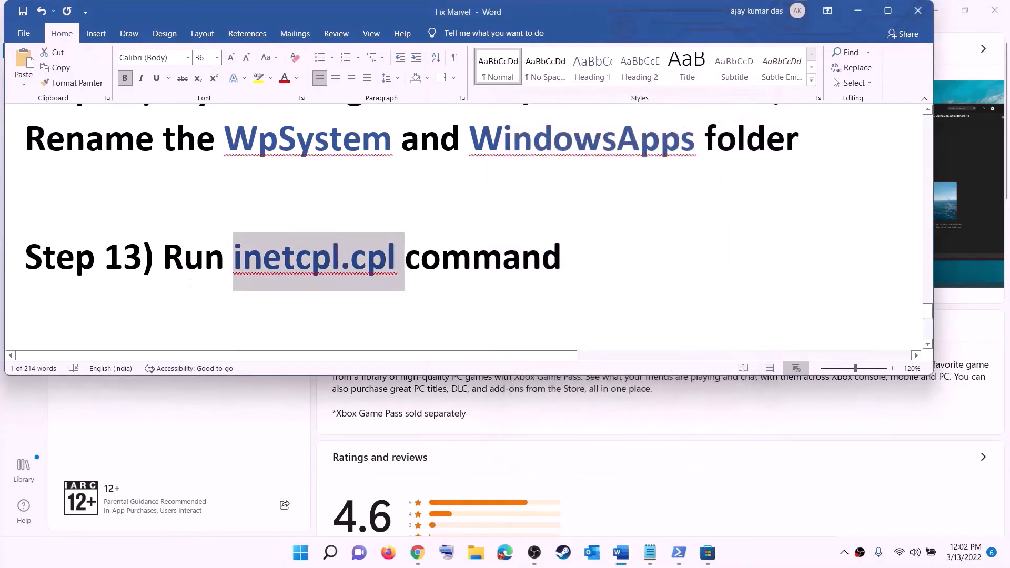
- Read the Word instructions on updating Windows with the media creation tool, highlighting the Windows 10 and Windows 11 download links
{"action": "scroll", "coordinate": [216, 268], "scroll_direction": "down", "scroll_amount": 5}
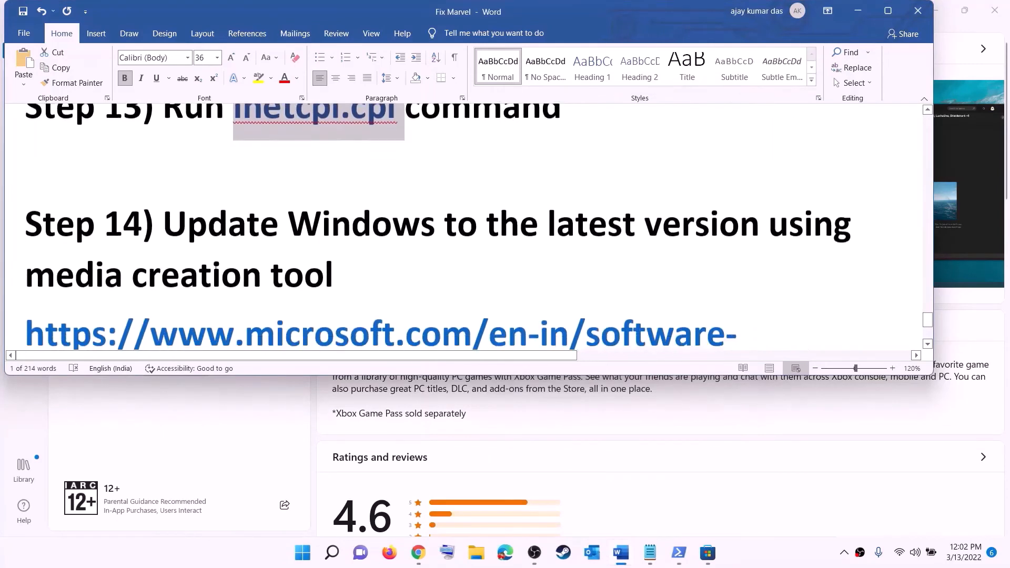
{"action": "left_click_drag", "start_coordinate": [174, 189], "coordinate": [401, 225]}
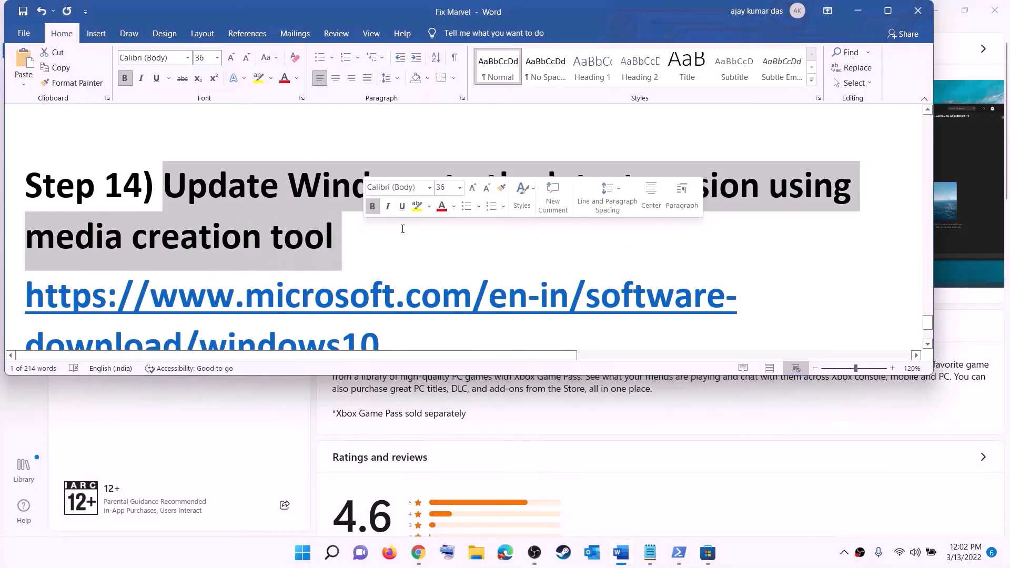
{"action": "scroll", "coordinate": [419, 232], "scroll_direction": "down", "scroll_amount": 2}
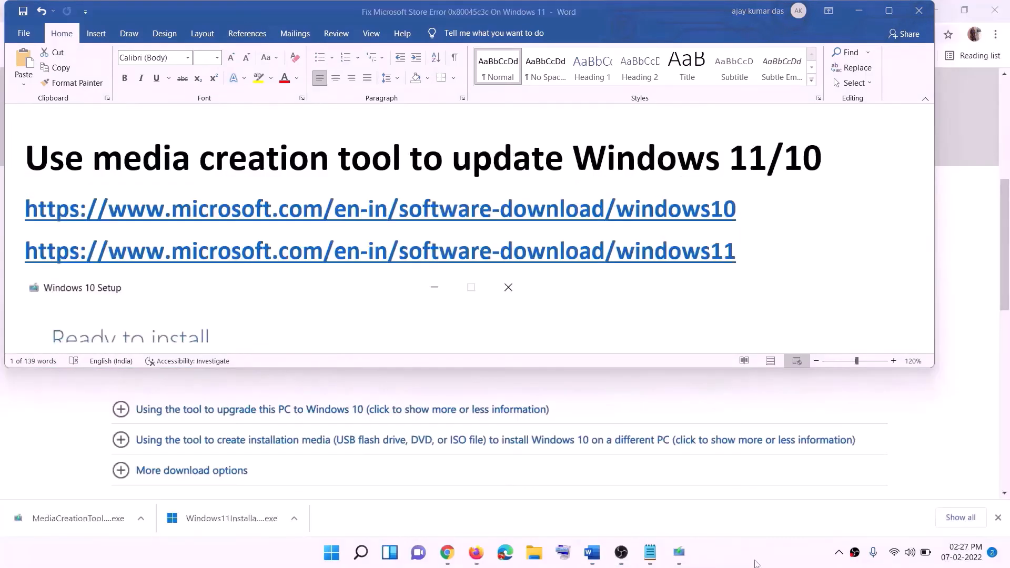
{"action": "left_click", "coordinate": [742, 205]}
{"action": "left_click_drag", "start_coordinate": [748, 210], "coordinate": [710, 213]}
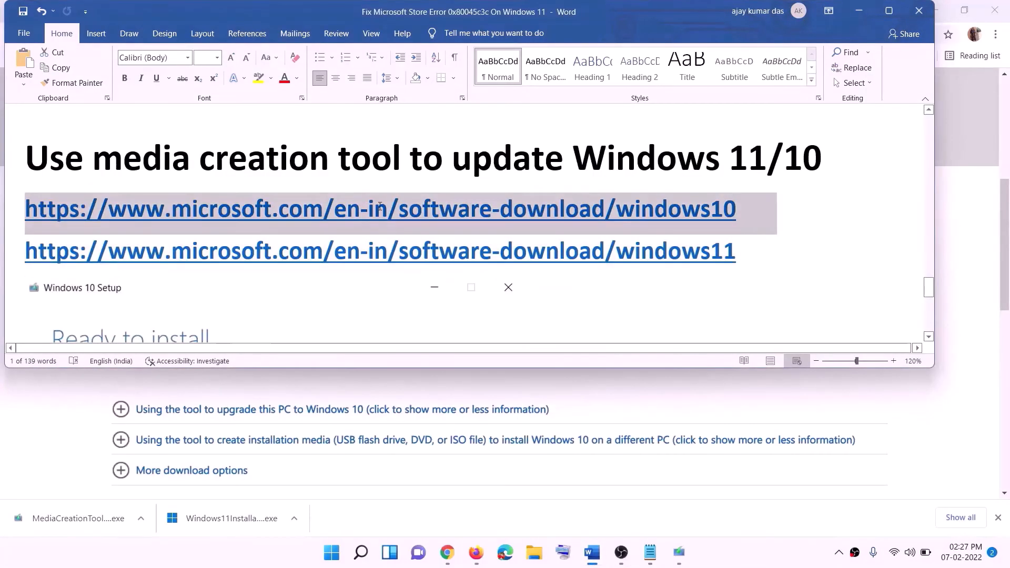
{"action": "left_click_drag", "start_coordinate": [678, 251], "coordinate": [153, 251]}
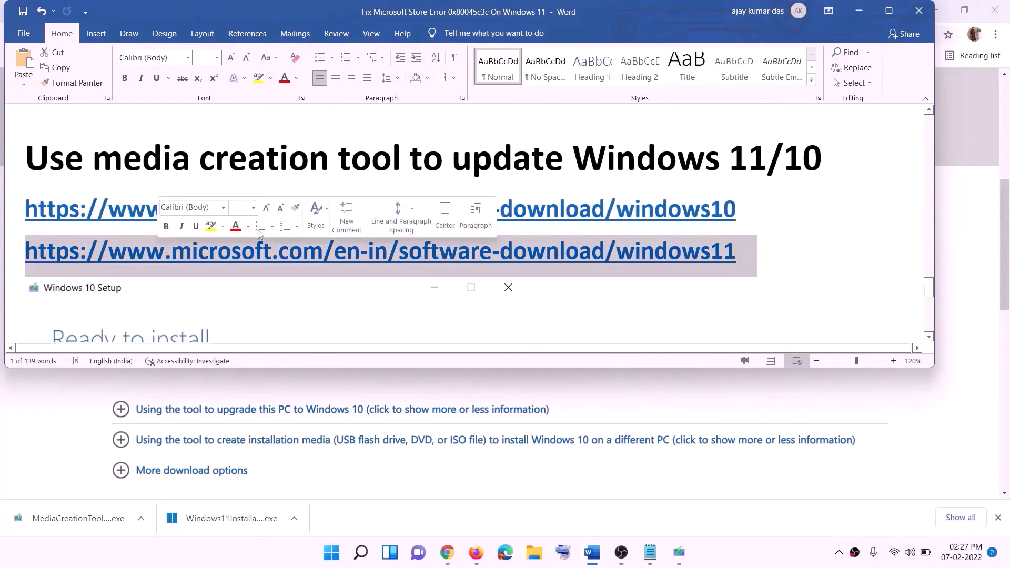
- Switch to the Download Windows 10 page in Chrome and download the media creation tool
{"action": "left_click", "coordinate": [859, 11]}
{"action": "scroll", "coordinate": [434, 223], "scroll_direction": "up", "scroll_amount": 5}
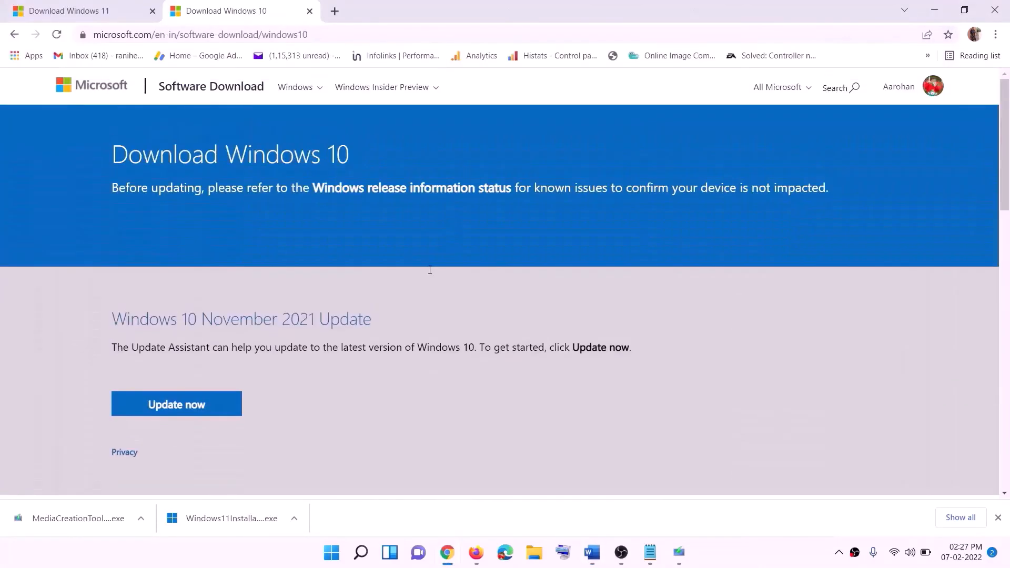
{"action": "scroll", "coordinate": [313, 192], "scroll_direction": "down", "scroll_amount": 5}
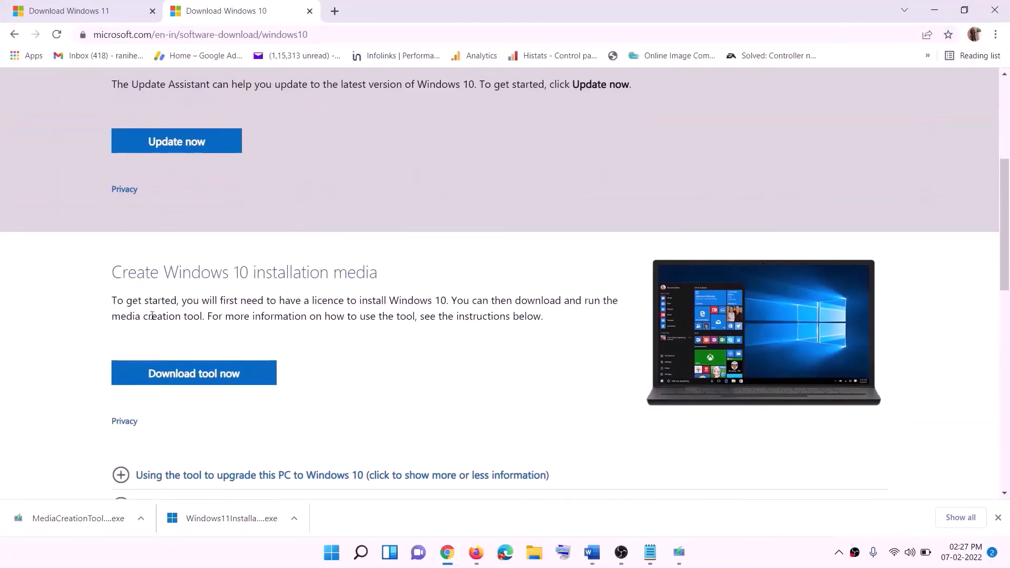
{"action": "left_click_drag", "start_coordinate": [121, 316], "coordinate": [225, 316]}
{"action": "scroll", "coordinate": [336, 292], "scroll_direction": "down", "scroll_amount": 2}
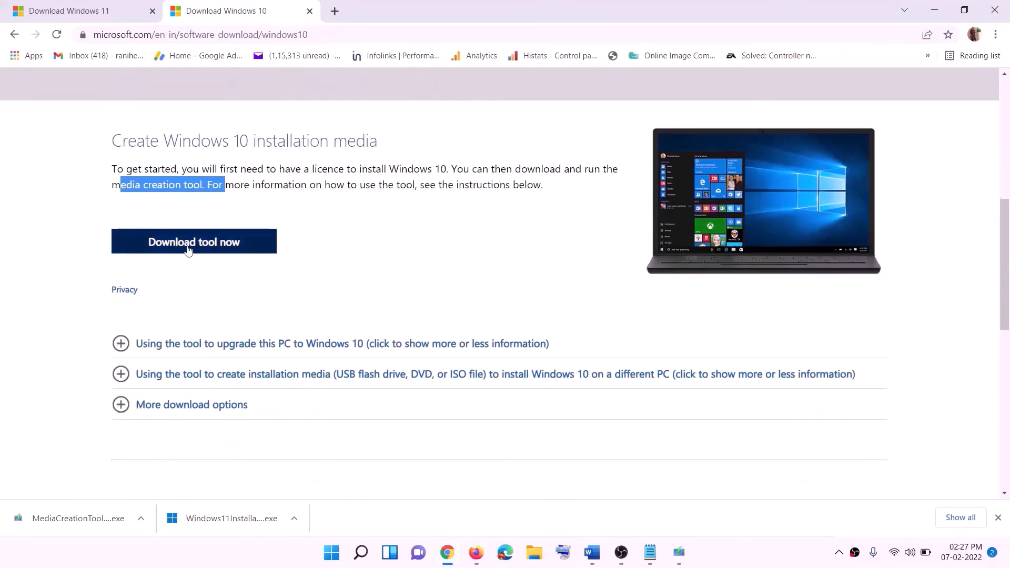
{"action": "left_click", "coordinate": [210, 250]}
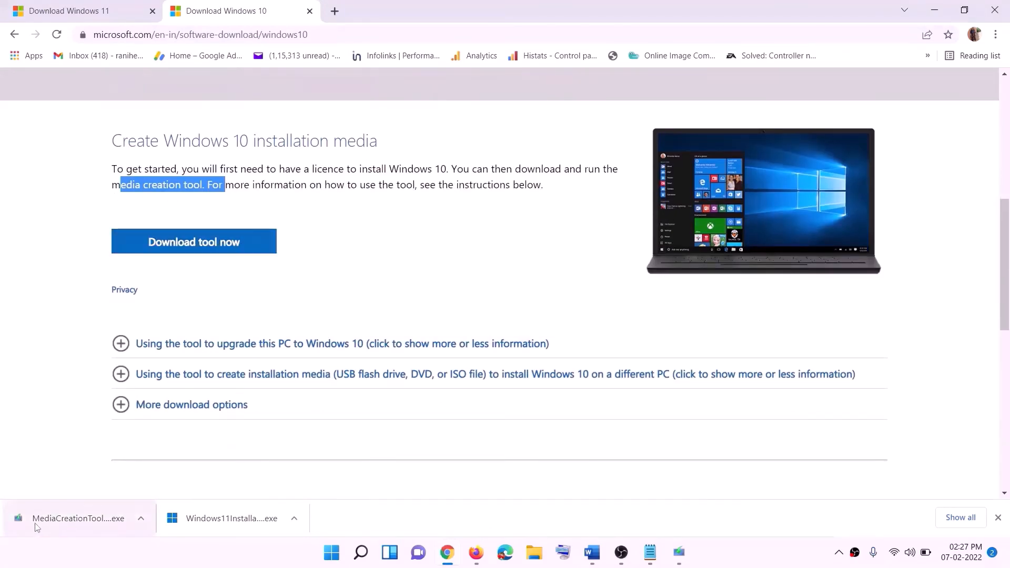
- In Windows 10 Setup, accept the license terms and proceed with the Upgrade this PC now option
{"action": "left_click", "coordinate": [688, 559]}
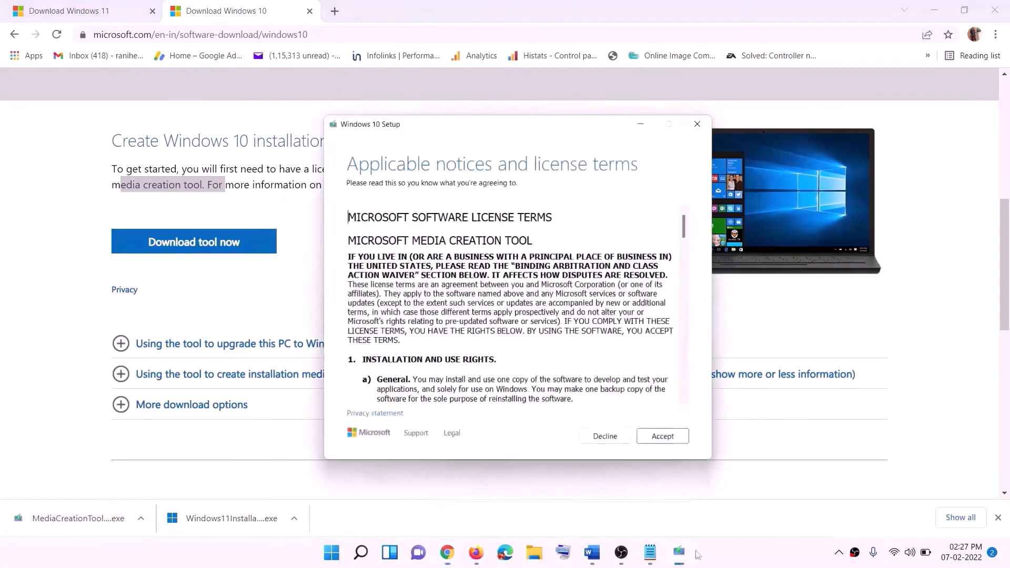
{"action": "left_click", "coordinate": [658, 428]}
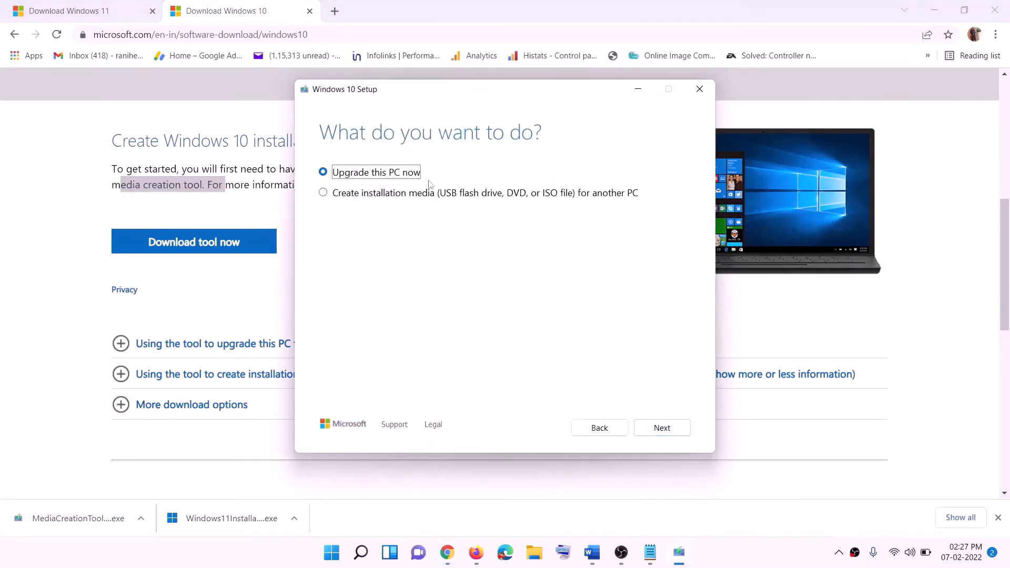
{"action": "left_click", "coordinate": [660, 428]}
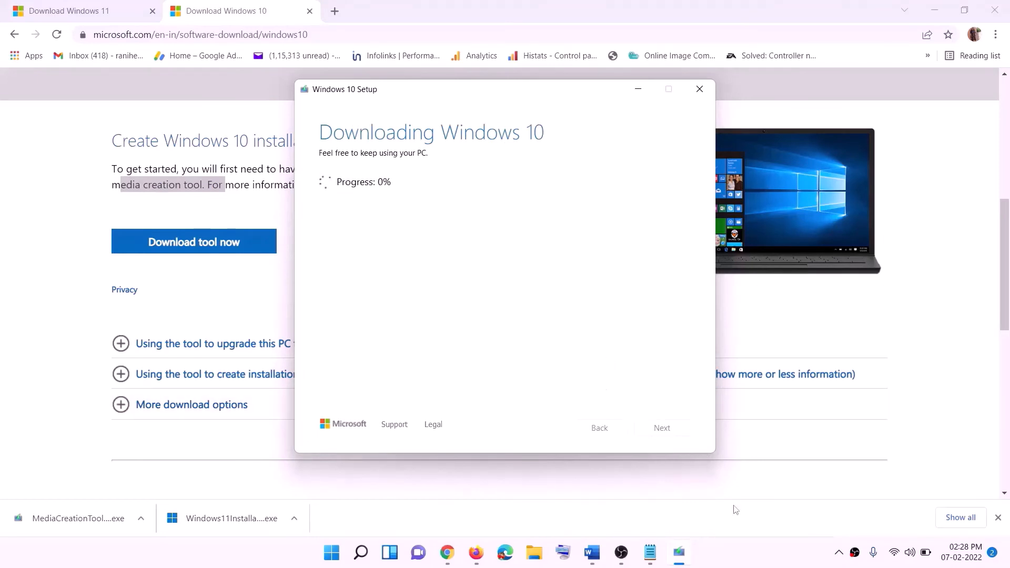
{"action": "left_click", "coordinate": [746, 564]}
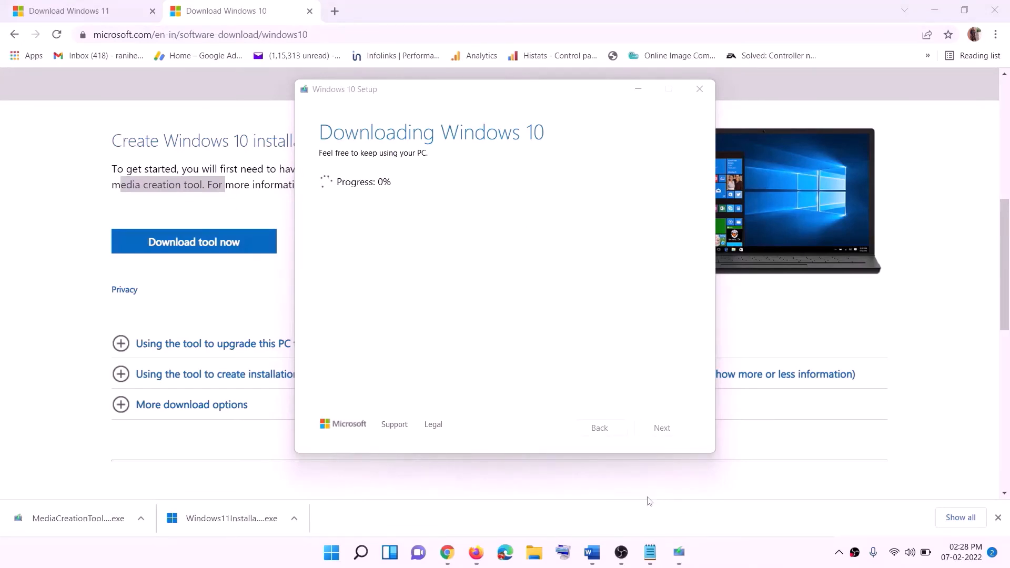
- Switch to the Word document, maximize it, and examine the Ready to install screenshot with its options for what to keep
{"action": "left_click", "coordinate": [599, 561]}
{"action": "scroll", "coordinate": [106, 257], "scroll_direction": "down", "scroll_amount": 1}
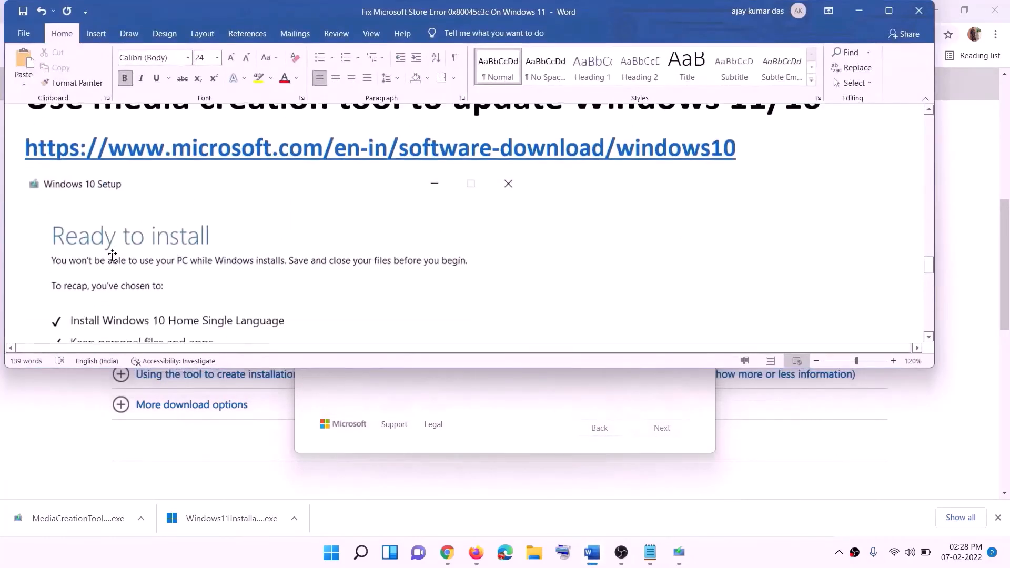
{"action": "left_click", "coordinate": [888, 11]}
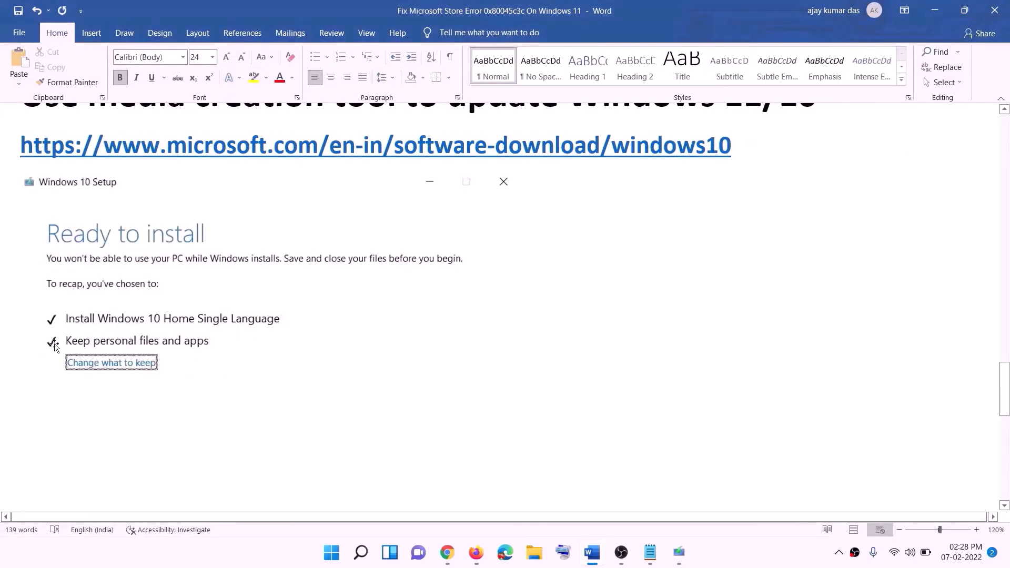
{"action": "scroll", "coordinate": [519, 368], "scroll_direction": "down", "scroll_amount": 3}
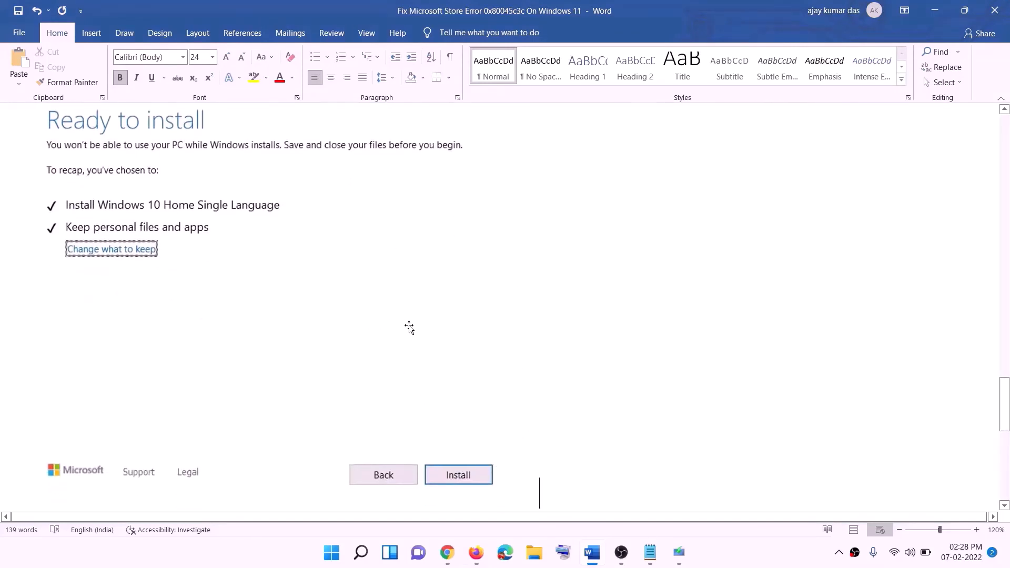
- Switch to the Download Windows 11 page in Chrome and download the media creation tool under Create Windows 11 Installation Media
{"action": "scroll", "coordinate": [413, 326], "scroll_direction": "up", "scroll_amount": 1}
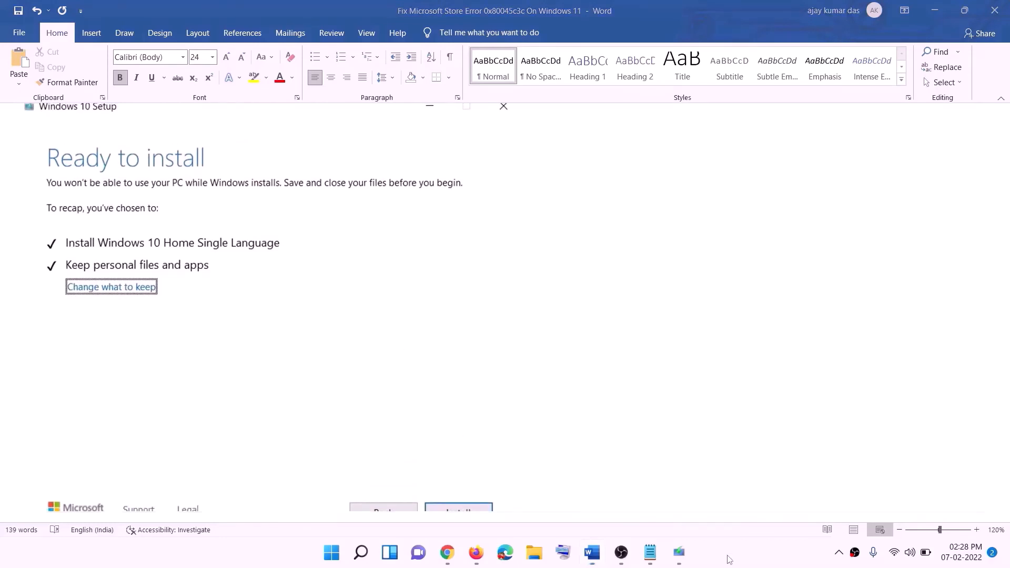
{"action": "left_click", "coordinate": [465, 555]}
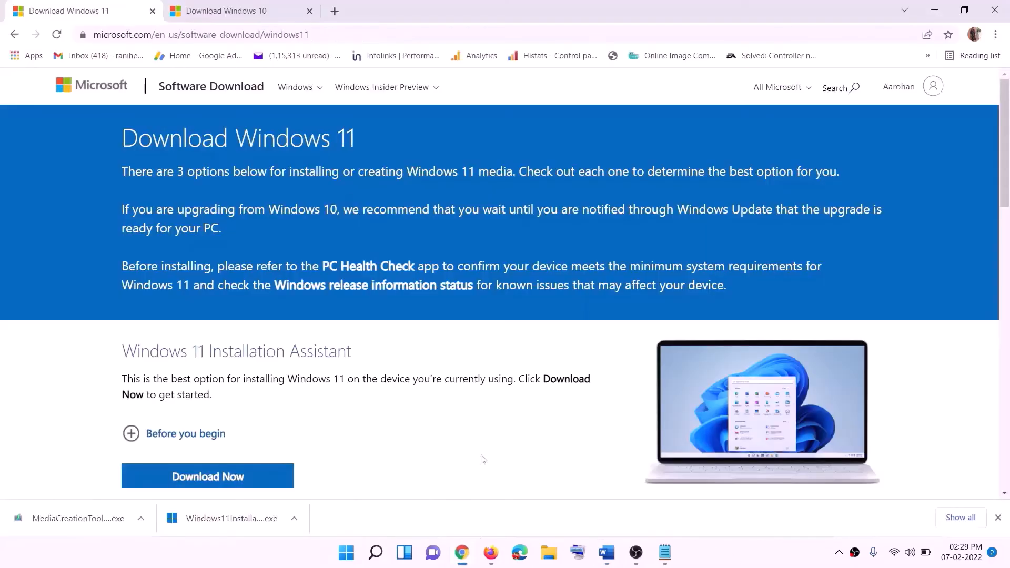
{"action": "scroll", "coordinate": [326, 345], "scroll_direction": "down", "scroll_amount": 5}
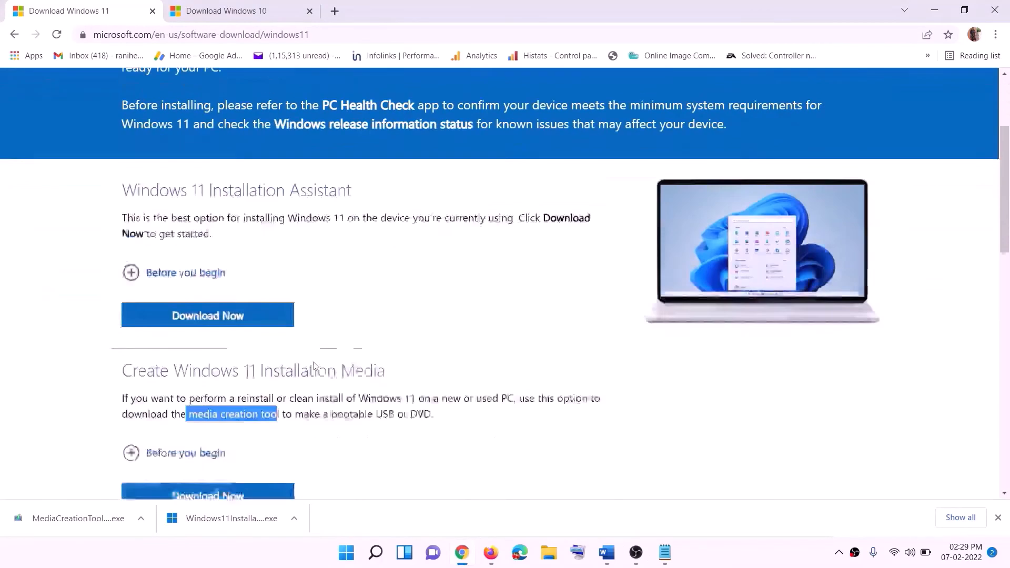
{"action": "left_click", "coordinate": [192, 312]}
{"action": "left_click_drag", "start_coordinate": [193, 312], "coordinate": [292, 312]}
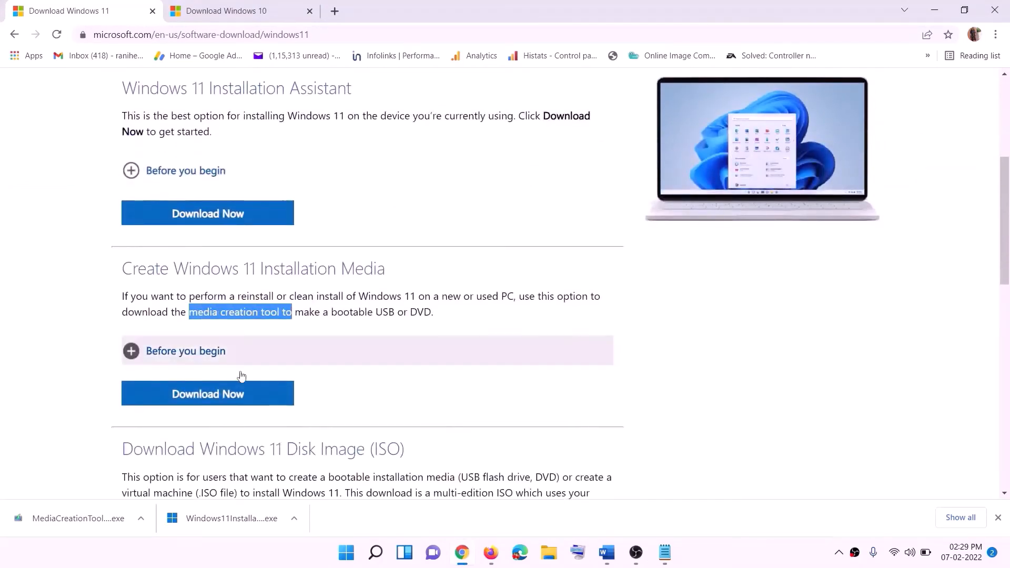
{"action": "left_click", "coordinate": [201, 398]}
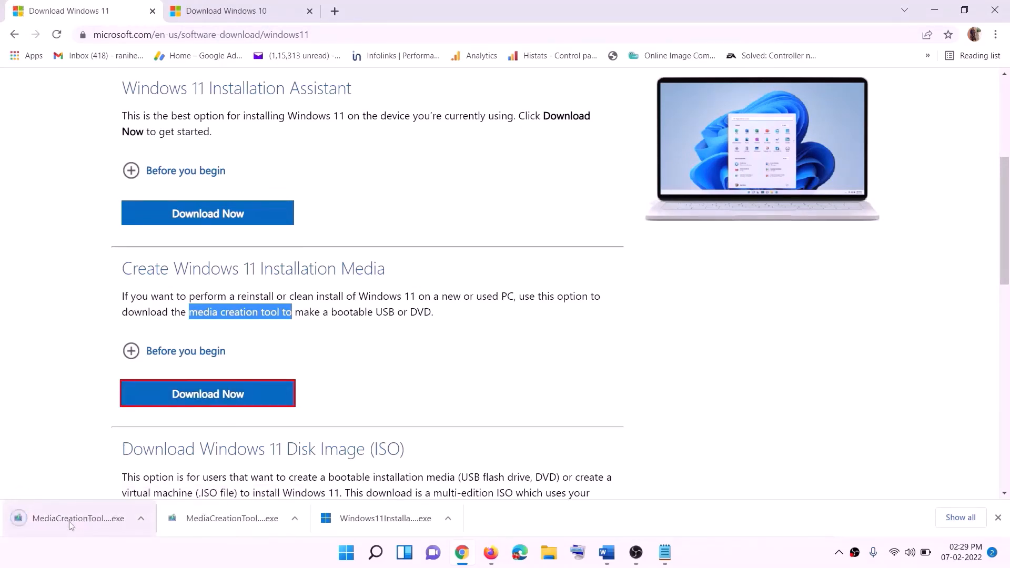
- Run the downloaded Windows 11 media creation tool, allow it to make changes to the device, and accept the license terms
{"action": "left_click", "coordinate": [91, 521]}
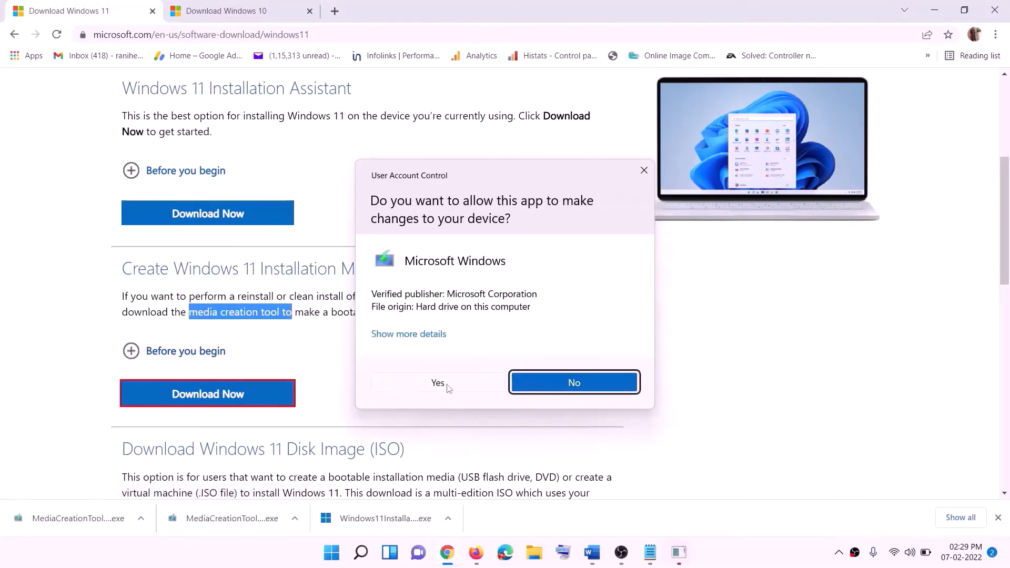
{"action": "left_click", "coordinate": [447, 384]}
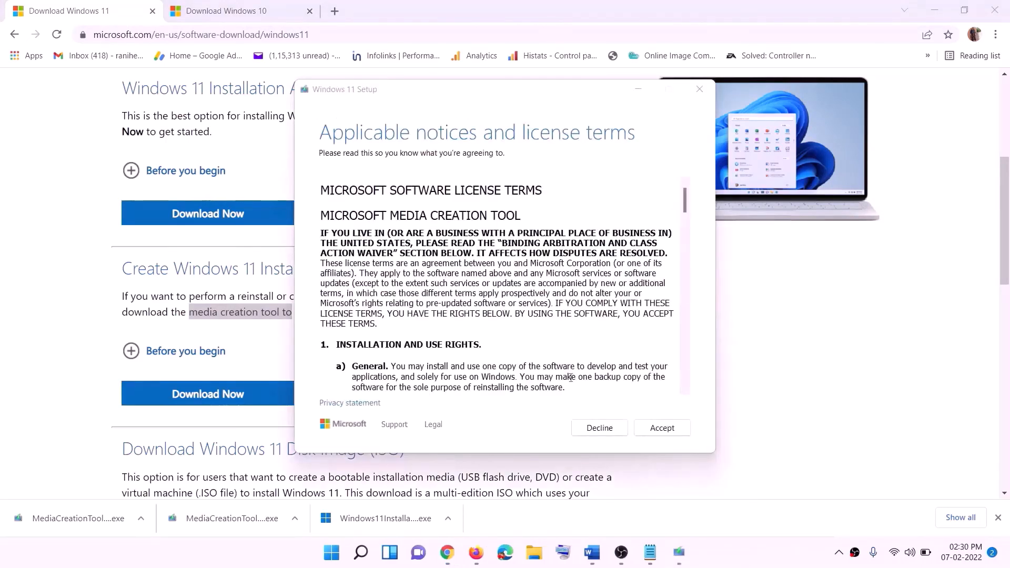
{"action": "left_click", "coordinate": [662, 428]}
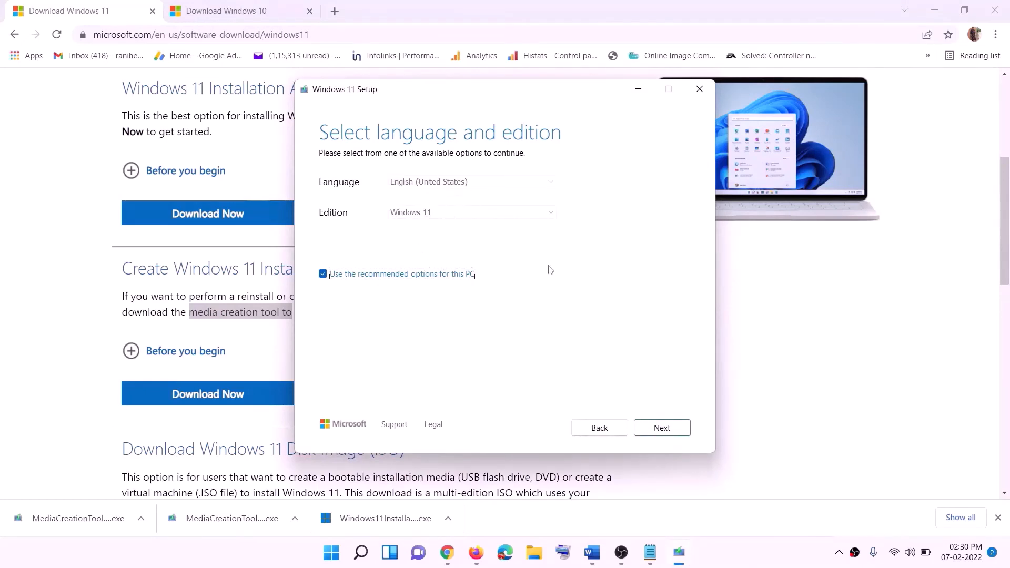
- Keep the recommended language and edition, choose ISO file as the media, and save it as Windows on the Desktop
{"action": "left_click", "coordinate": [654, 429]}
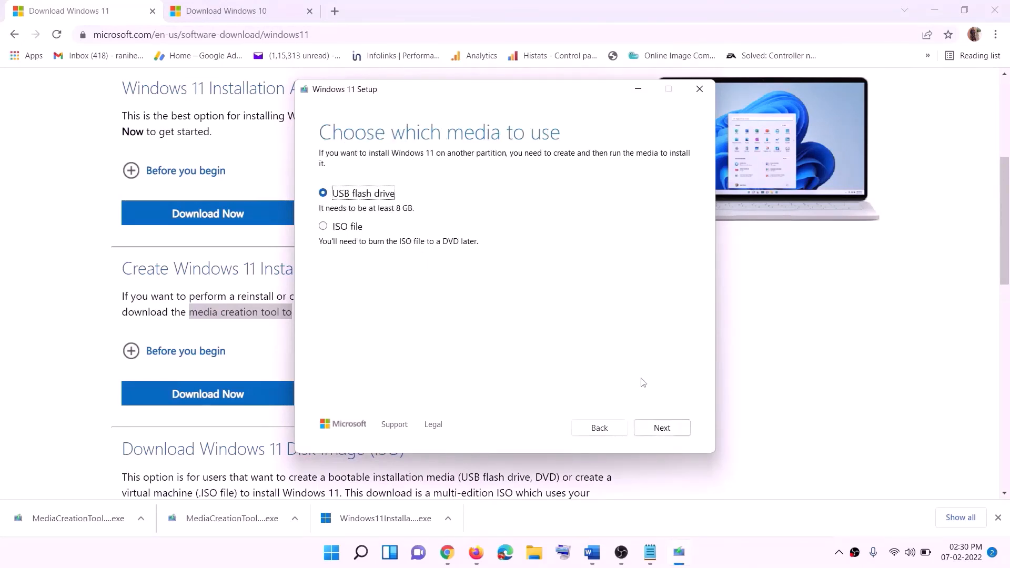
{"action": "left_click", "coordinate": [339, 228]}
{"action": "left_click", "coordinate": [661, 427]}
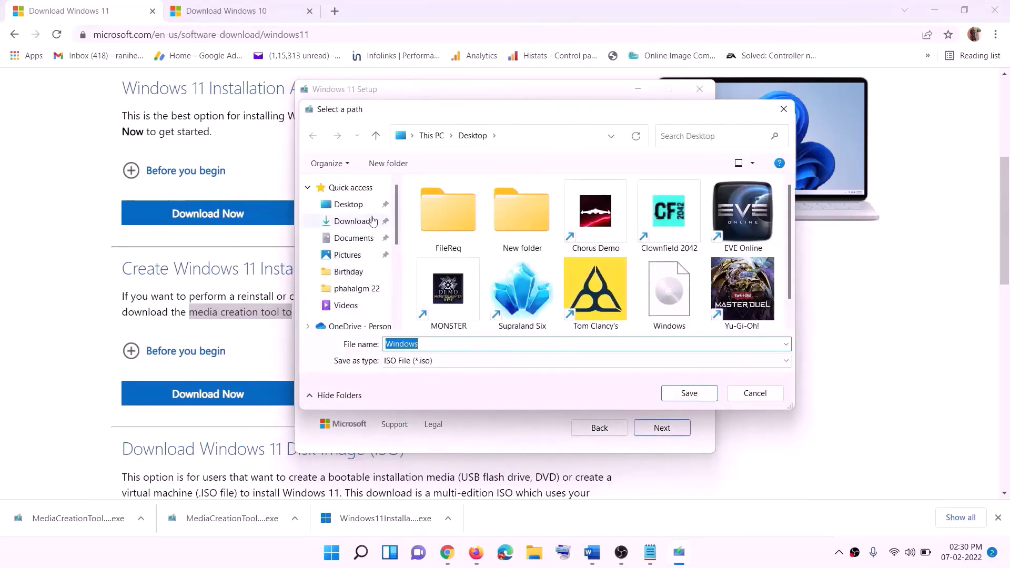
{"action": "left_click", "coordinate": [341, 205]}
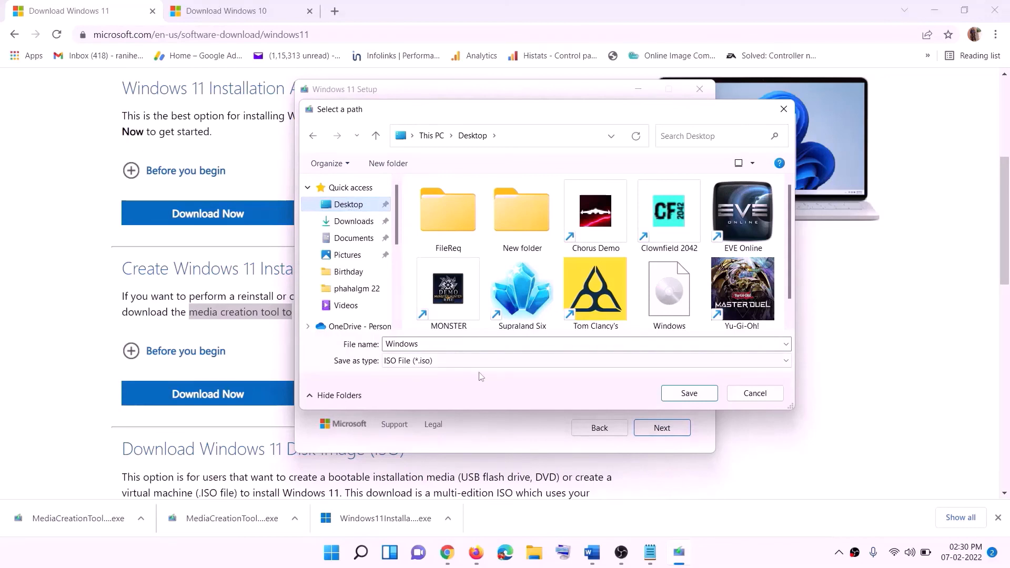
{"action": "left_click", "coordinate": [693, 395]}
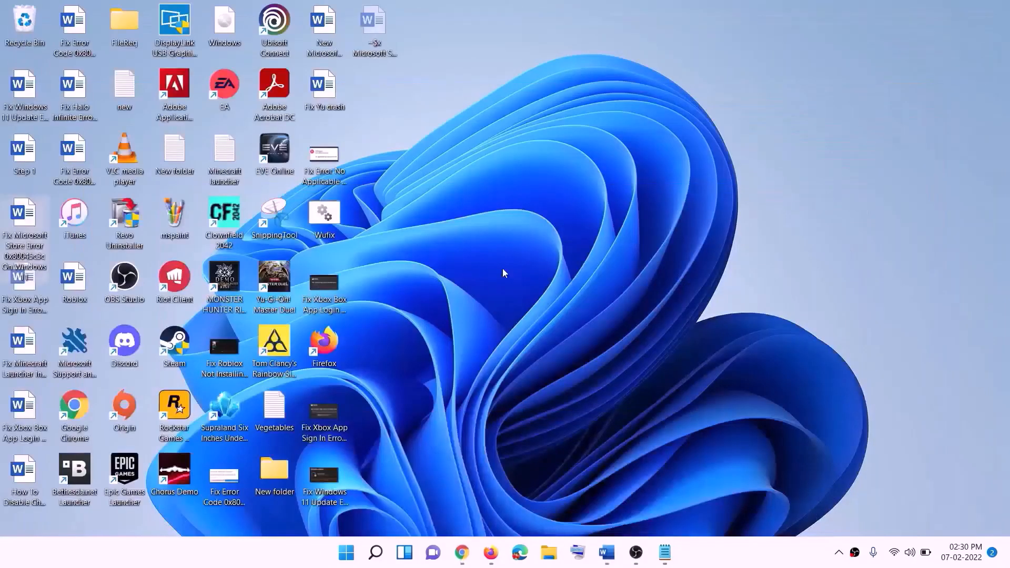
- Open the Windows ISO file from the desktop and run its setup application, continuing past the Install Windows 11 page
{"action": "left_click_drag", "start_coordinate": [229, 26], "coordinate": [406, 310]}
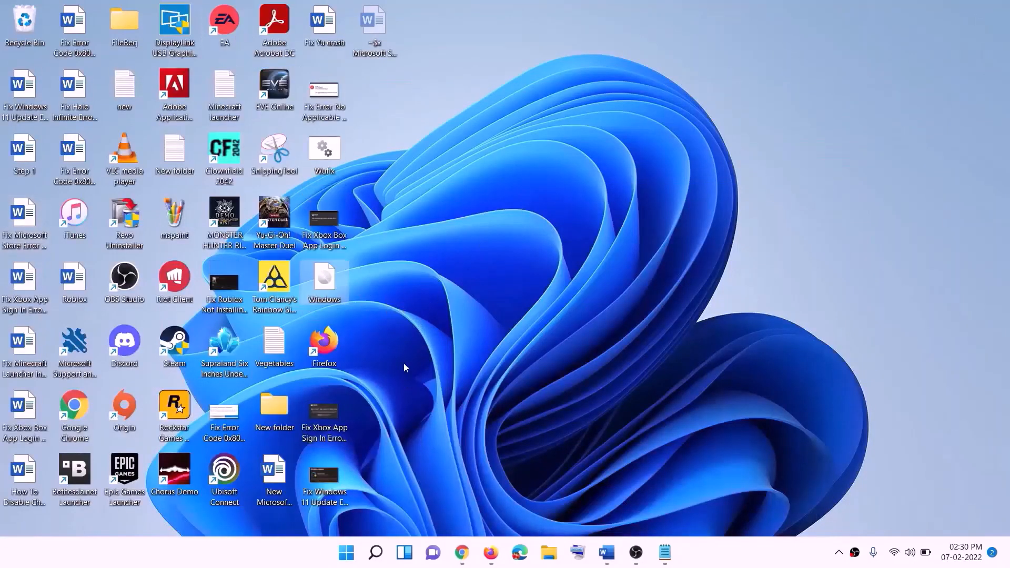
{"action": "double_click", "coordinate": [327, 287]}
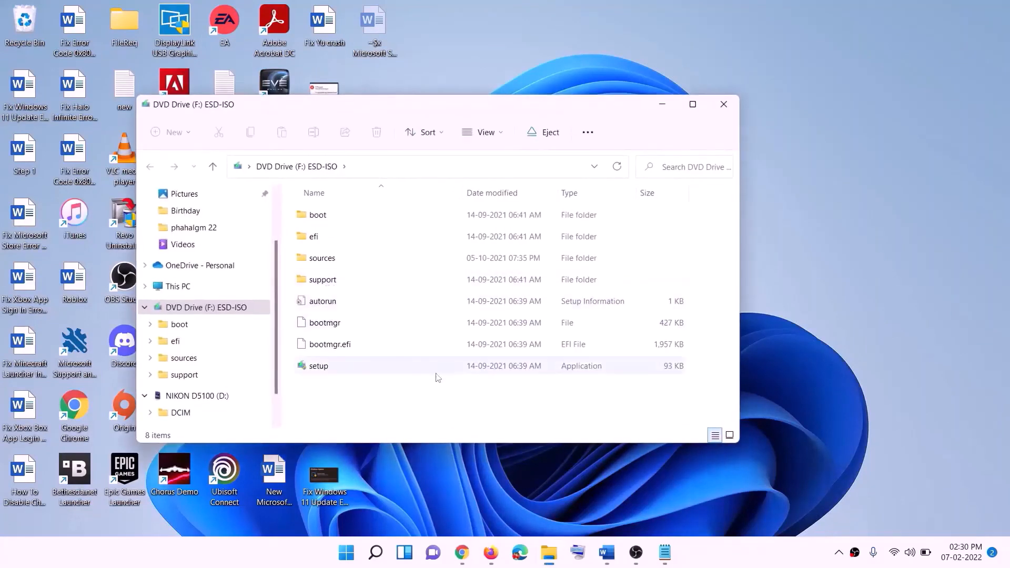
{"action": "left_click", "coordinate": [318, 367]}
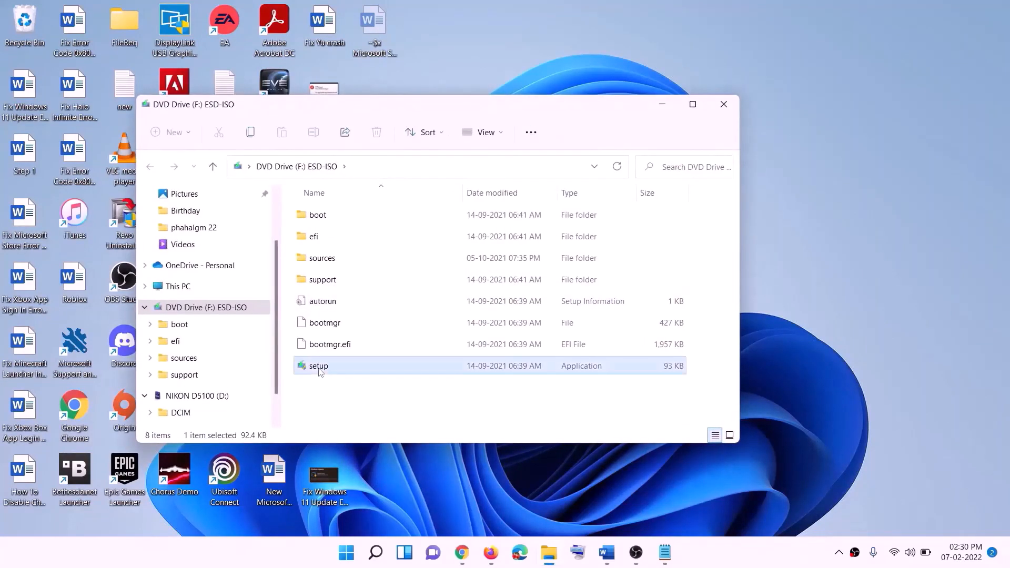
{"action": "double_click", "coordinate": [386, 372]}
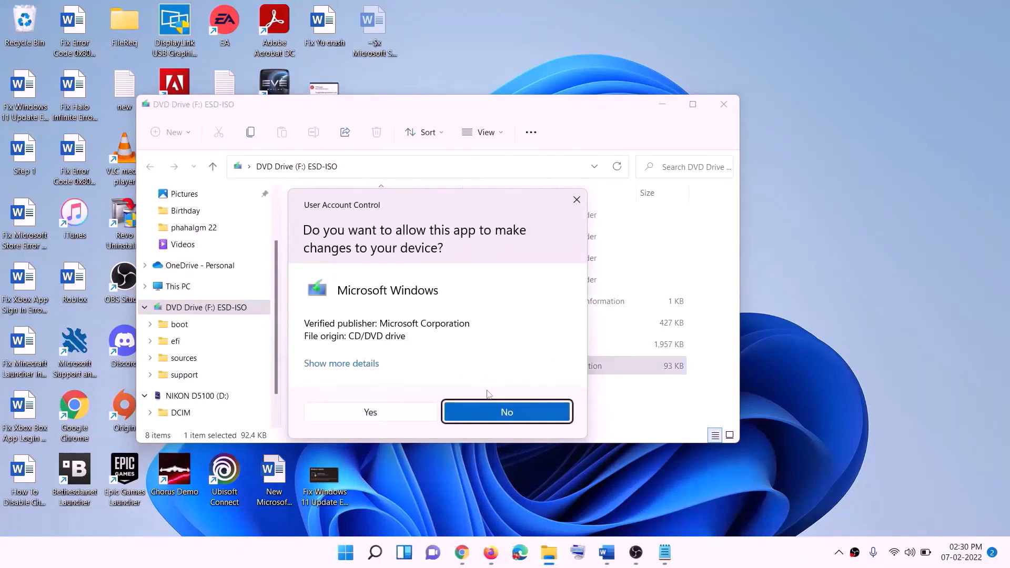
{"action": "left_click", "coordinate": [481, 404]}
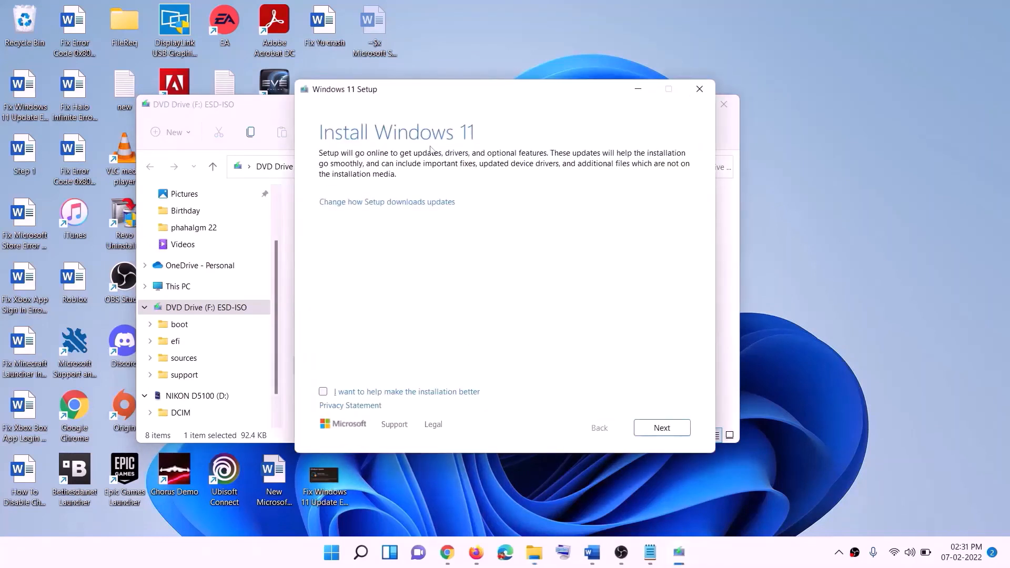
{"action": "left_click", "coordinate": [675, 427]}
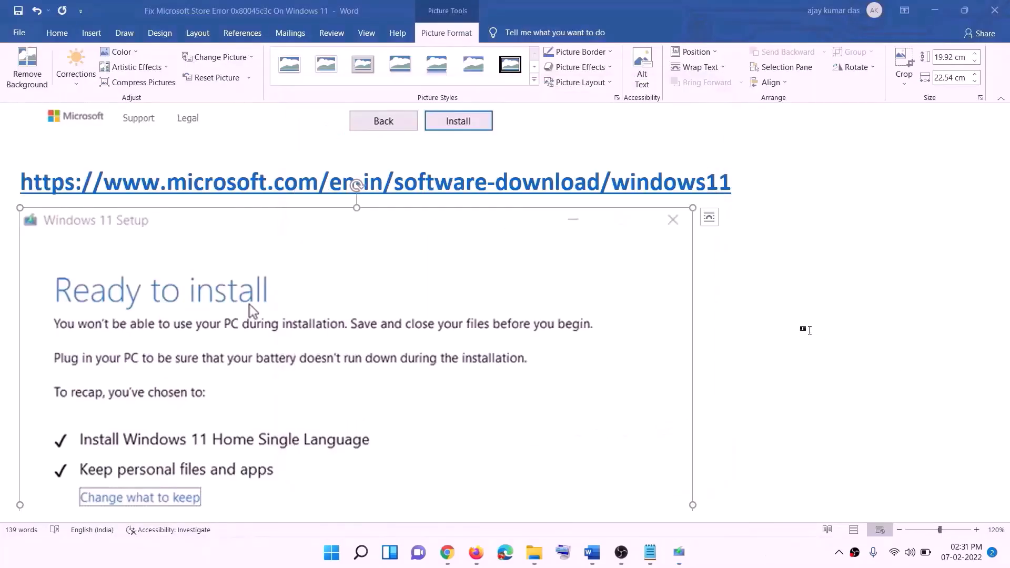
- Examine the Windows 11 Ready to install screenshot in the Word document, including its options for what to keep
{"action": "scroll", "coordinate": [234, 261], "scroll_direction": "down", "scroll_amount": 2}
{"action": "scroll", "coordinate": [233, 262], "scroll_direction": "down", "scroll_amount": 3}
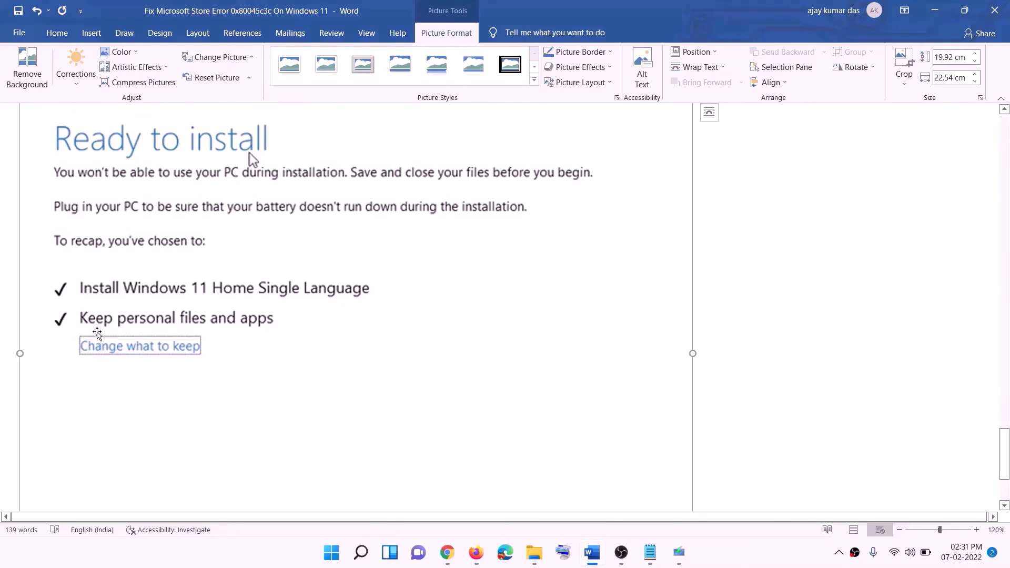
{"action": "scroll", "coordinate": [126, 331], "scroll_direction": "down", "scroll_amount": 3}
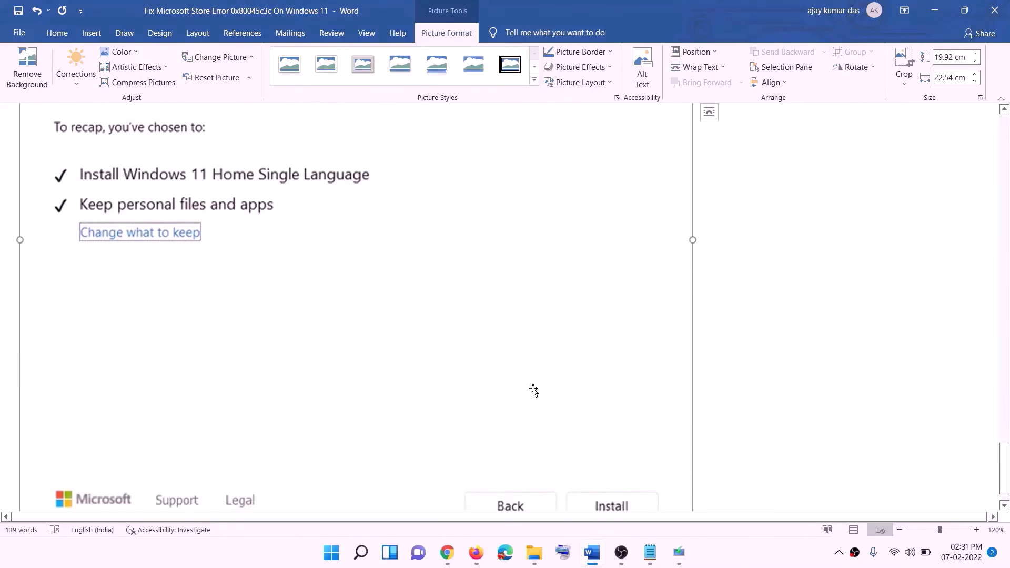
{"action": "scroll", "coordinate": [534, 392], "scroll_direction": "up", "scroll_amount": 7}
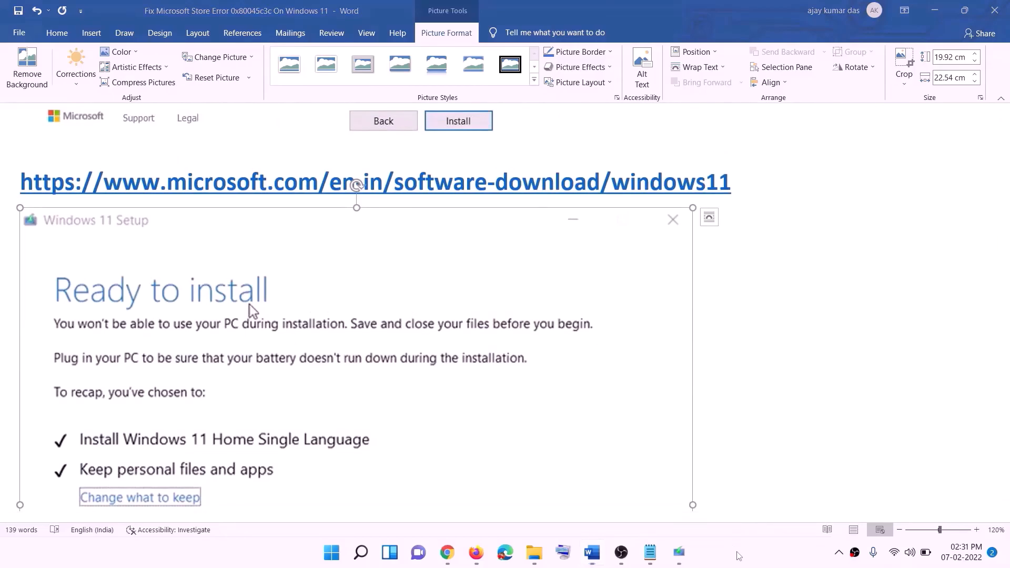